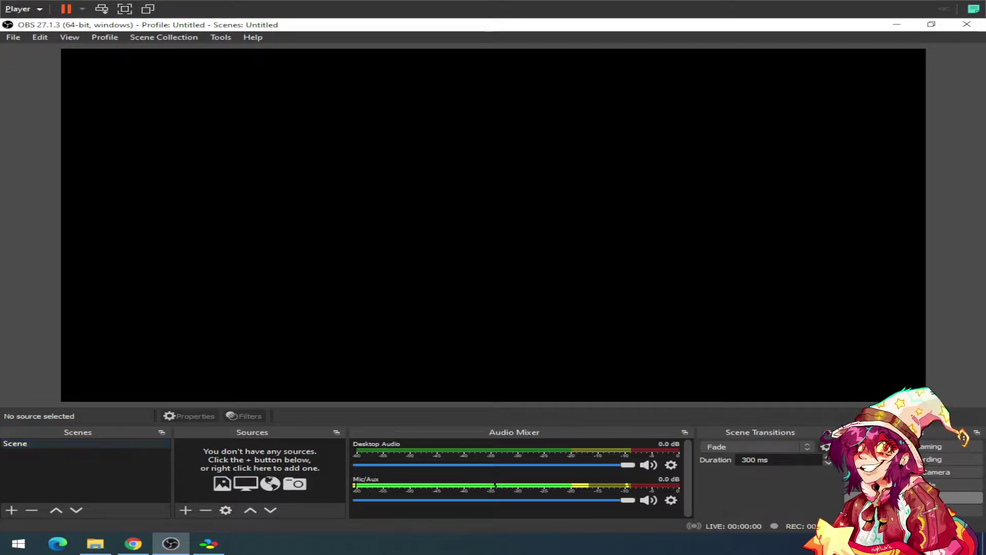
# - In the output settings, set the recording path to the "test stream videos" folder on the Desktop
pyautogui.click(953, 497)
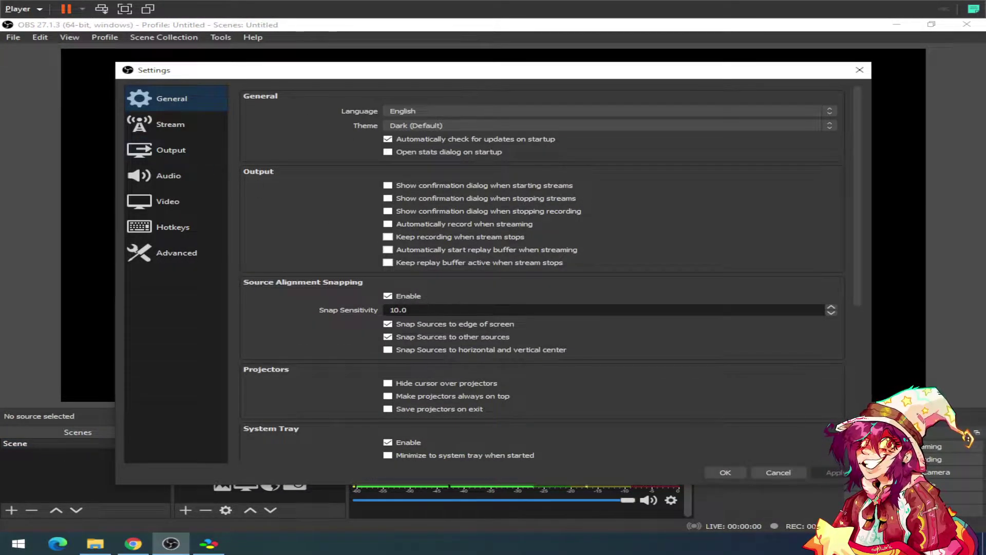
pyautogui.click(186, 157)
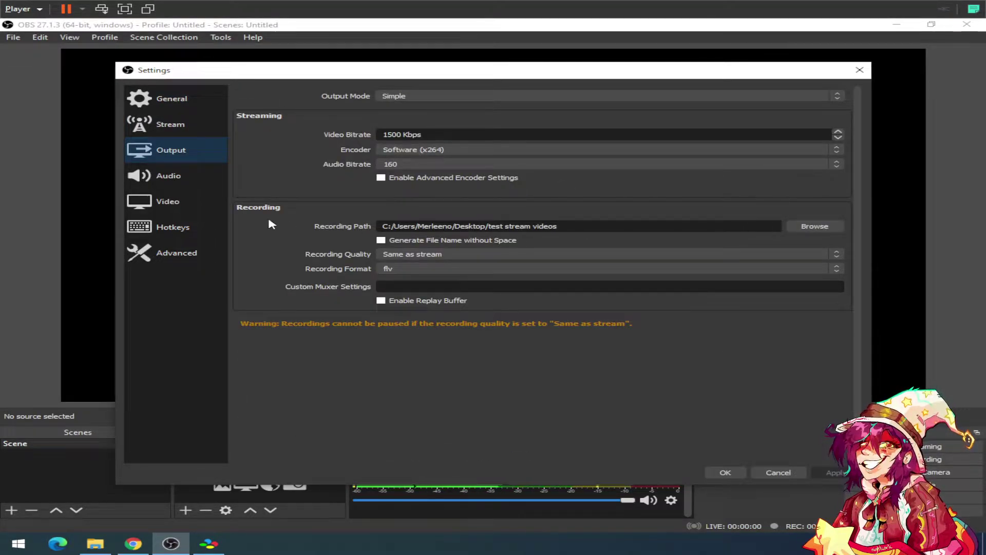
pyautogui.click(813, 227)
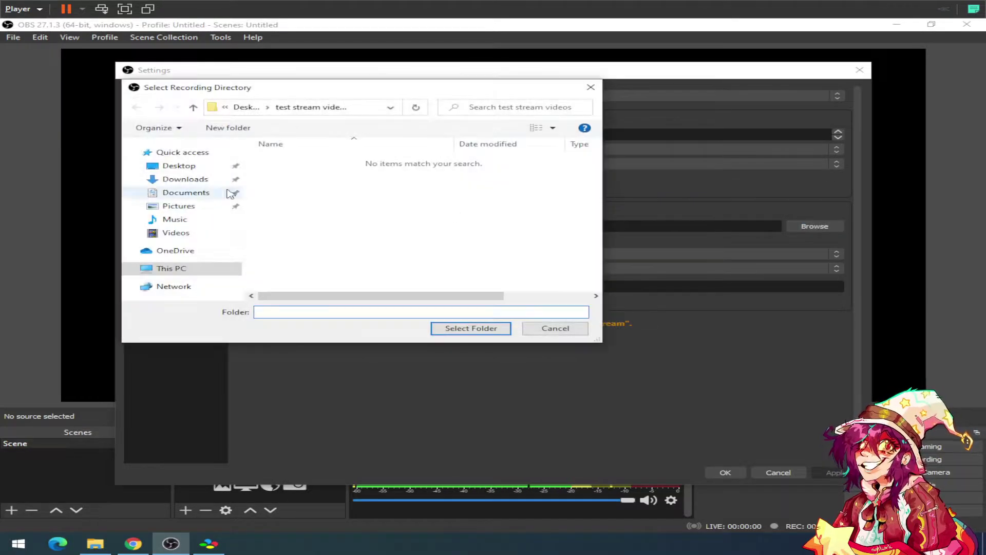
pyautogui.click(187, 165)
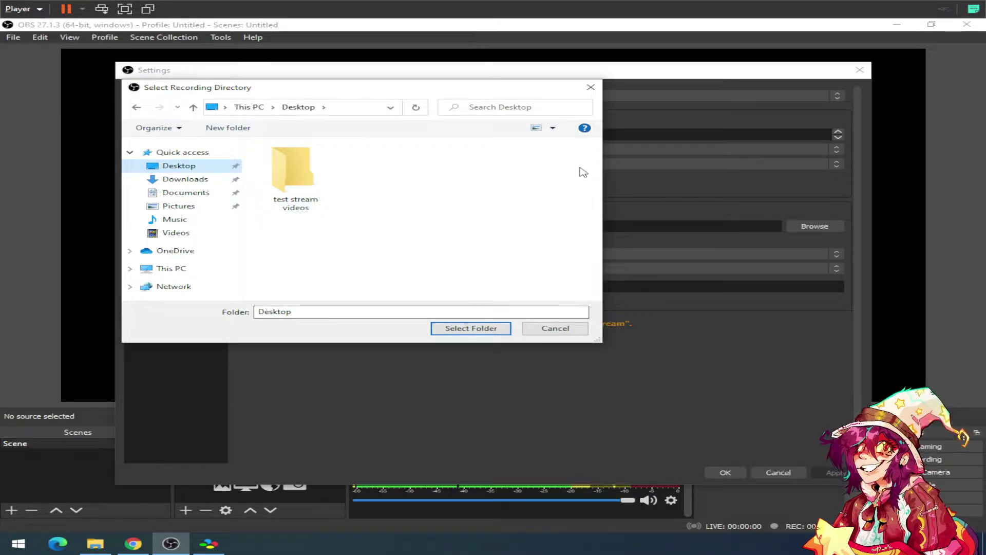
pyautogui.click(289, 179)
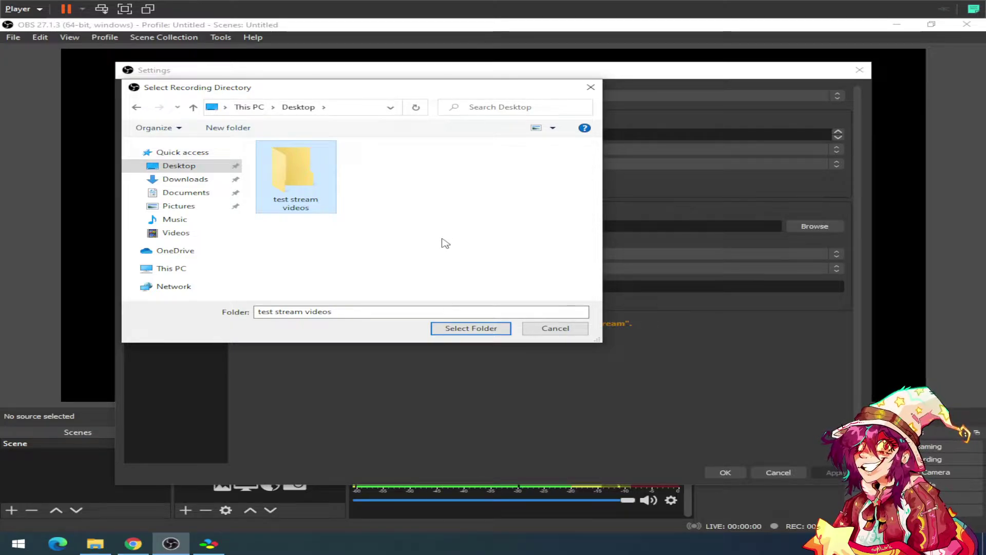
pyautogui.click(460, 333)
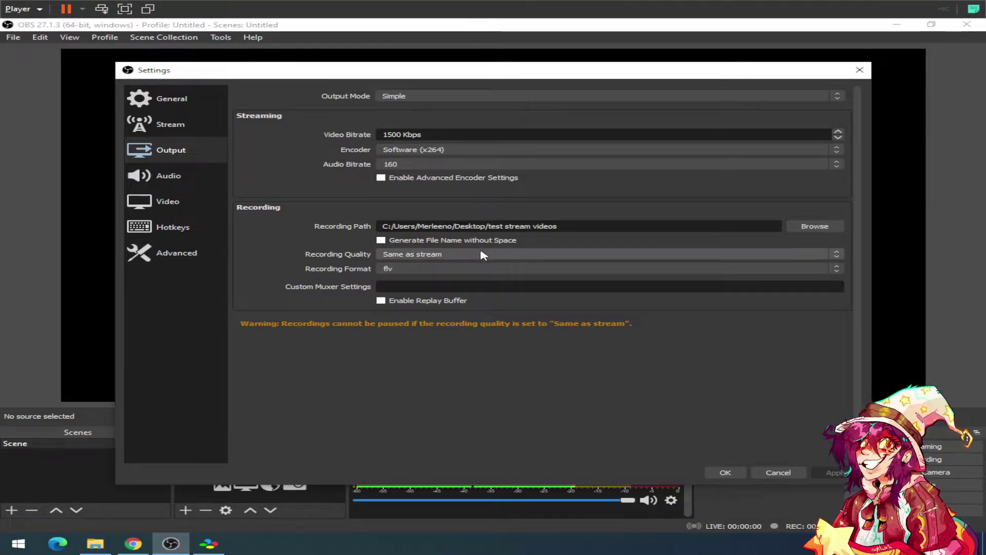
# - Try mkv and mp4 as the recording format
pyautogui.click(403, 269)
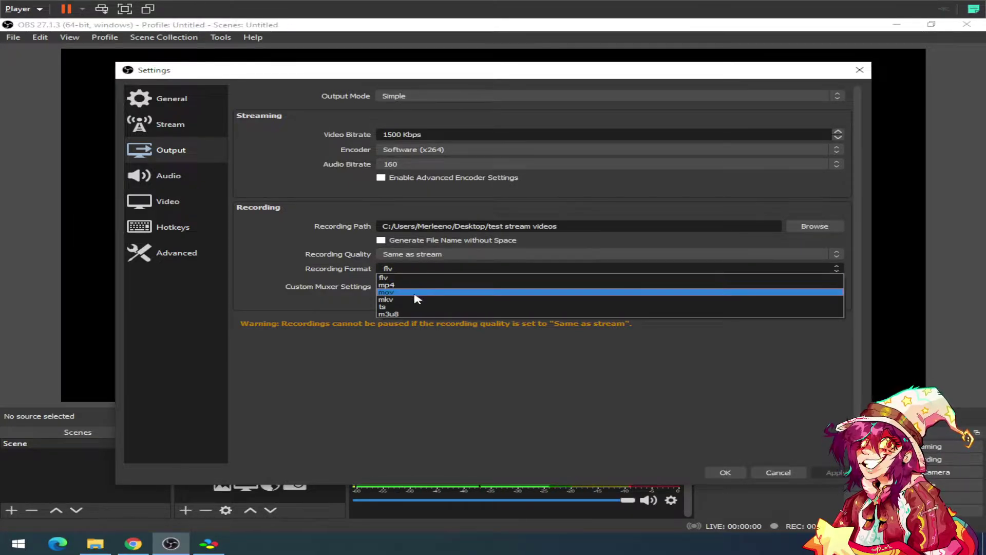
pyautogui.click(386, 299)
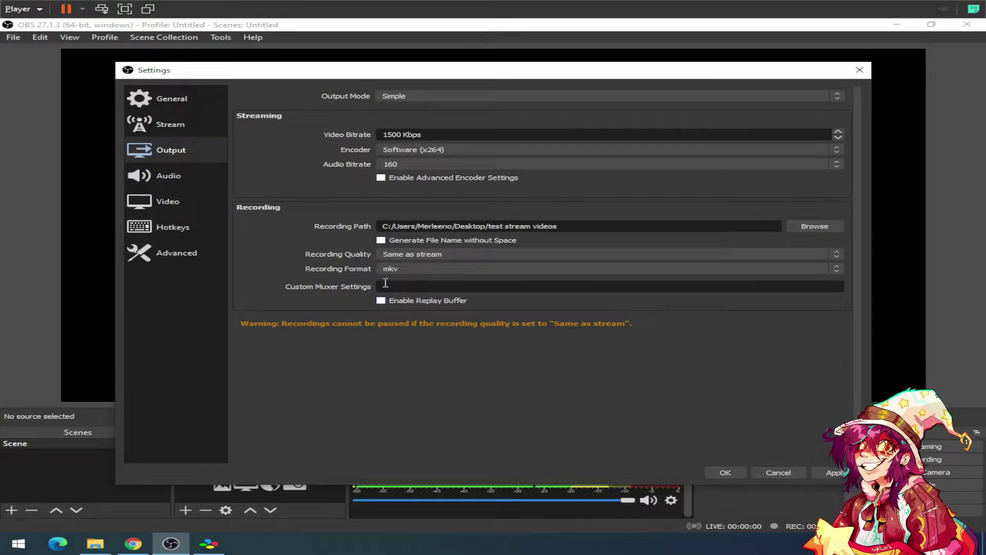
pyautogui.click(428, 268)
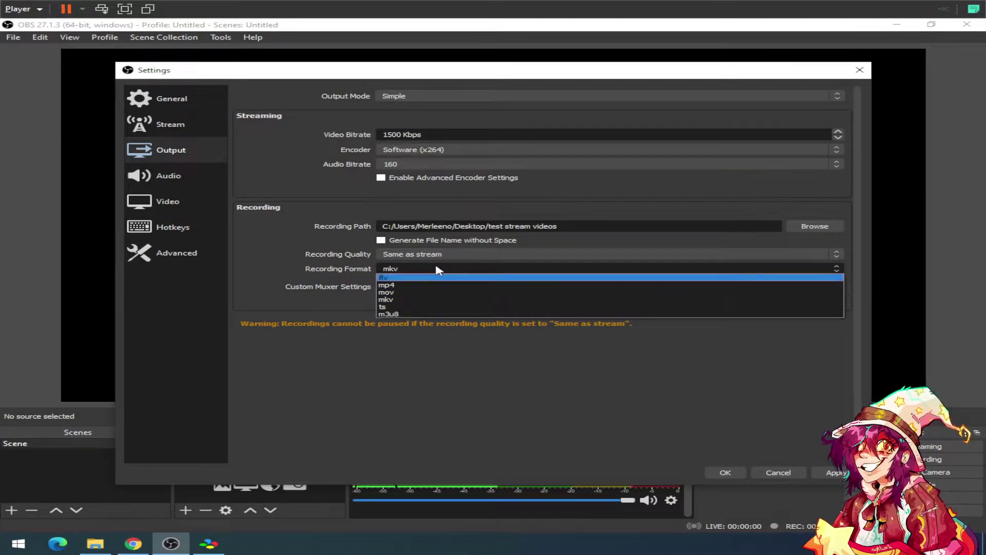
pyautogui.click(437, 285)
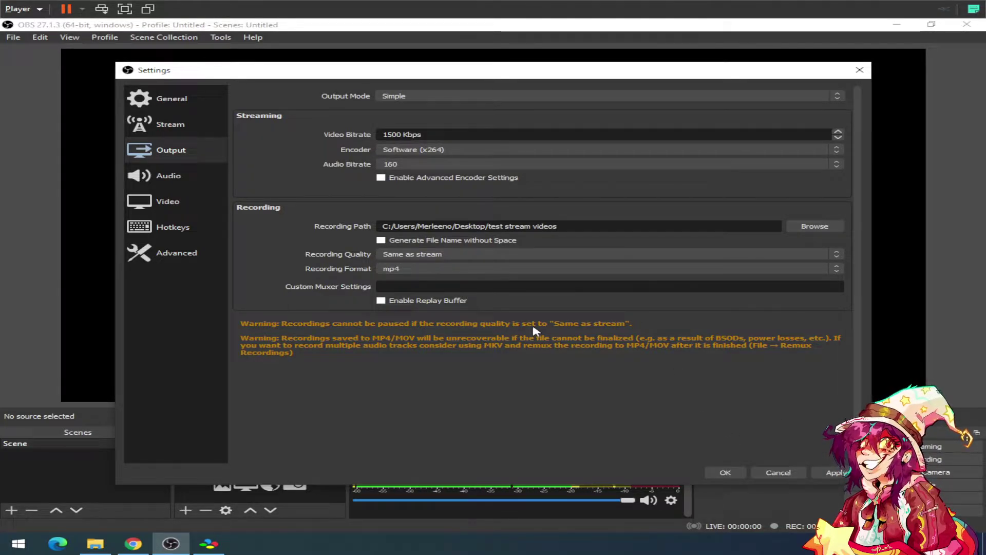
# - Set the recording format to flv, apply the change and close the settings
pyautogui.click(451, 273)
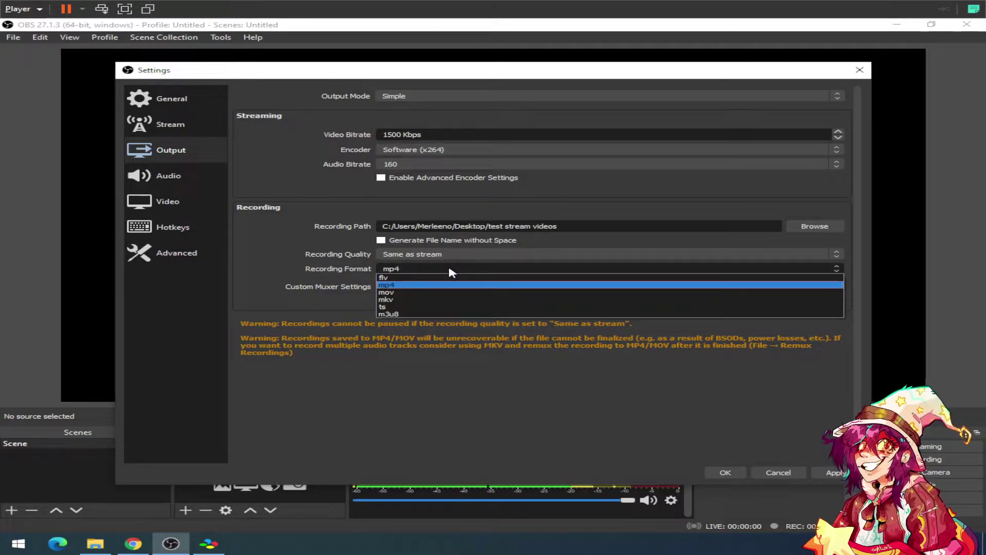
pyautogui.click(475, 278)
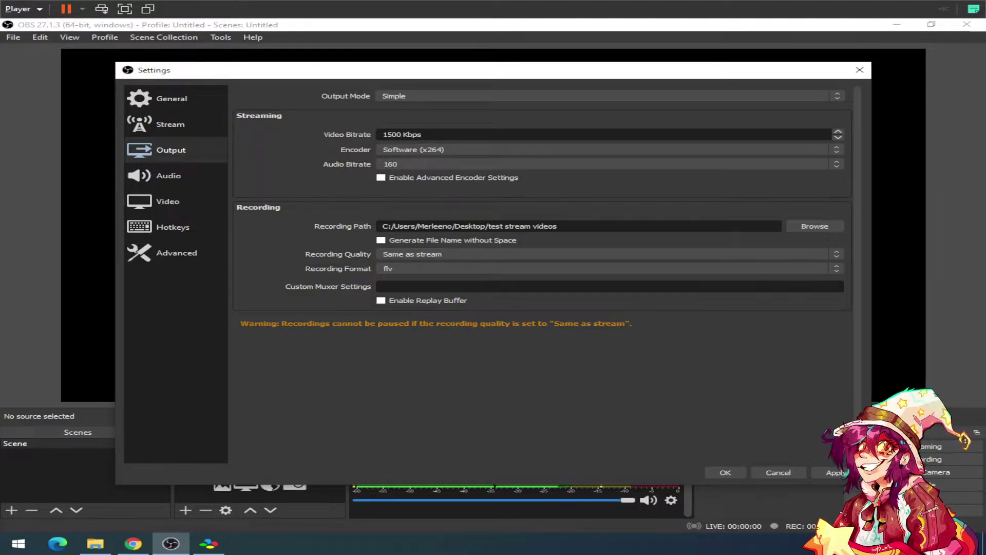
pyautogui.click(837, 472)
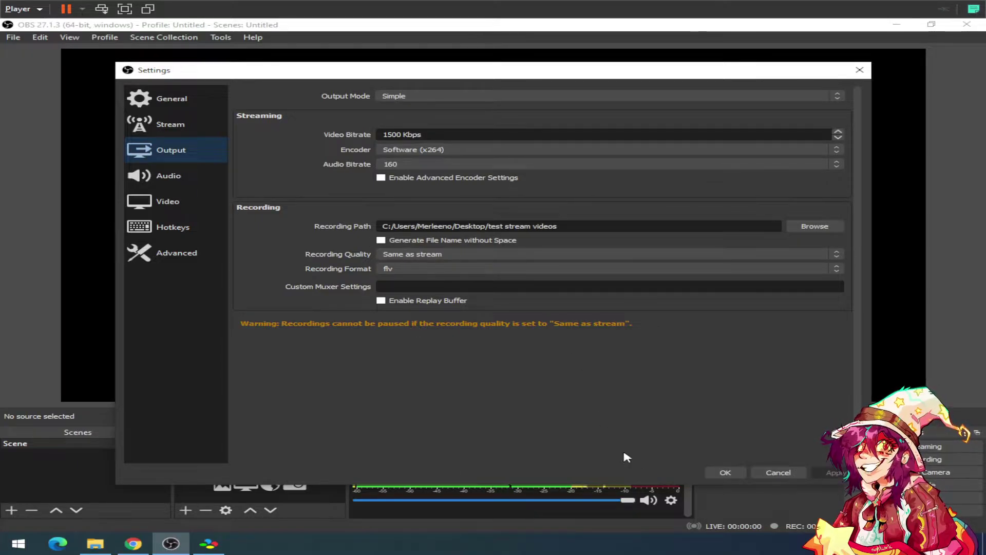
pyautogui.click(724, 473)
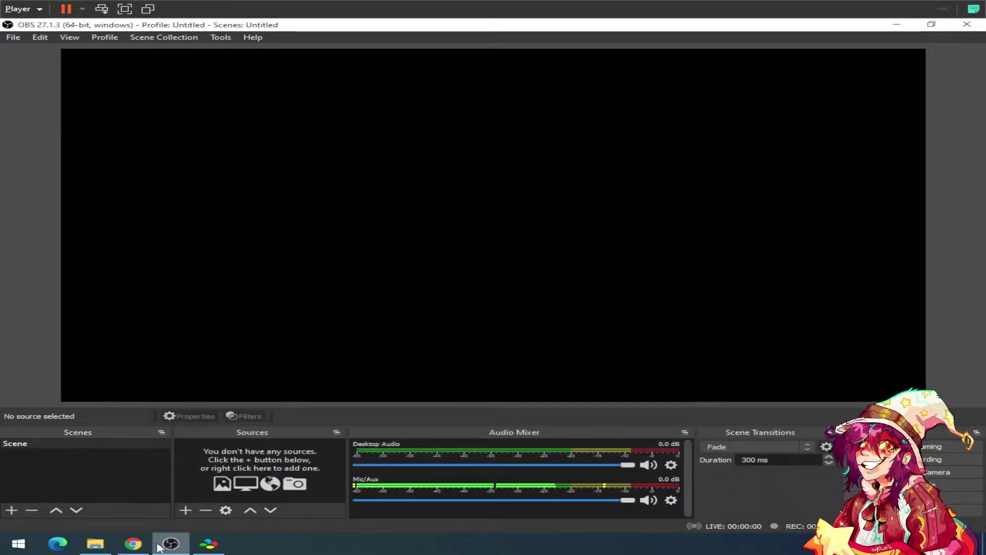
# - Switch to Chrome and download the VLC media player installer from the VideoLAN site
pyautogui.click(133, 544)
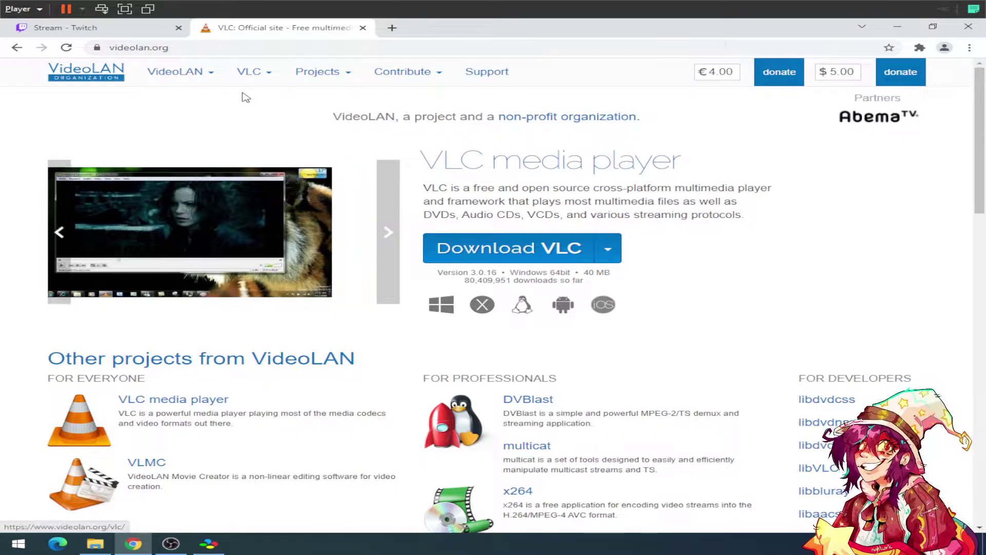
pyautogui.click(459, 246)
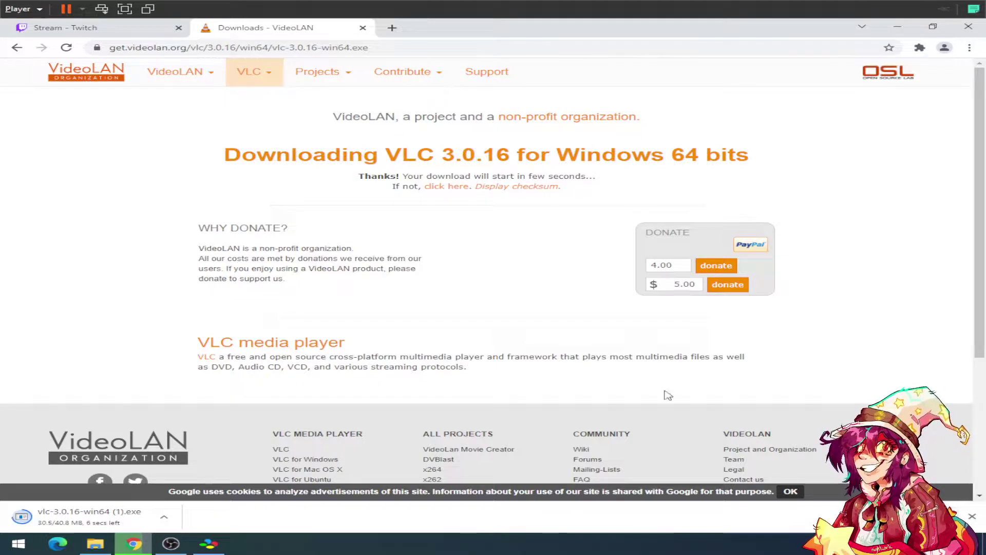
# - Return to OBS and rename the default scene to "Gameplay"
pyautogui.click(170, 543)
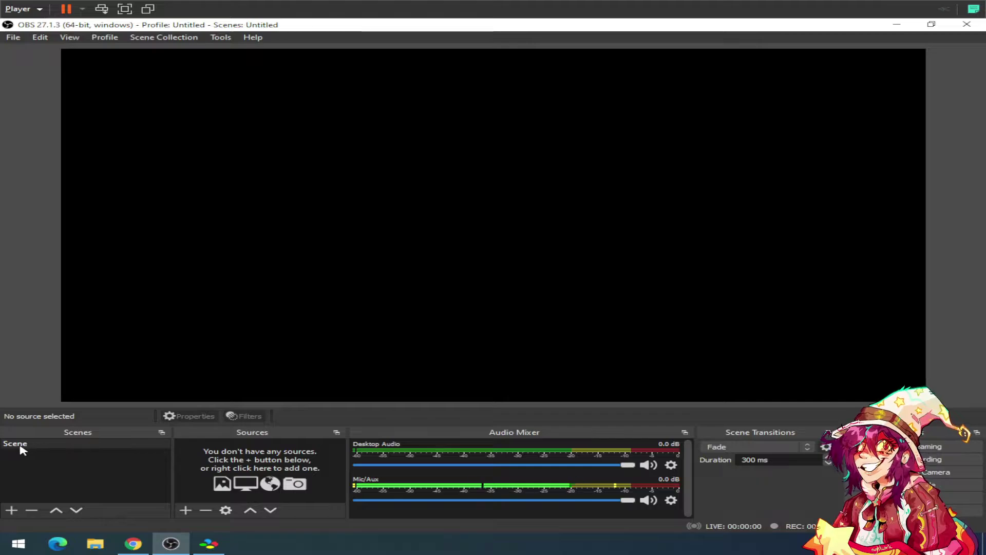
pyautogui.rightClick(43, 442)
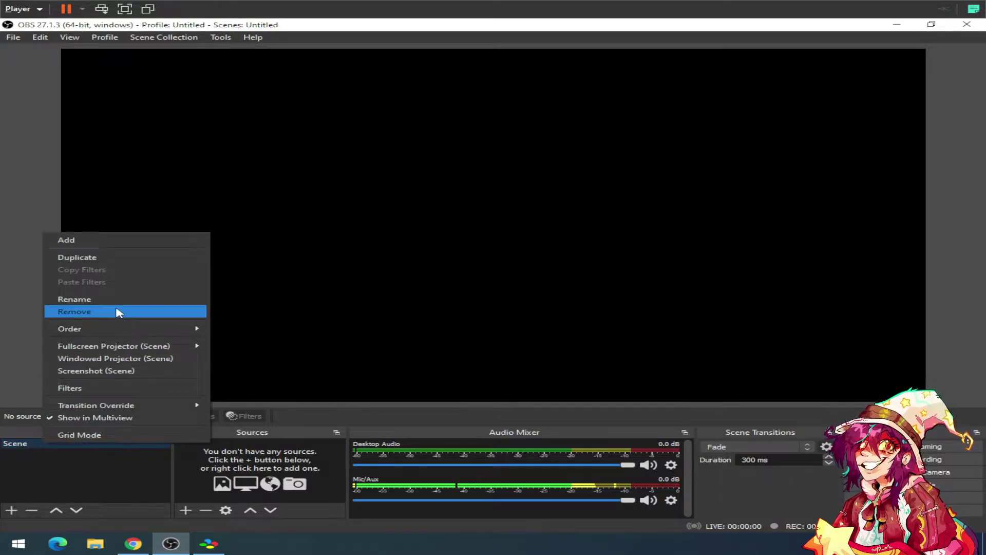
pyautogui.click(93, 302)
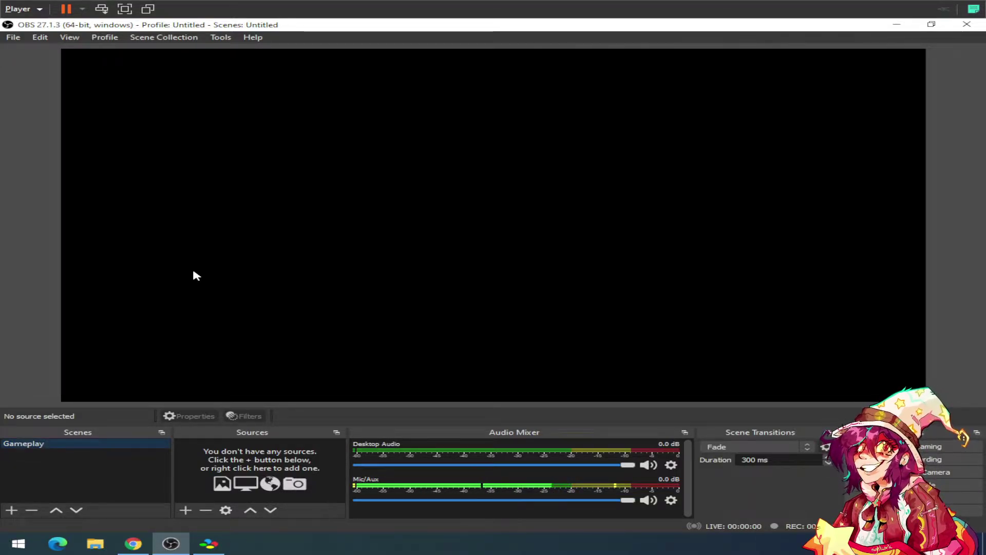
# - Add two scenes named "brb" and "starting soon"
pyautogui.click(11, 509)
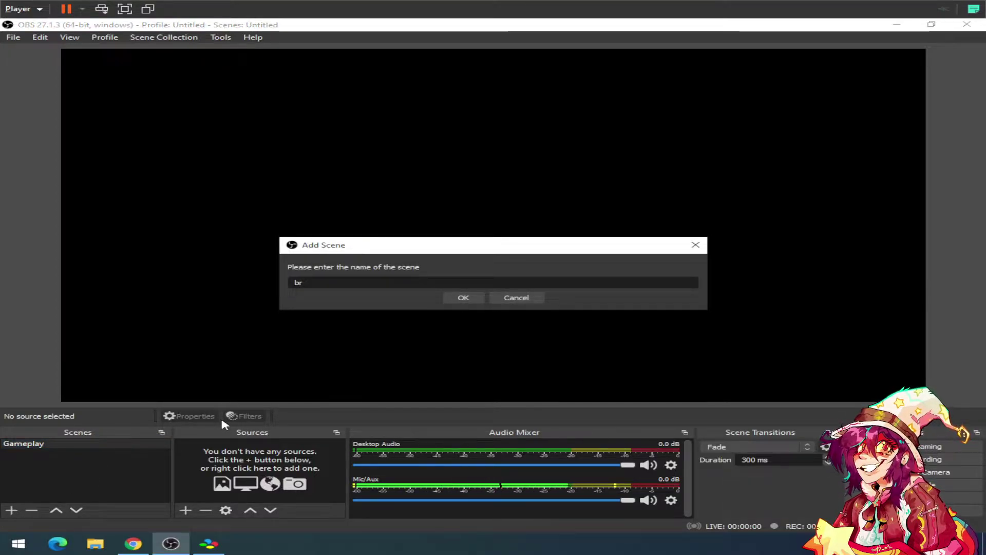
pyautogui.write('brb')
pyautogui.press('Return')
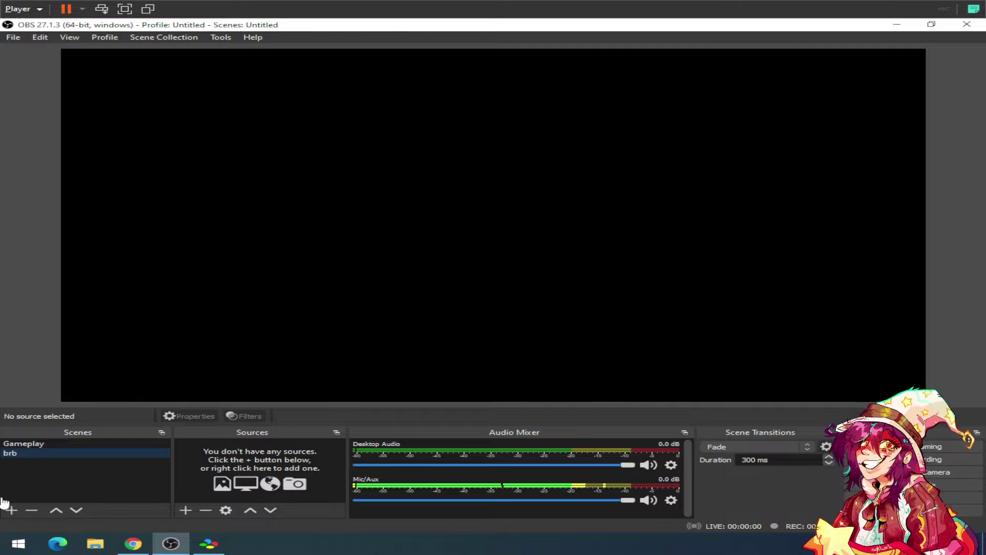
pyautogui.click(15, 512)
pyautogui.write('star')
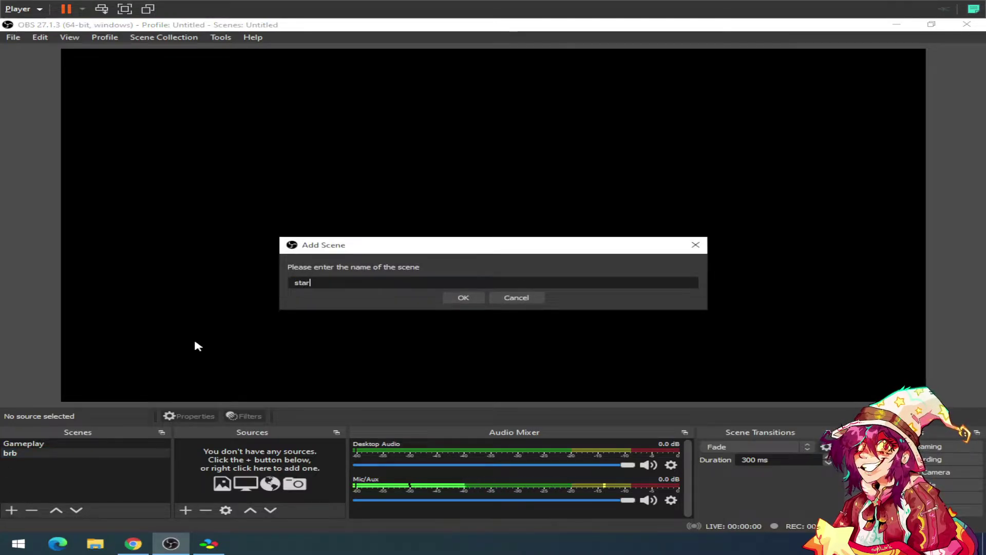
pyautogui.write('ting soon')
pyautogui.press('Return')
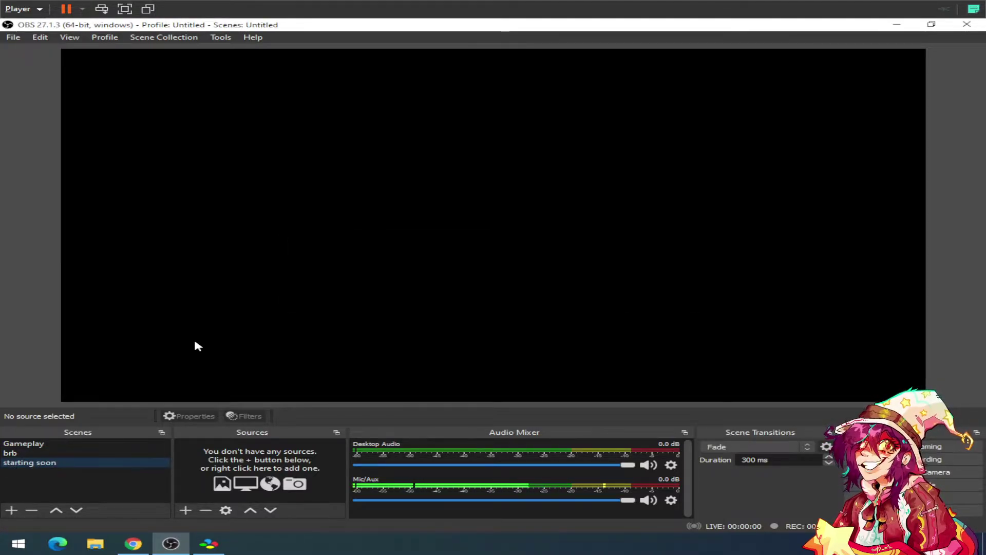
# - Add a new Browser source to the Gameplay scene, keeping its default name
pyautogui.click(66, 442)
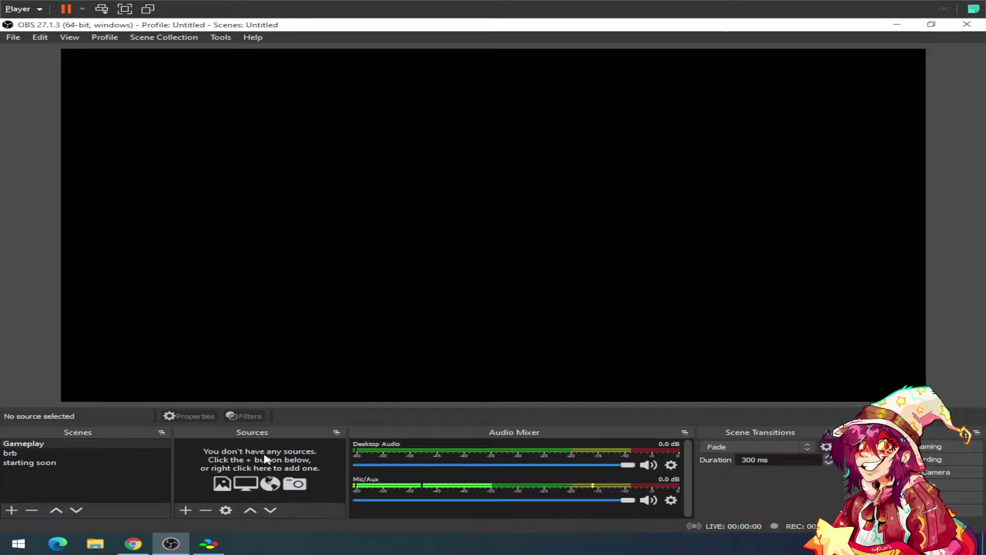
pyautogui.click(186, 510)
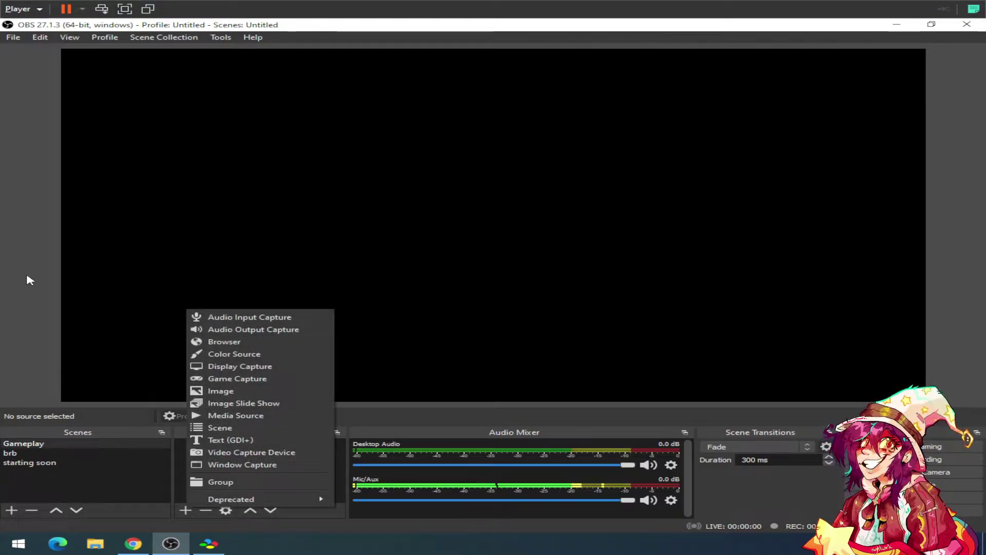
pyautogui.click(233, 341)
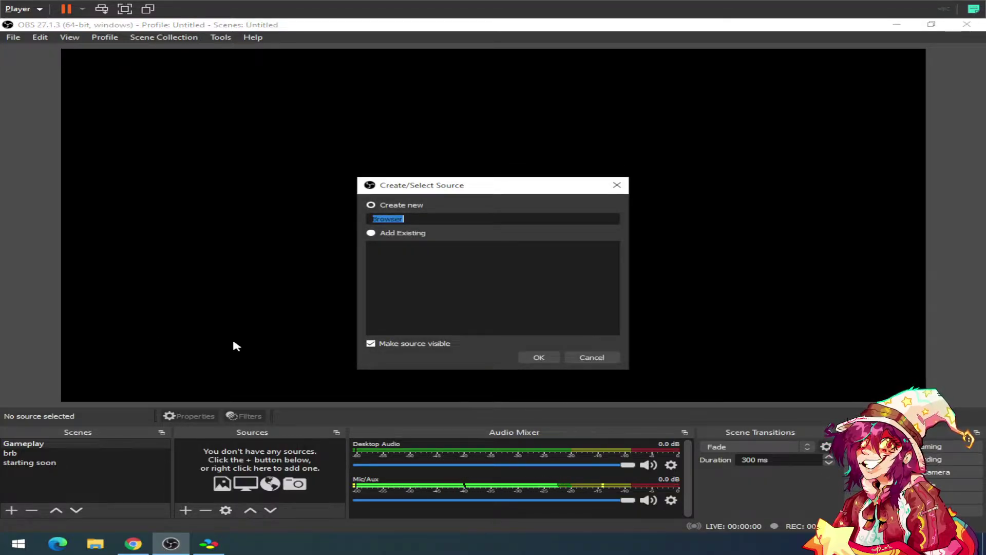
pyautogui.click(536, 357)
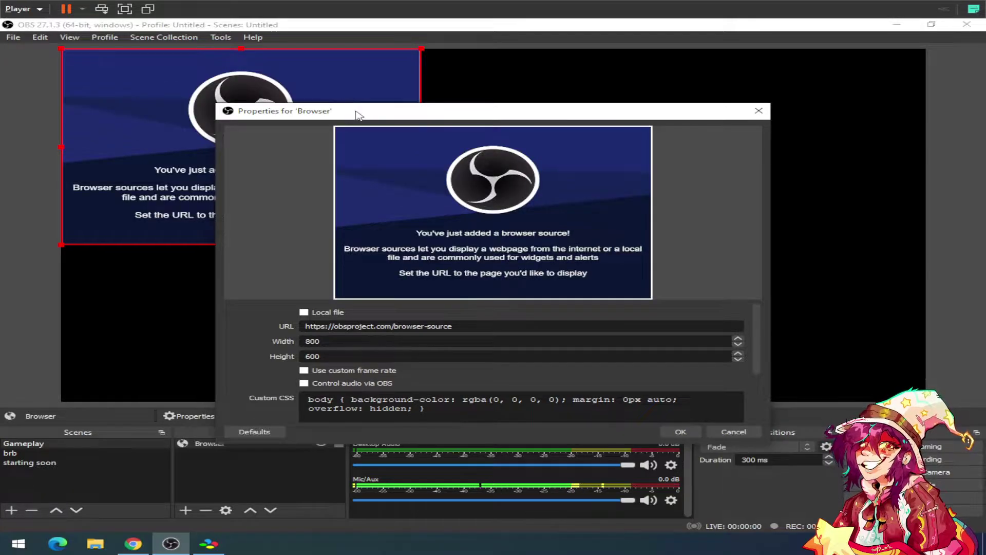
# - Set the Browser source's width to 1920 and height to 1080, and confirm its properties
pyautogui.moveTo(359, 111); pyautogui.dragTo(550, 83)
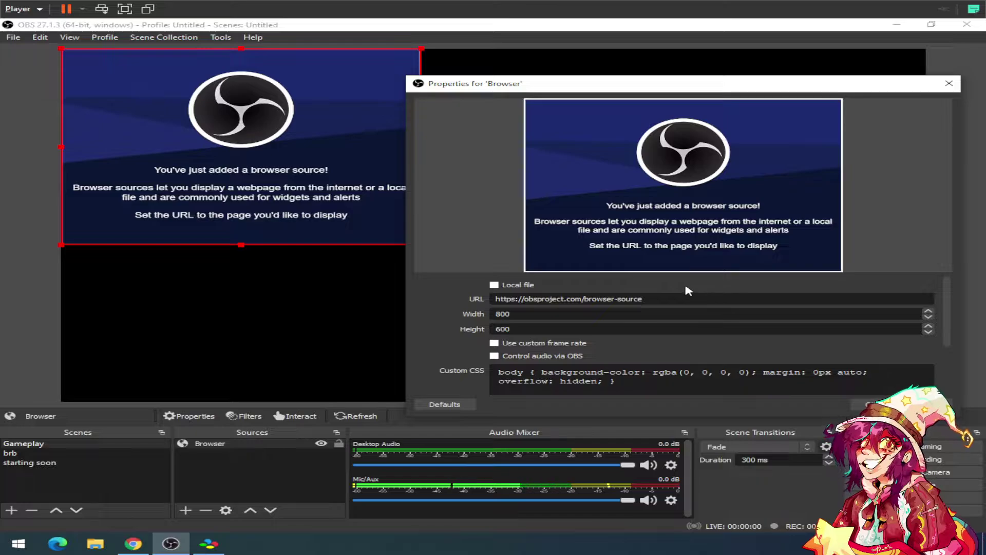
pyautogui.doubleClick(556, 311)
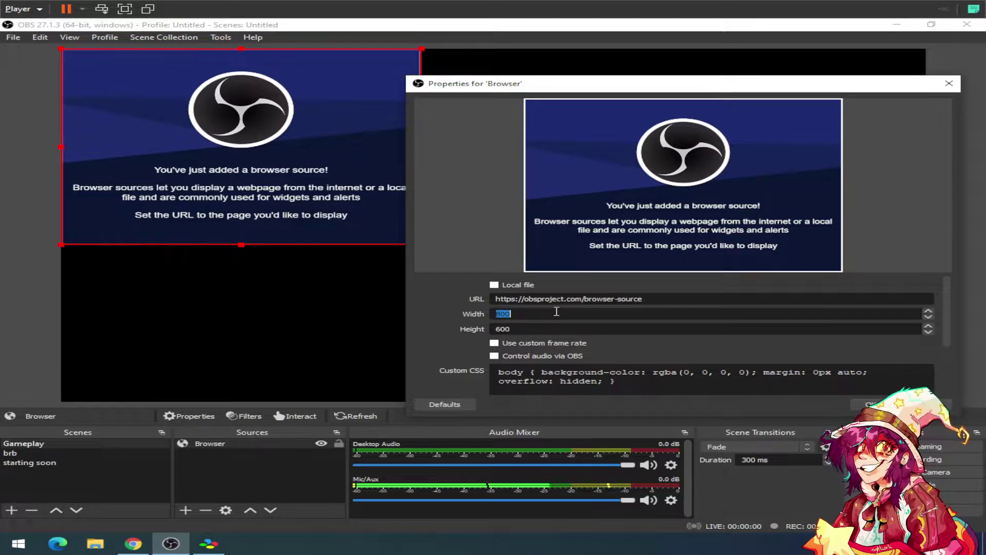
pyautogui.write('1920')
pyautogui.press('Tab')
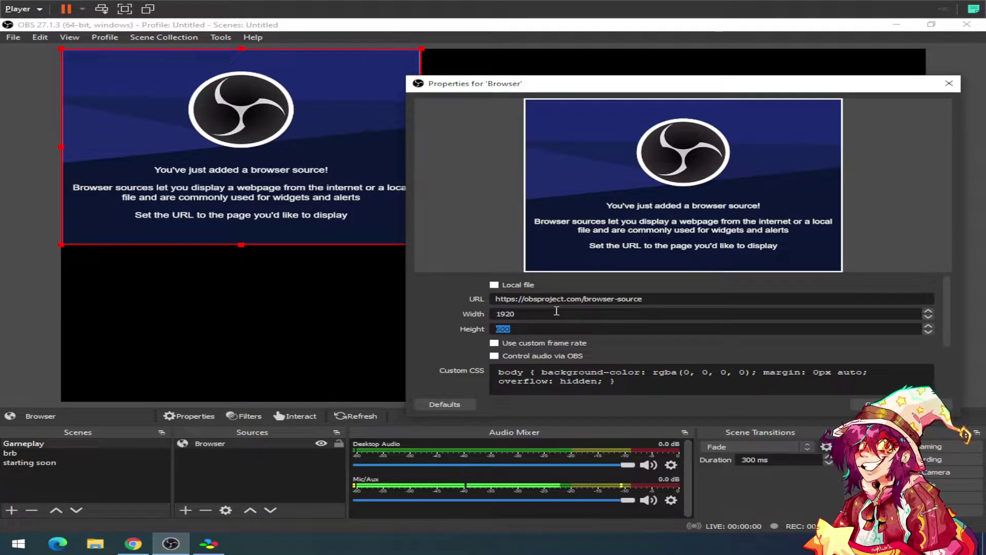
pyautogui.write('1080')
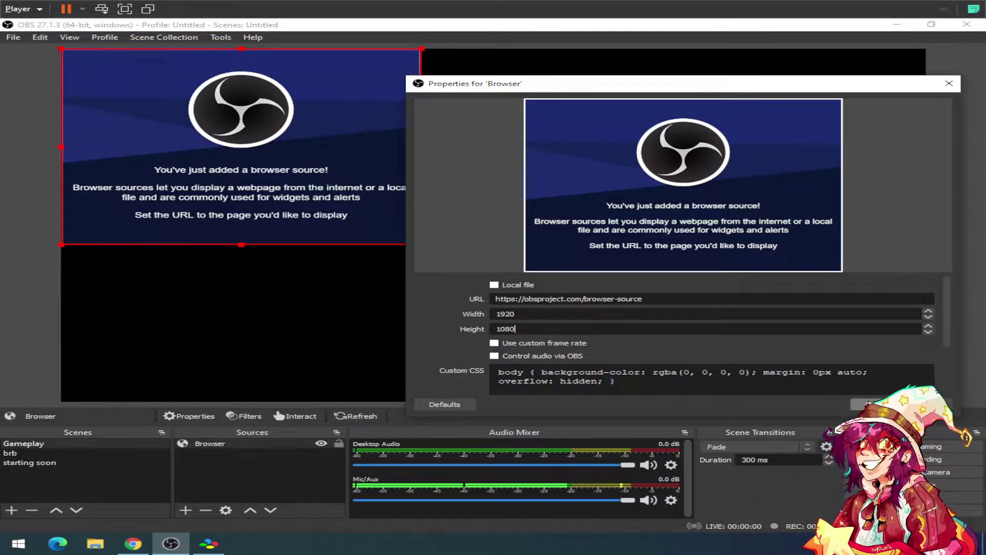
pyautogui.click(874, 404)
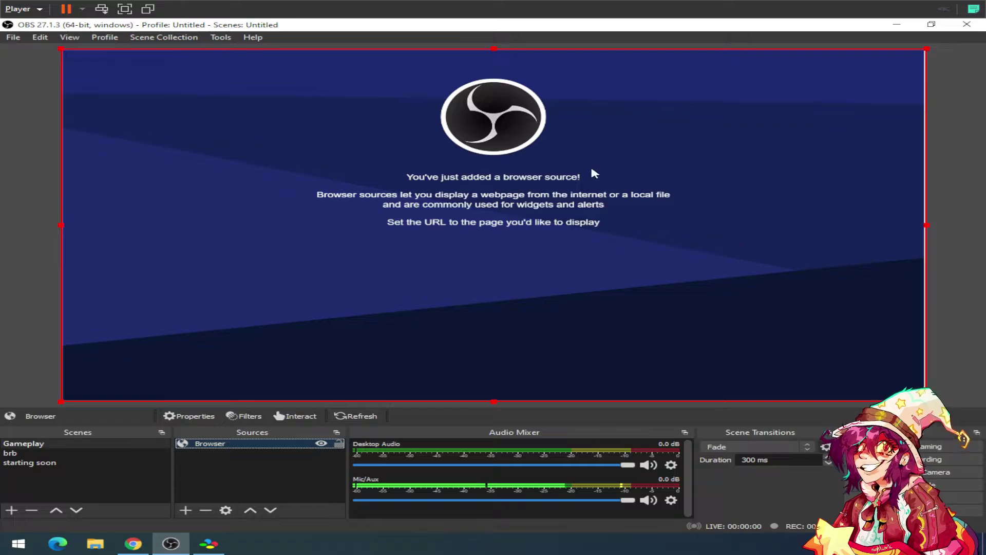
pyautogui.rightClick(261, 445)
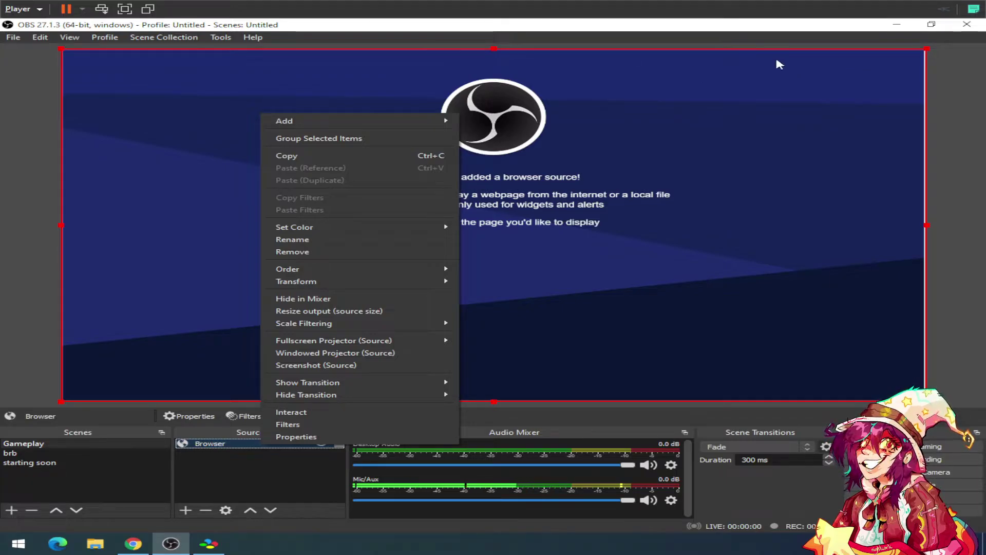
pyautogui.click(222, 472)
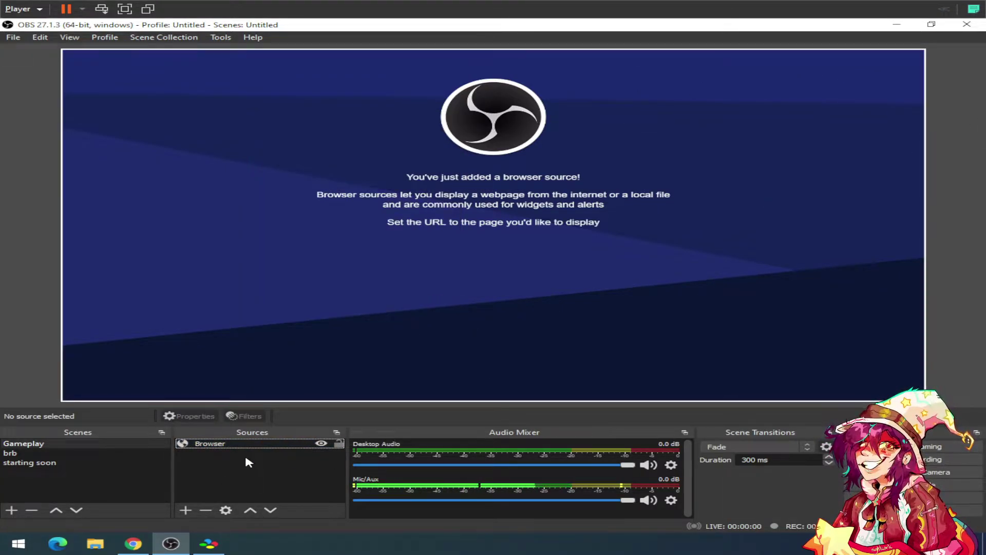
# - Add a Display Capture source named "jeff" to the Gameplay scene
pyautogui.click(186, 510)
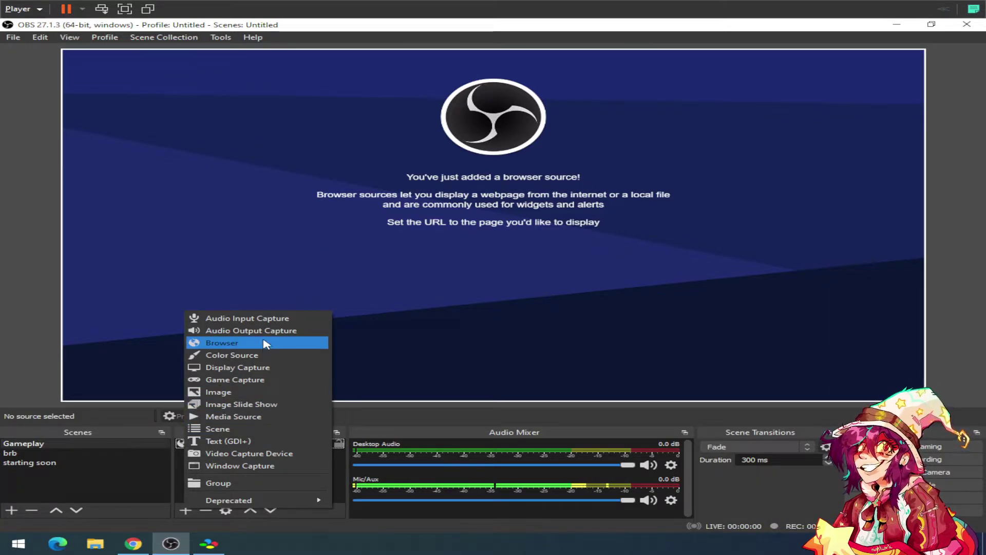
pyautogui.click(284, 367)
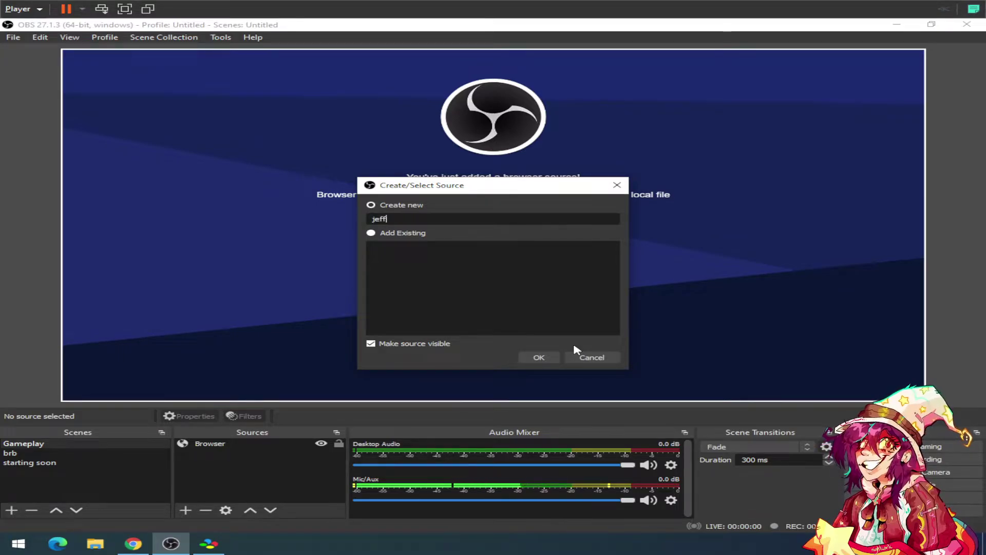
pyautogui.press('Return')
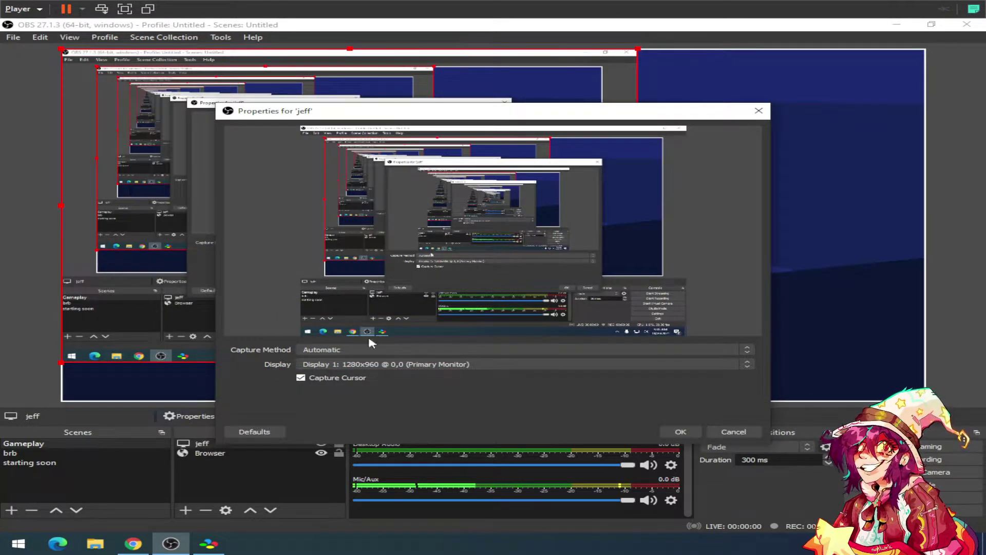
# - Check the jeff source's capture options and confirm them with the Automatic method, Display 1 and Capture Cursor enabled
pyautogui.moveTo(382, 114); pyautogui.dragTo(452, 106)
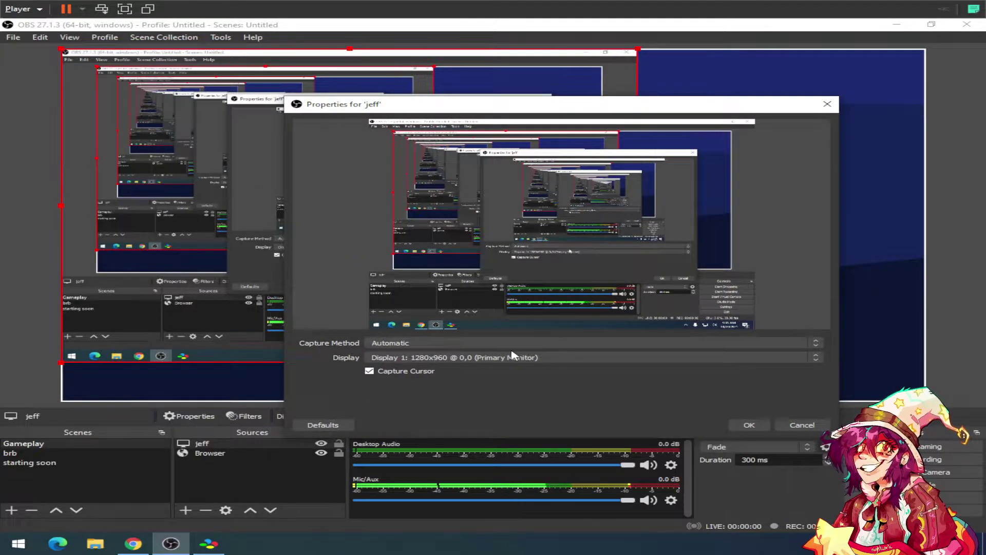
pyautogui.click(369, 359)
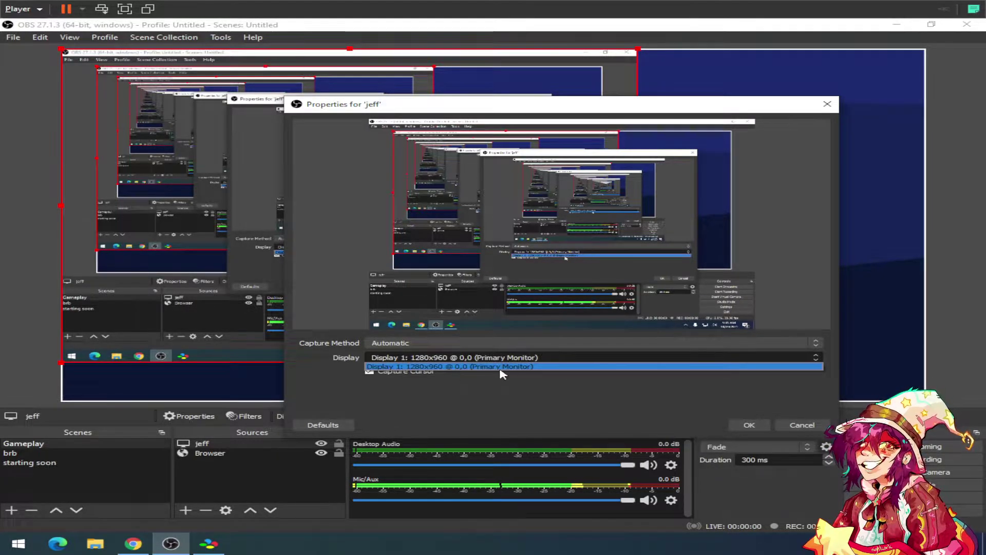
pyautogui.click(546, 396)
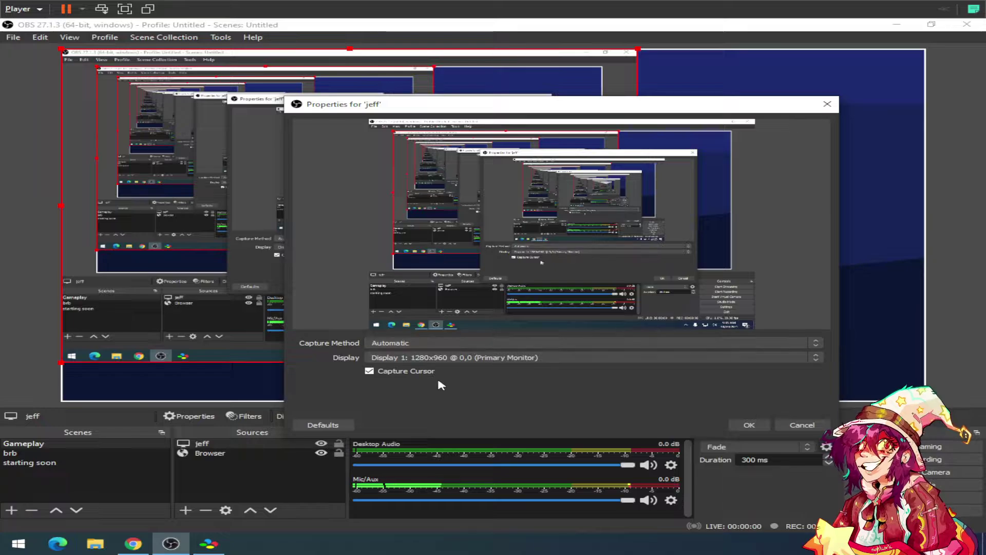
pyautogui.click(372, 373)
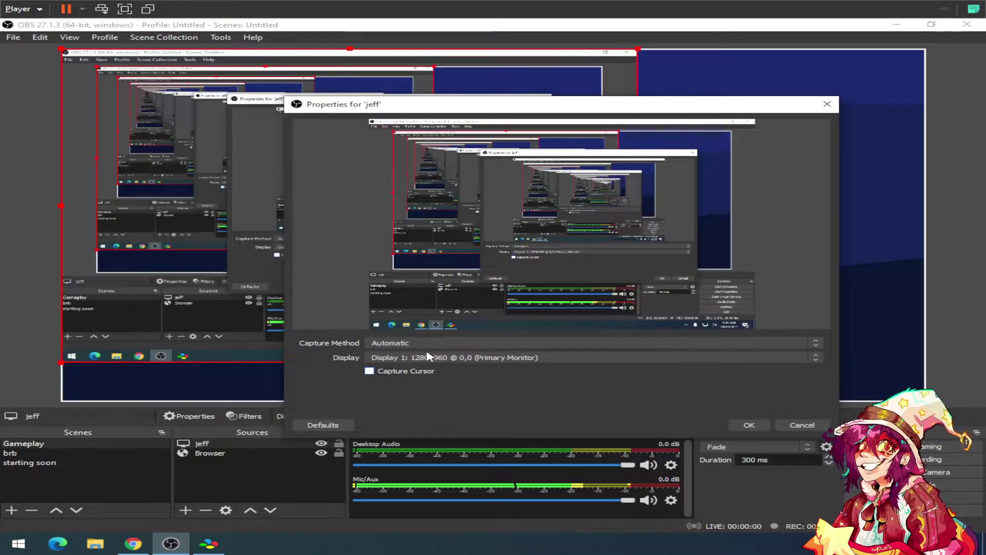
pyautogui.click(369, 371)
pyautogui.click(416, 344)
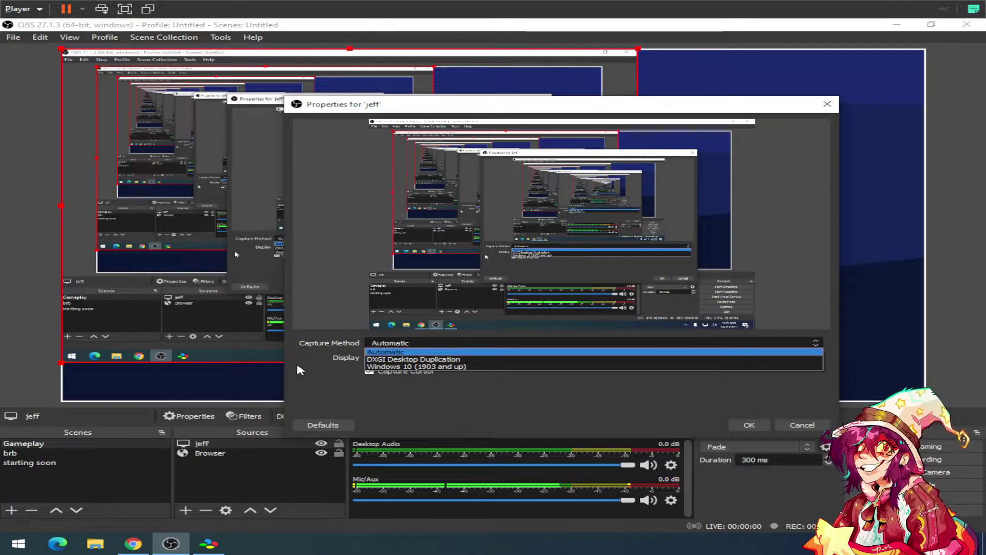
pyautogui.click(483, 391)
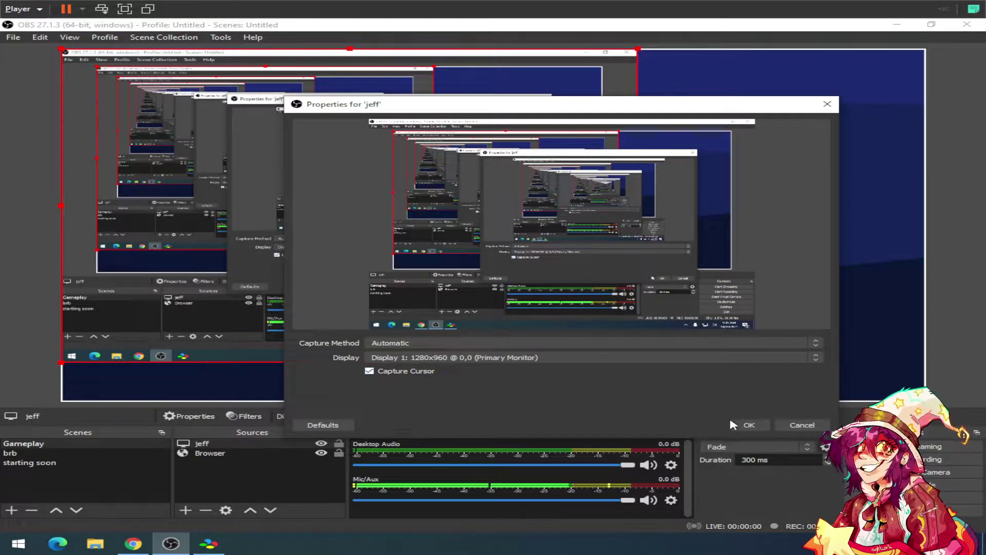
pyautogui.click(749, 425)
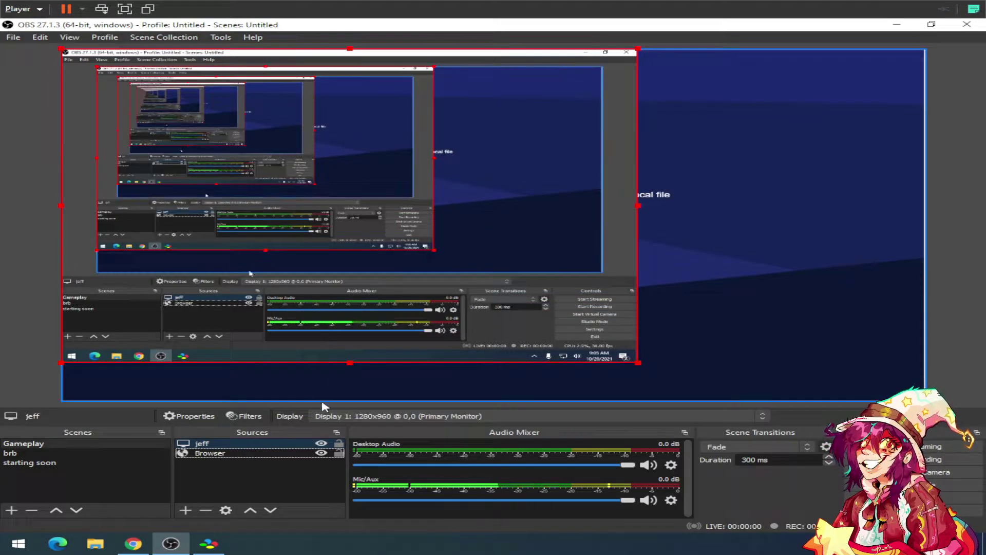
# - Move the jeff display capture to the lower centre of the canvas and select it in the source list
pyautogui.moveTo(349, 238); pyautogui.dragTo(498, 268)
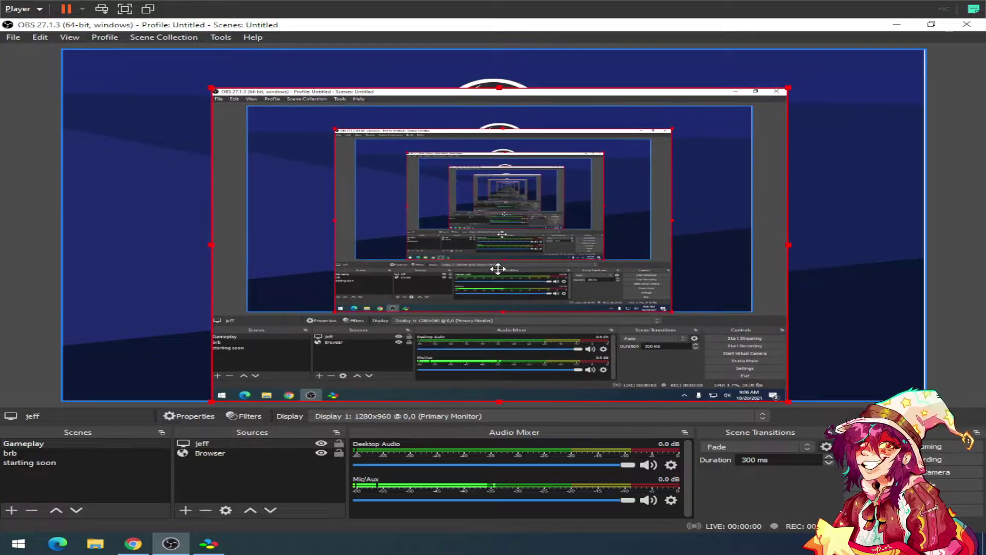
pyautogui.click(200, 478)
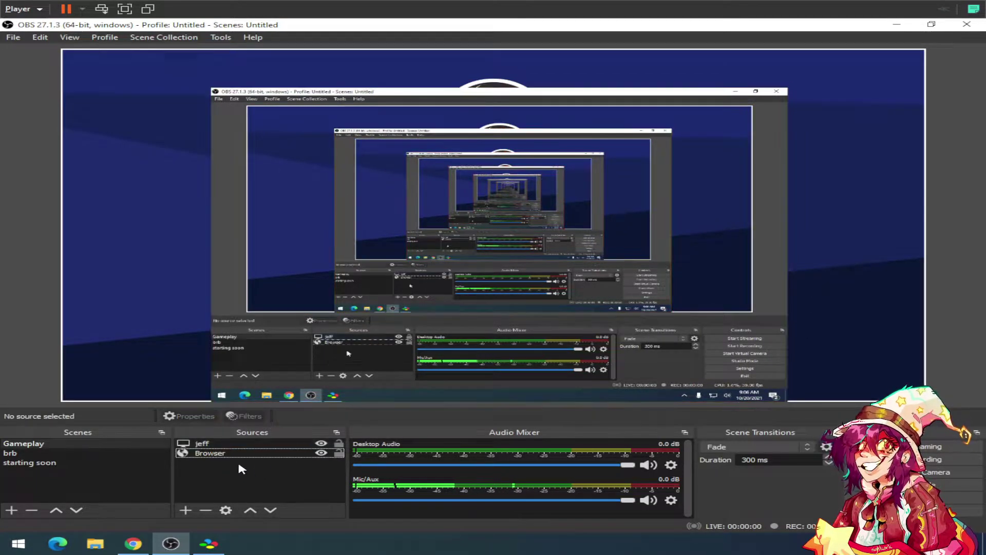
pyautogui.click(591, 285)
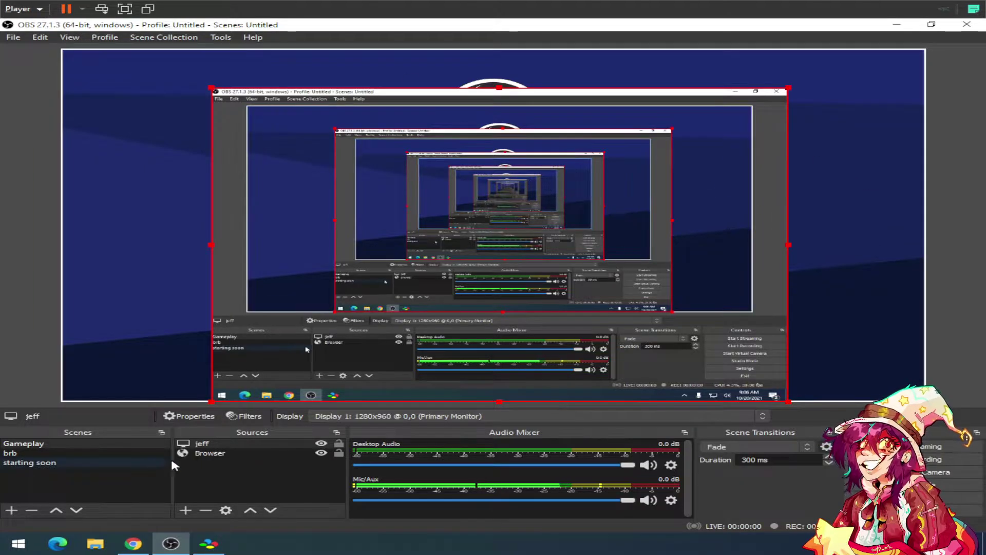
pyautogui.click(236, 451)
pyautogui.press('Up')
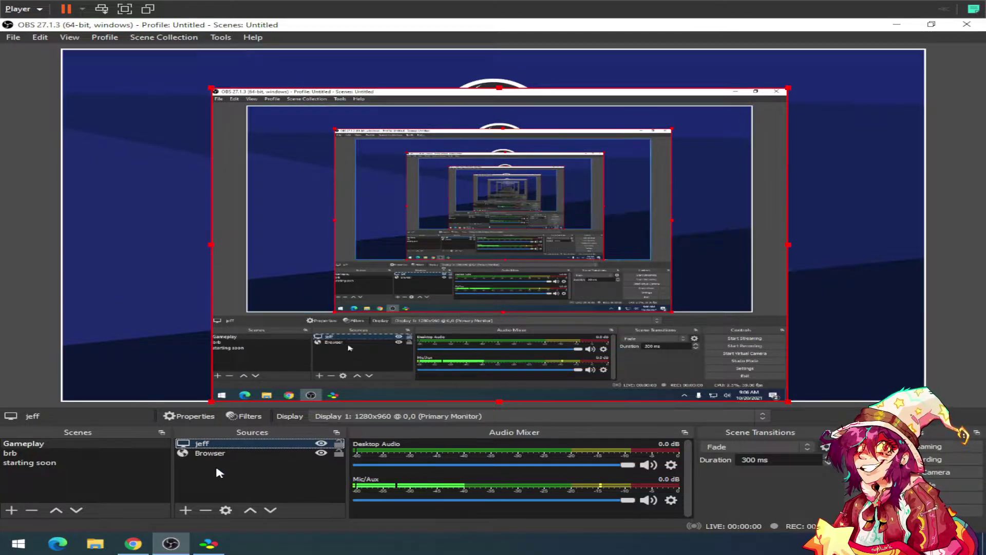
# - Hide both the jeff and Browser sources in the Gameplay scene
pyautogui.click(321, 443)
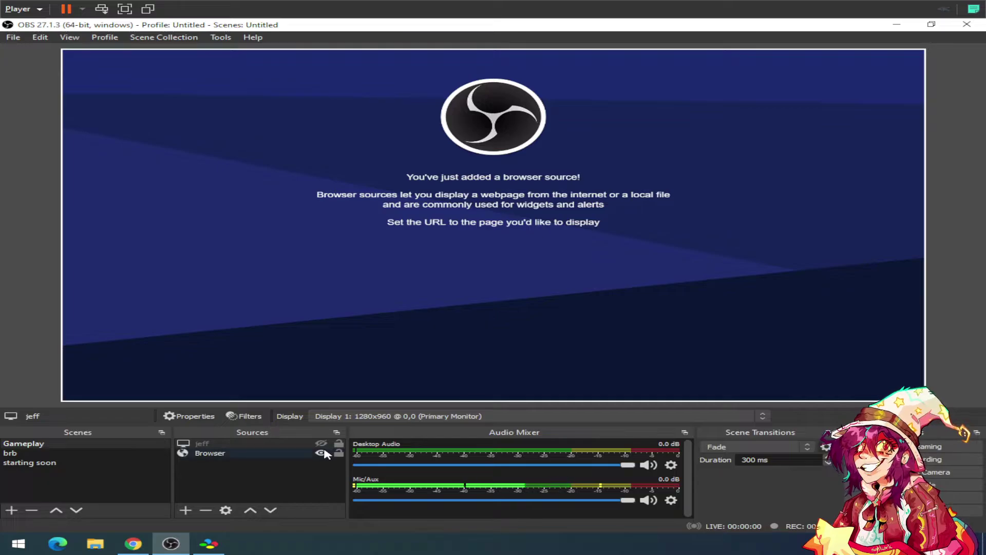
pyautogui.click(321, 452)
pyautogui.click(193, 494)
pyautogui.click(186, 509)
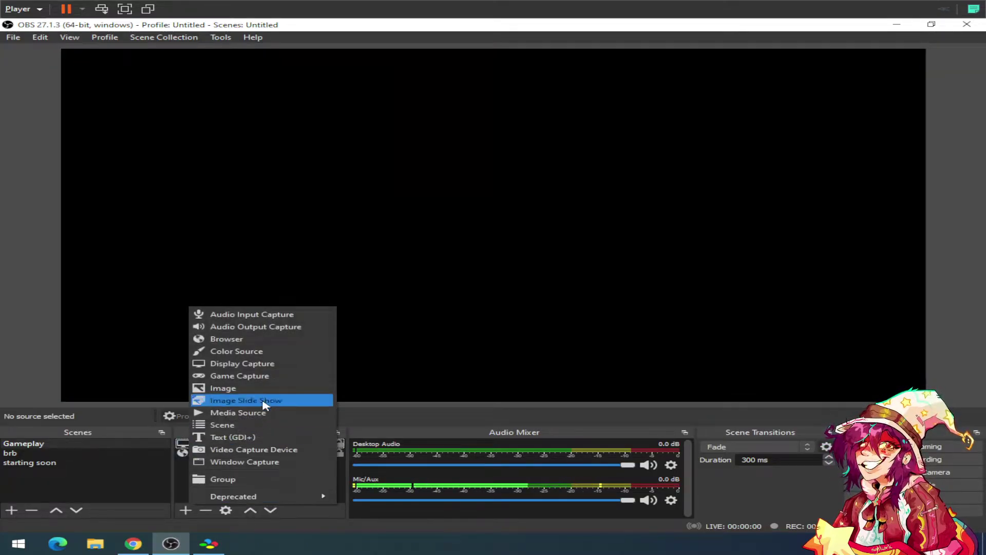
pyautogui.click(247, 389)
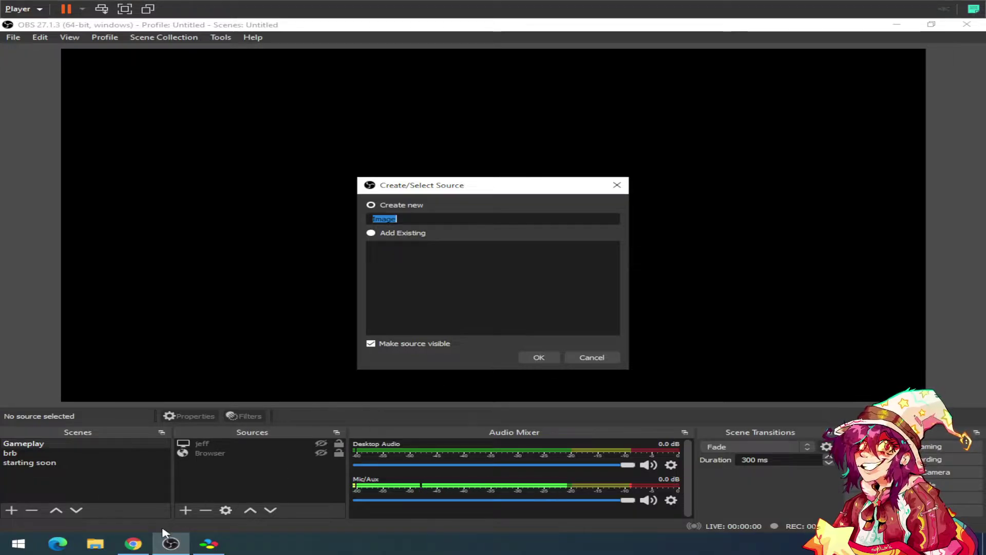
pyautogui.click(614, 360)
# - Add an Image source with its default name and load "ezgif_com-gif-maker (1).png" from the Desktop into it
pyautogui.click(186, 510)
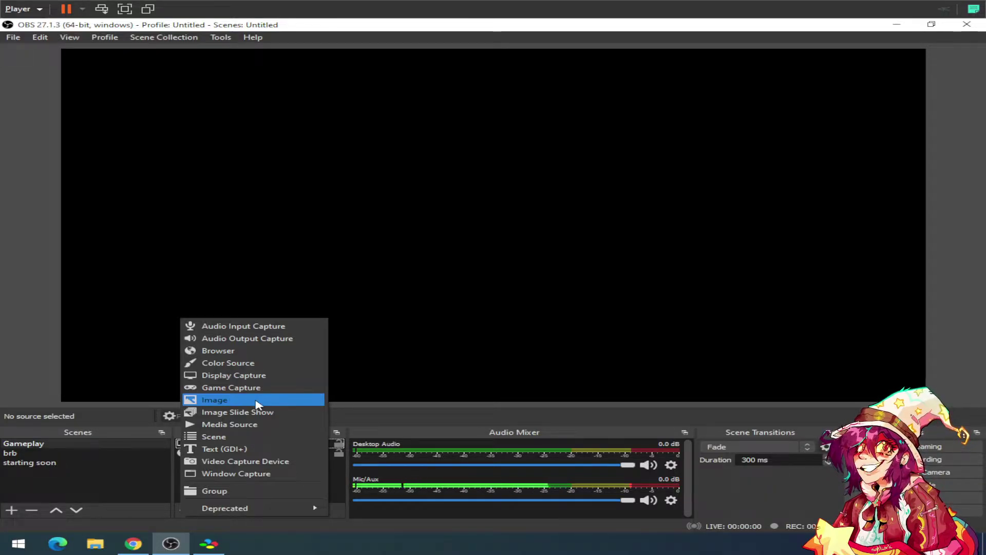
pyautogui.click(257, 401)
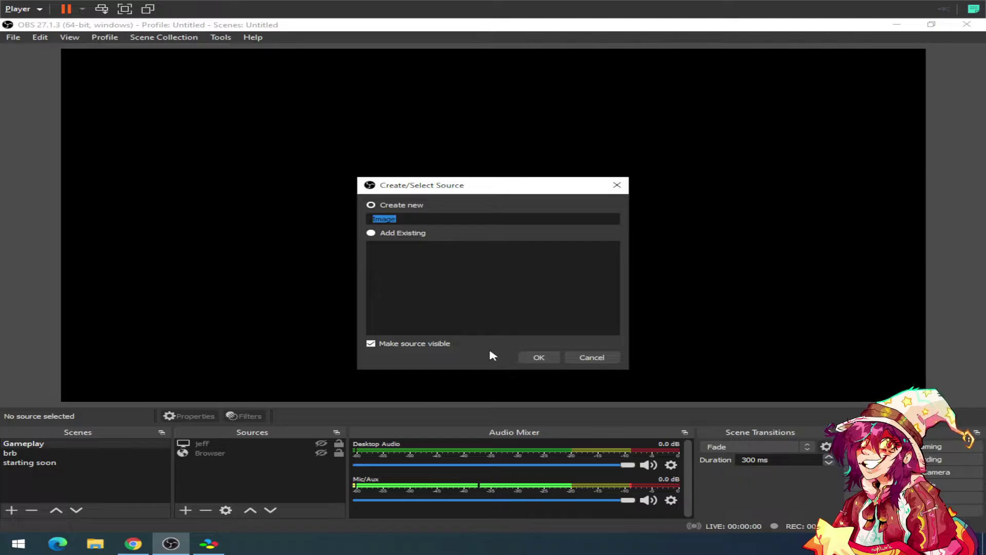
pyautogui.click(537, 357)
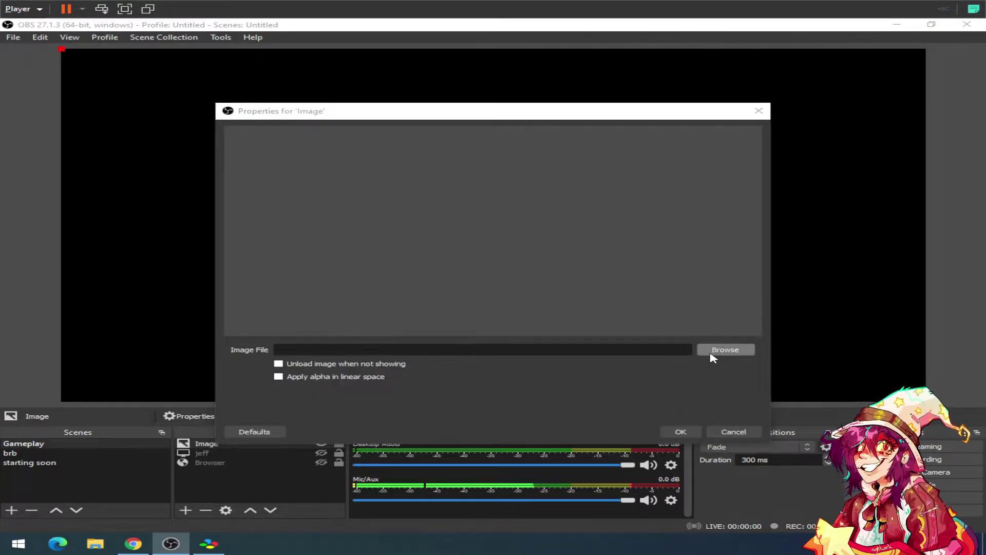
pyautogui.click(717, 349)
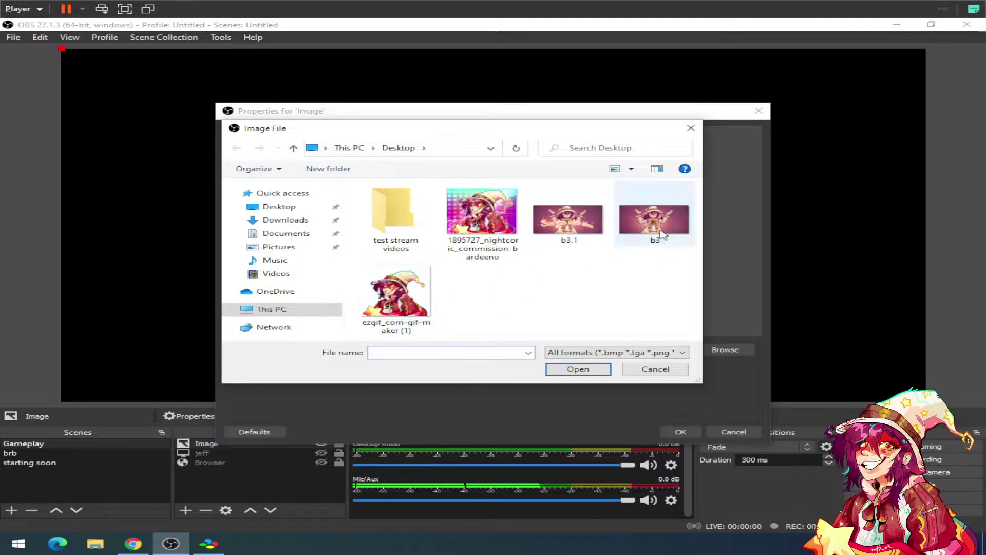
pyautogui.doubleClick(406, 295)
pyautogui.click(676, 433)
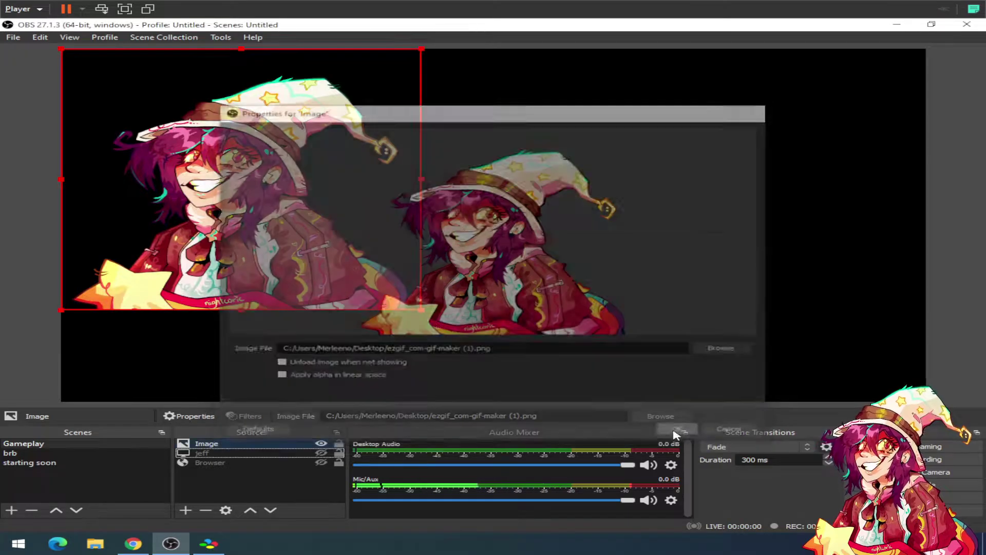
# - Move the character image around the canvas, enlarge and shrink it, and place it at the canvas's bottom centre
pyautogui.moveTo(337, 220); pyautogui.dragTo(583, 312)
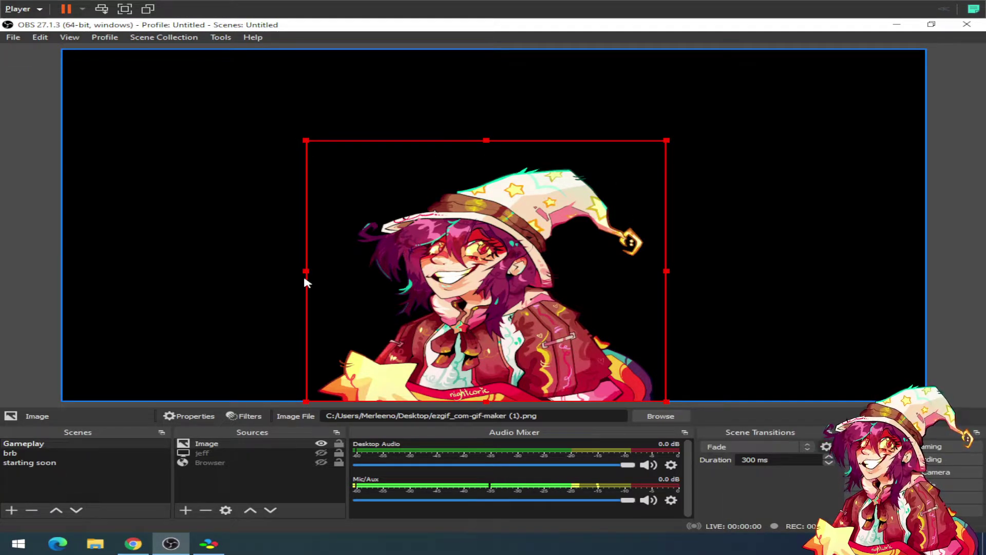
pyautogui.moveTo(307, 270); pyautogui.dragTo(109, 289)
pyautogui.moveTo(353, 272); pyautogui.dragTo(407, 219)
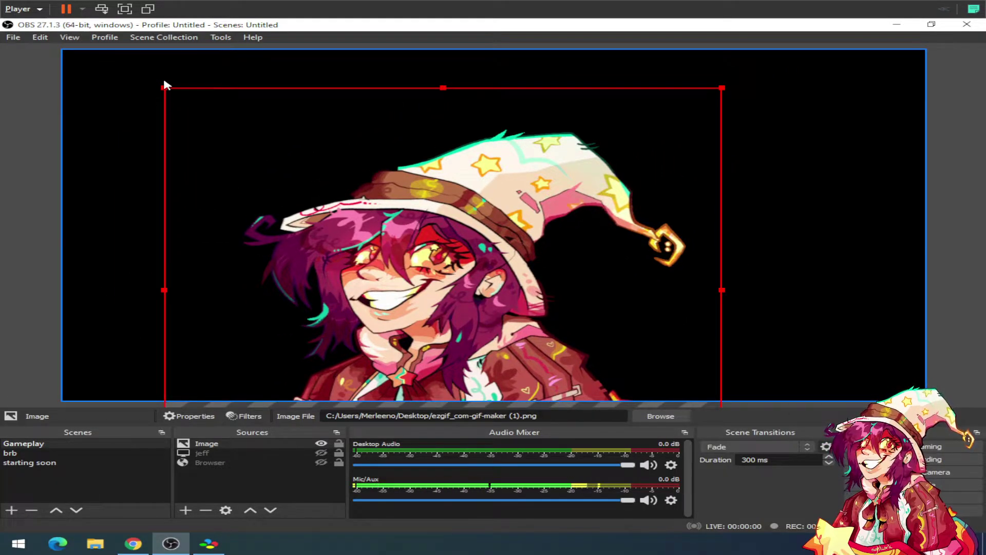
pyautogui.moveTo(164, 88); pyautogui.dragTo(396, 254)
pyautogui.moveTo(541, 337); pyautogui.dragTo(478, 245)
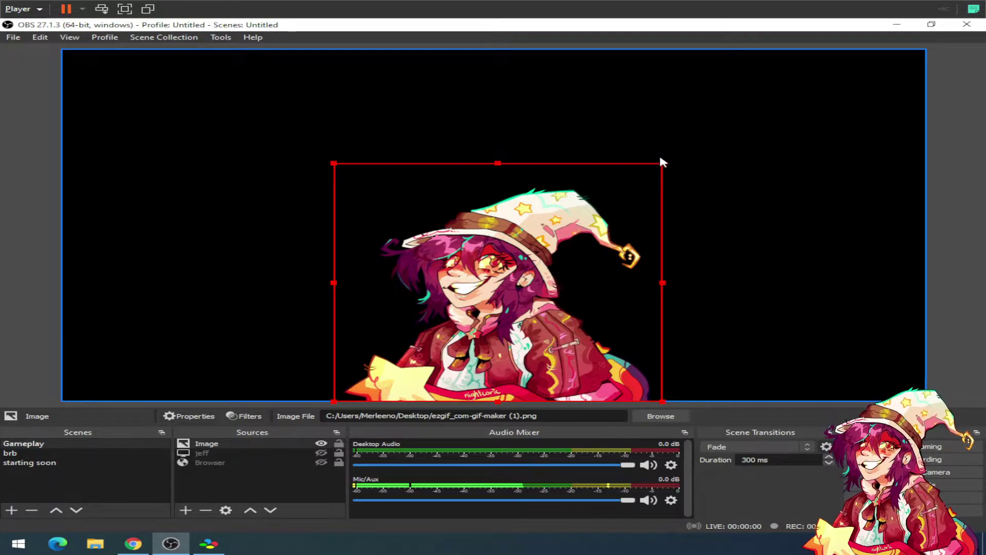
# - Stretch the character image to fill the whole canvas and try cropping away its upper half
pyautogui.moveTo(663, 164); pyautogui.dragTo(922, 49)
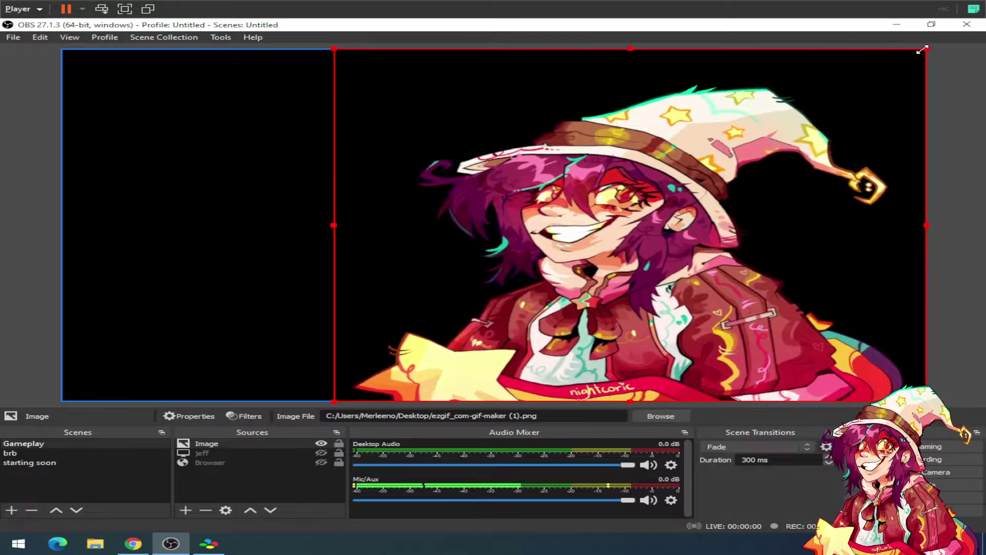
pyautogui.moveTo(335, 50); pyautogui.dragTo(57, 51)
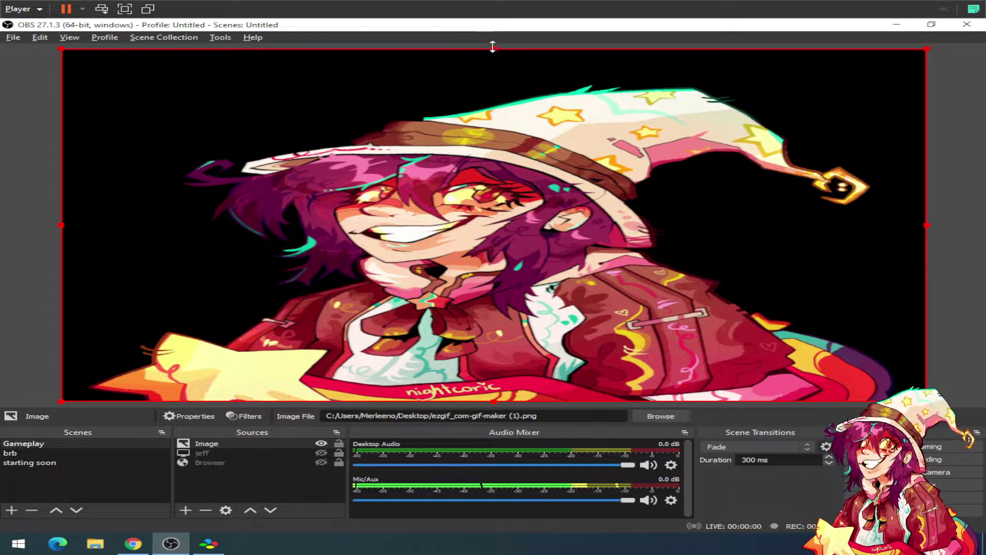
pyautogui.moveTo(495, 49); pyautogui.dragTo(615, 252)
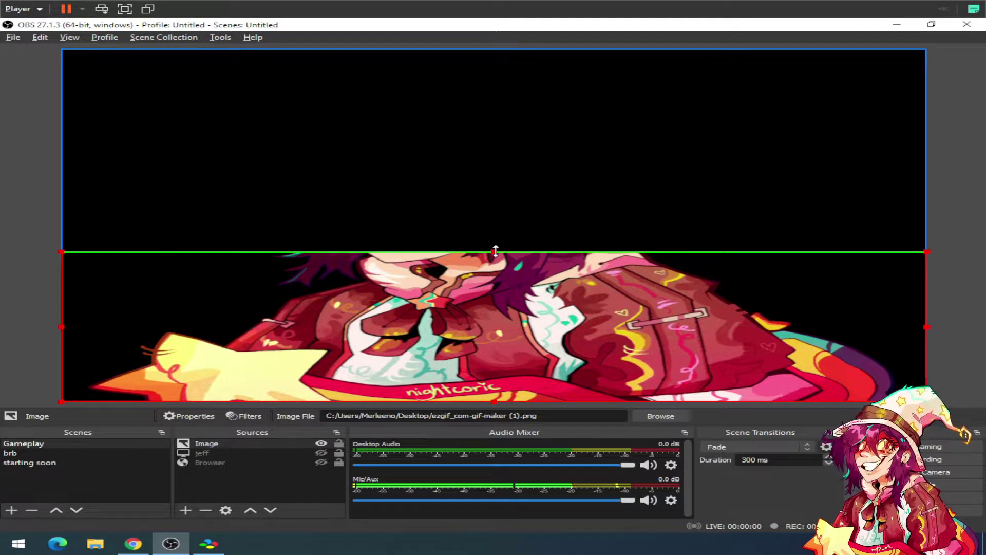
pyautogui.moveTo(495, 252); pyautogui.dragTo(508, 40)
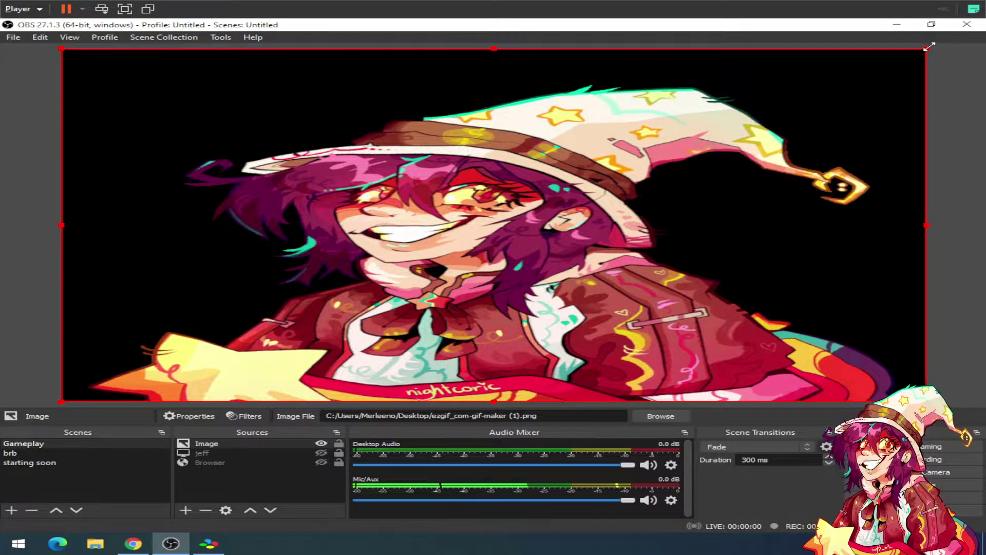
# - Shrink the character image to a small overlay and place it in the canvas's lower-right corner
pyautogui.moveTo(927, 49); pyautogui.dragTo(305, 259)
pyautogui.moveTo(194, 278); pyautogui.dragTo(810, 269)
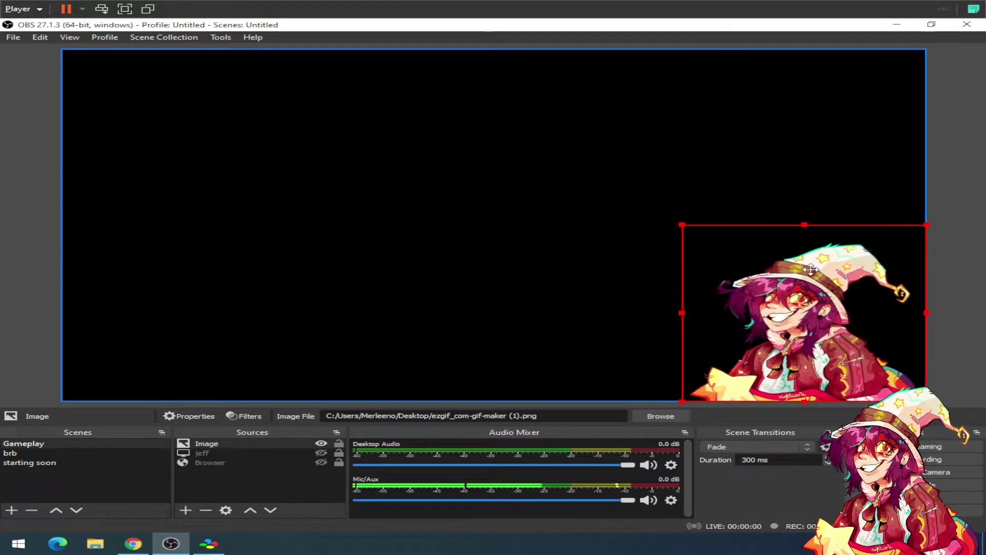
pyautogui.moveTo(681, 224); pyautogui.dragTo(774, 291)
# - Show the jeff display capture again, align it with the canvas's left edge and enlarge it toward the upper-right corner
pyautogui.click(321, 453)
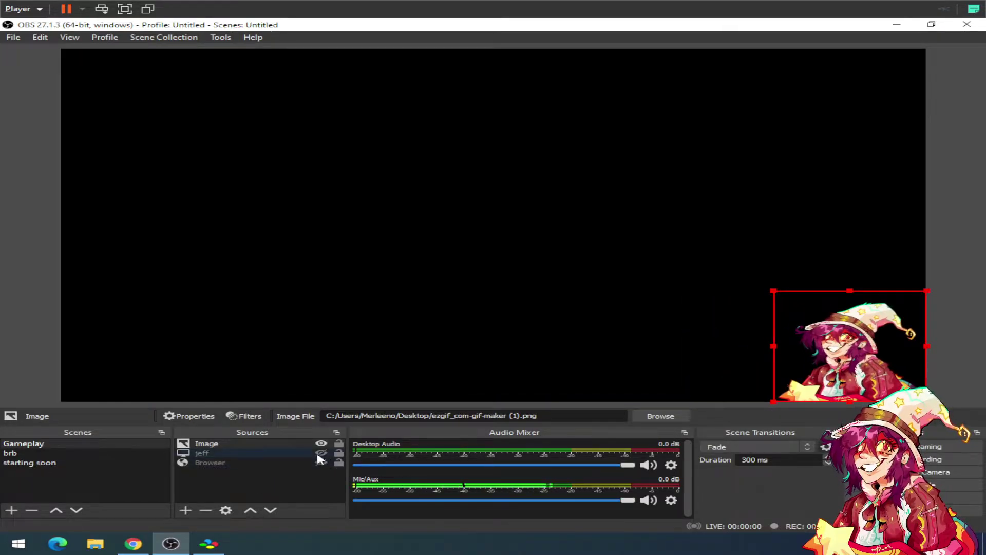
pyautogui.click(255, 453)
pyautogui.moveTo(646, 243); pyautogui.dragTo(492, 250)
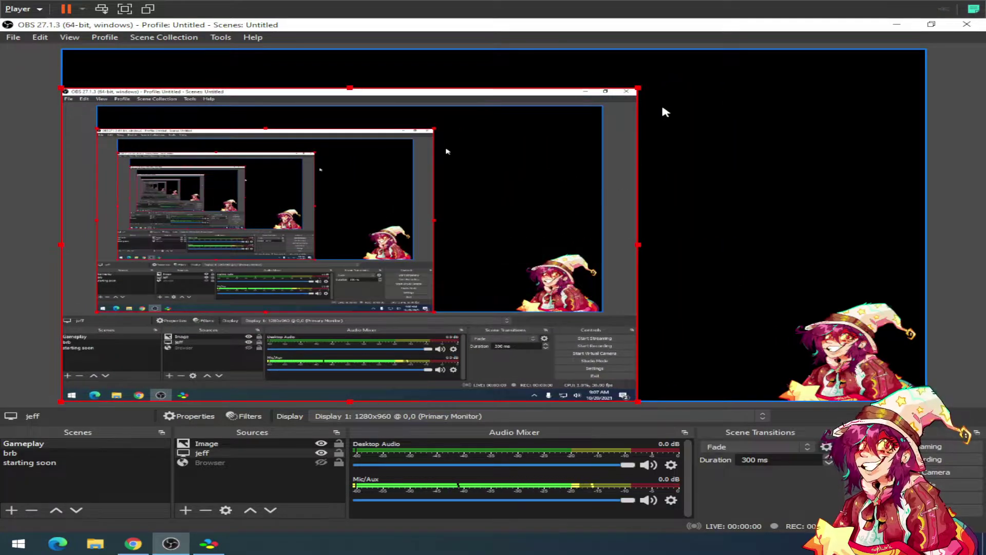
pyautogui.moveTo(639, 89); pyautogui.dragTo(929, 56)
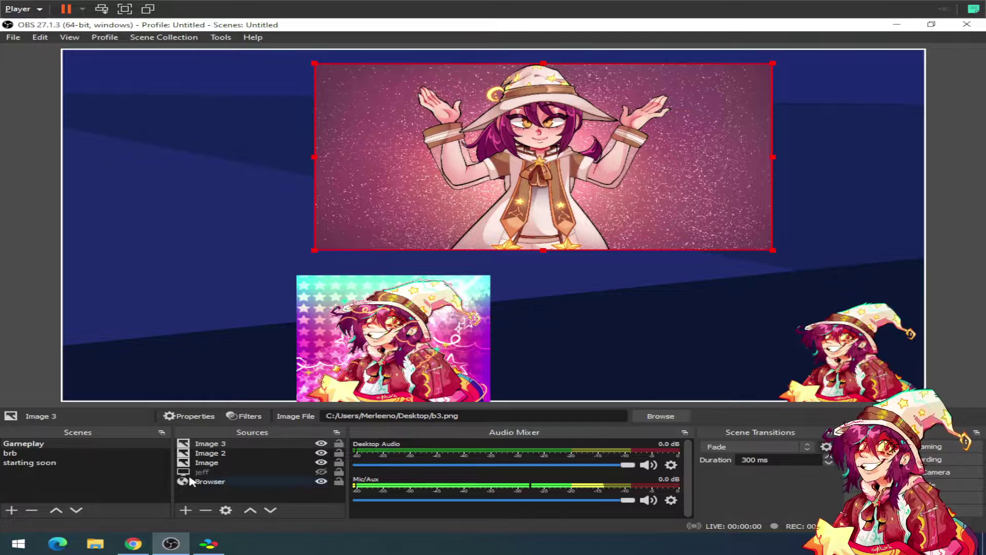
# - Add a new image source with the default name to the Gameplay scene, using the file b3.1.png from the Desktop
pyautogui.click(185, 510)
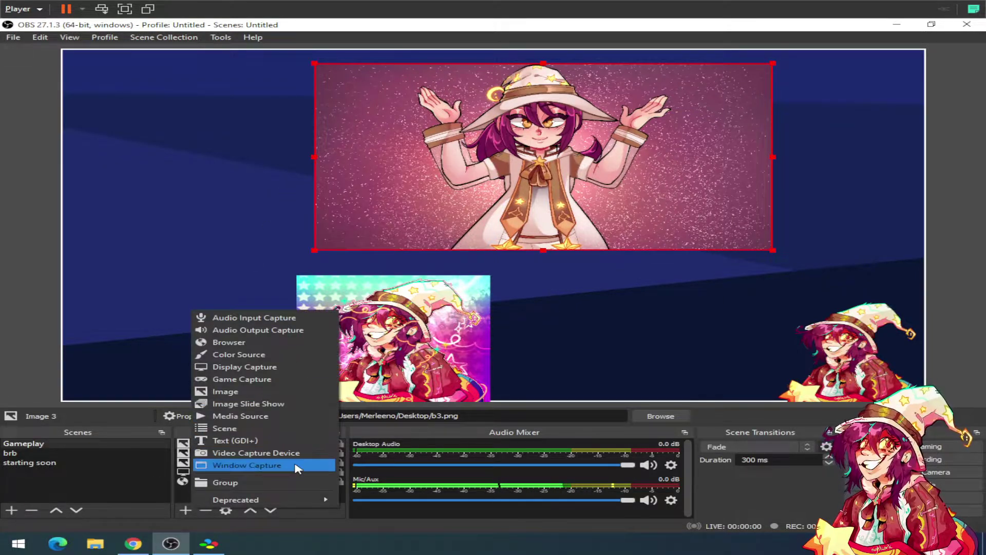
pyautogui.click(264, 392)
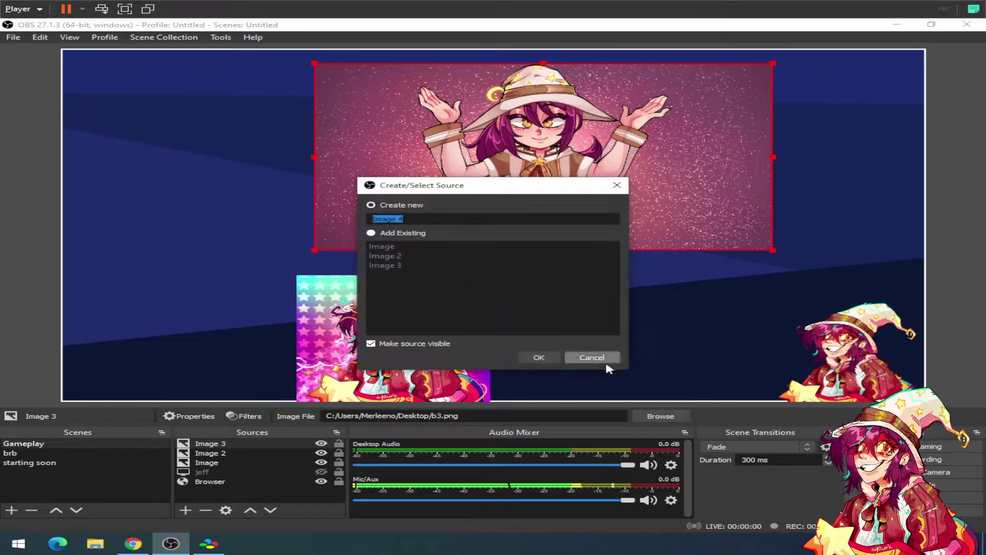
pyautogui.click(547, 361)
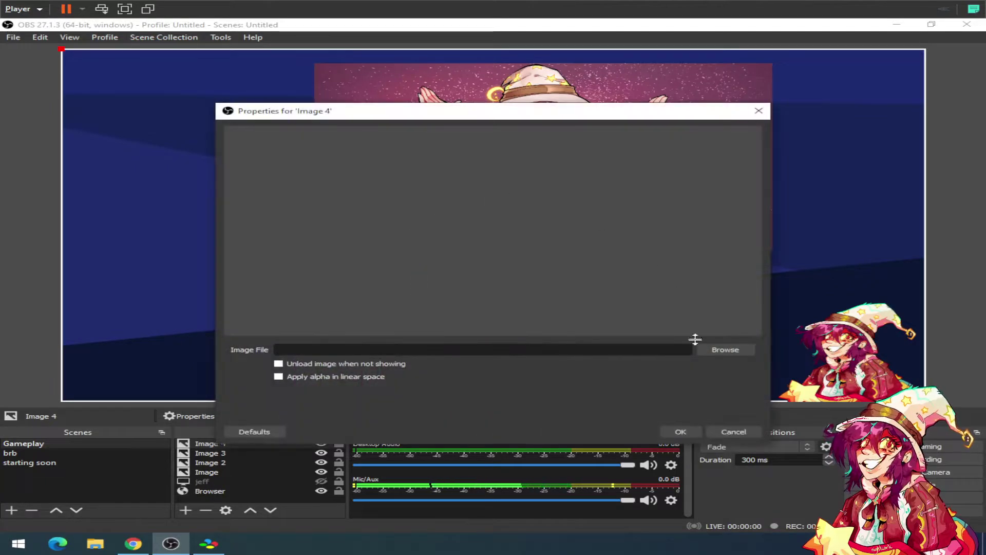
pyautogui.click(726, 349)
pyautogui.doubleClick(576, 226)
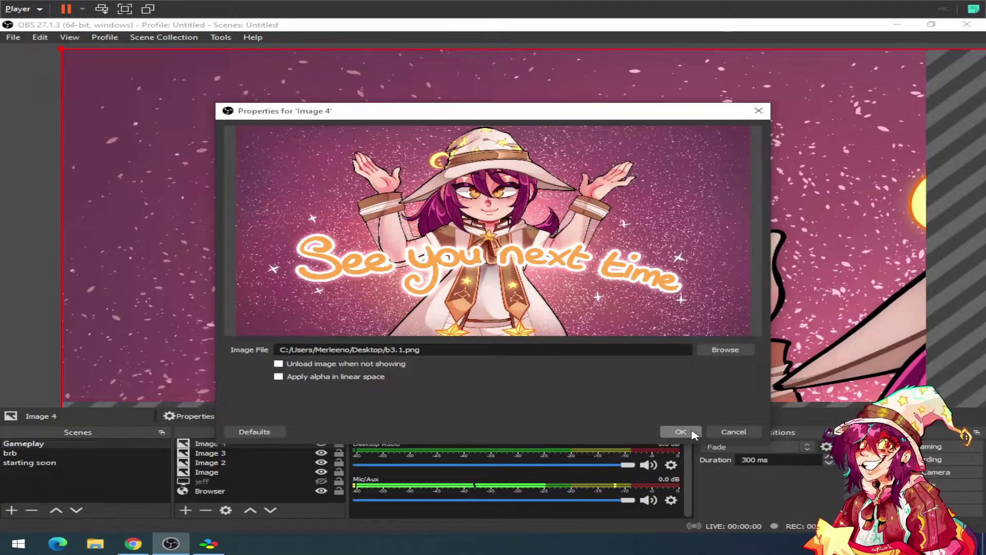
pyautogui.click(693, 432)
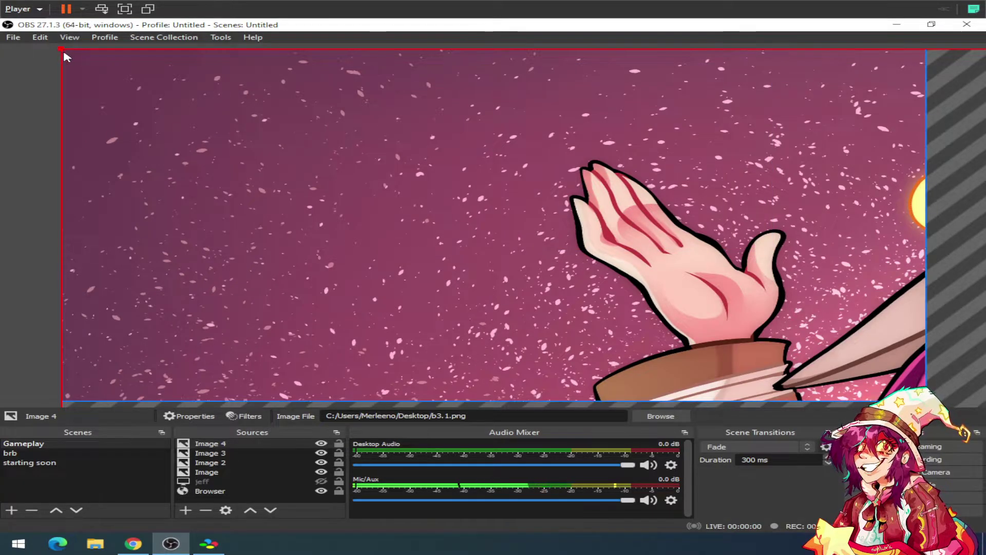
# - Scale down the oversized "See you next time" image, fit it to the screen and center it on the canvas
pyautogui.moveTo(60, 49); pyautogui.dragTo(31, 124)
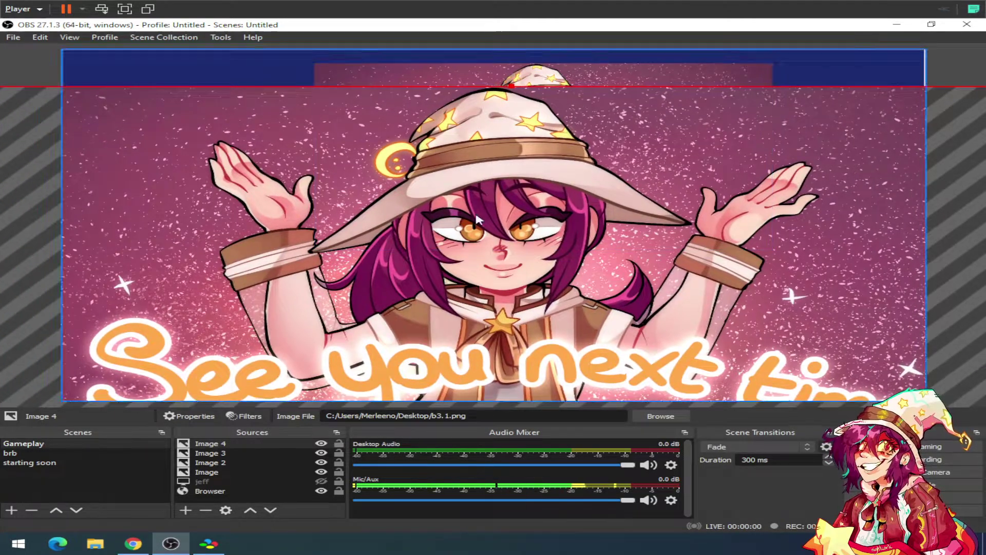
pyautogui.rightClick(434, 187)
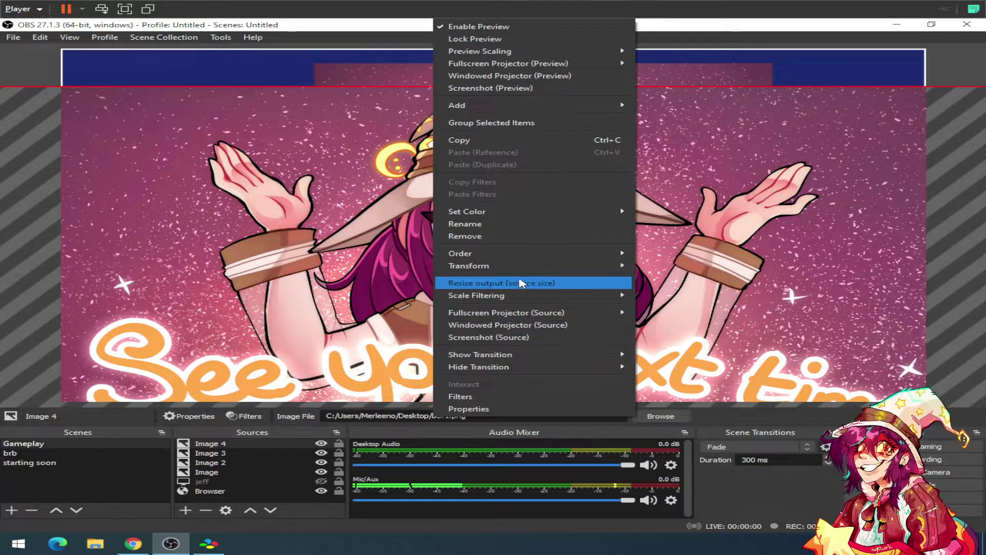
pyautogui.moveTo(500, 266)
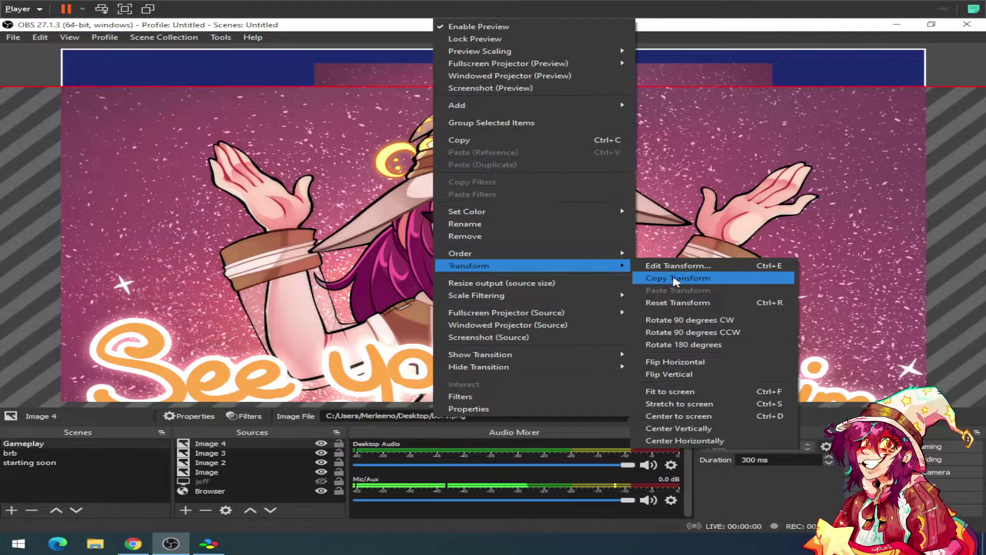
pyautogui.click(710, 396)
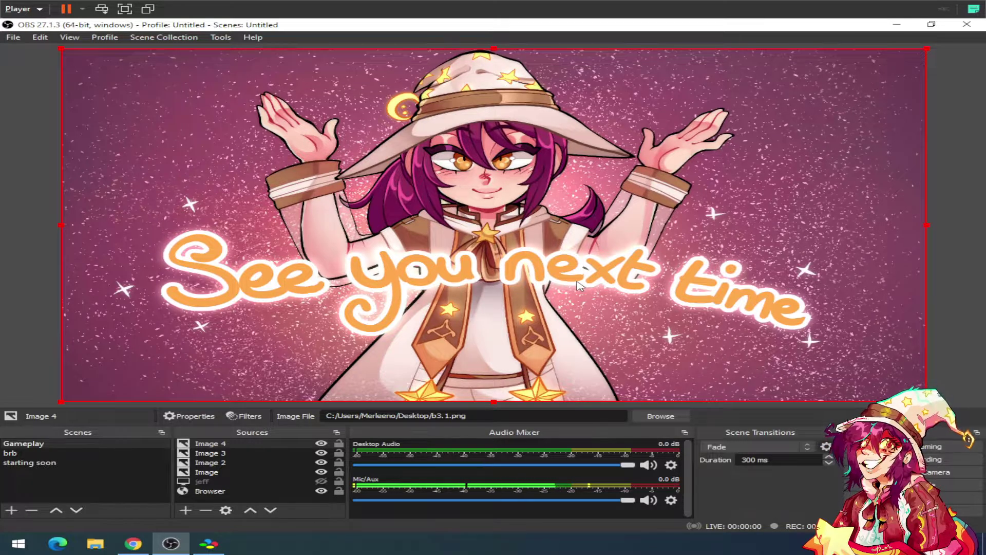
pyautogui.rightClick(342, 257)
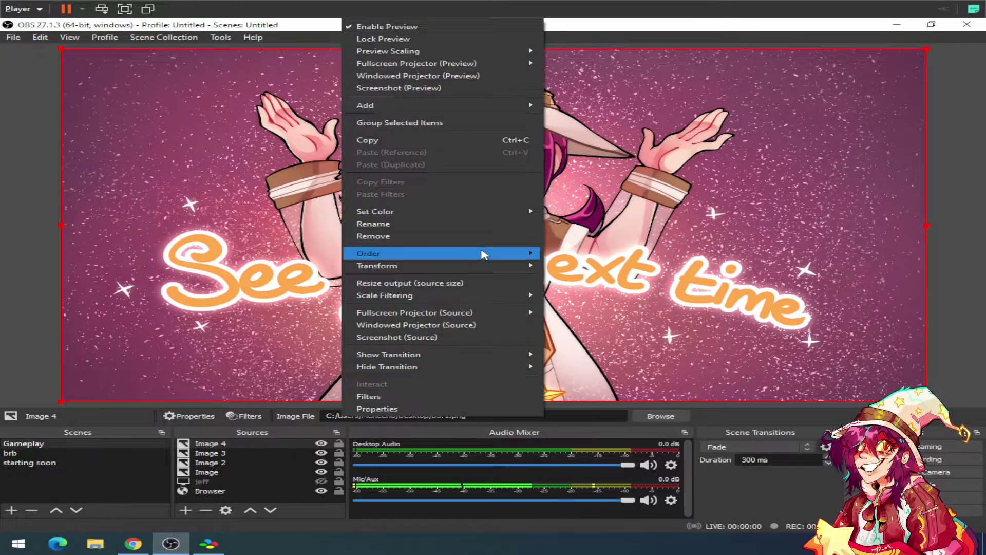
pyautogui.moveTo(483, 254)
pyautogui.moveTo(520, 268)
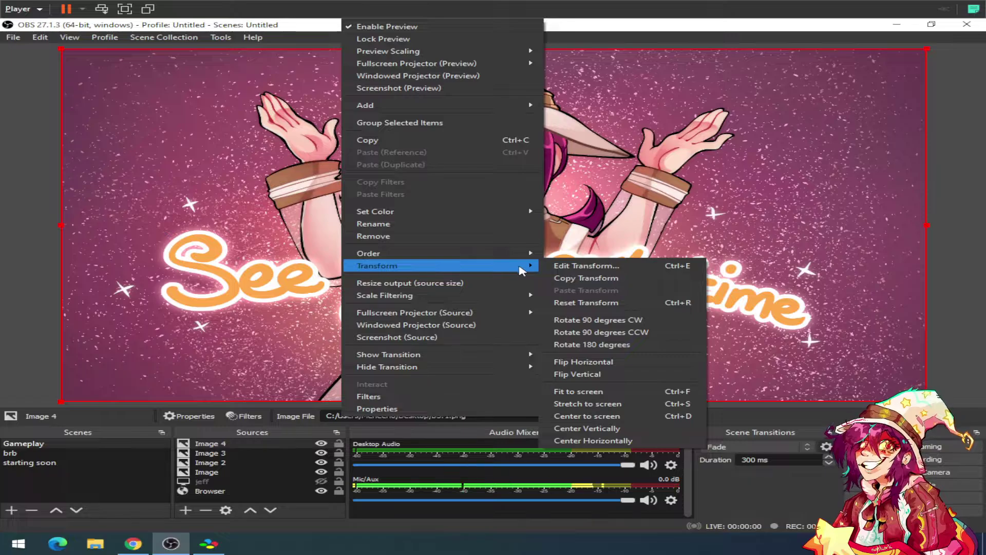
pyautogui.click(650, 420)
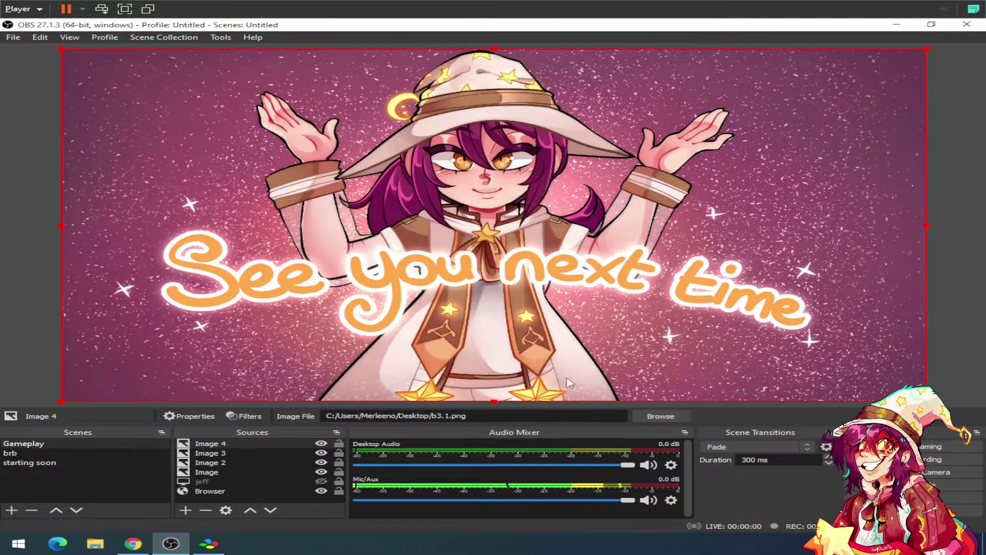
# - Shrink the "See you next time" image to a small overlay, move it to mid-canvas and center it with a transform
pyautogui.moveTo(61, 47); pyautogui.dragTo(507, 315)
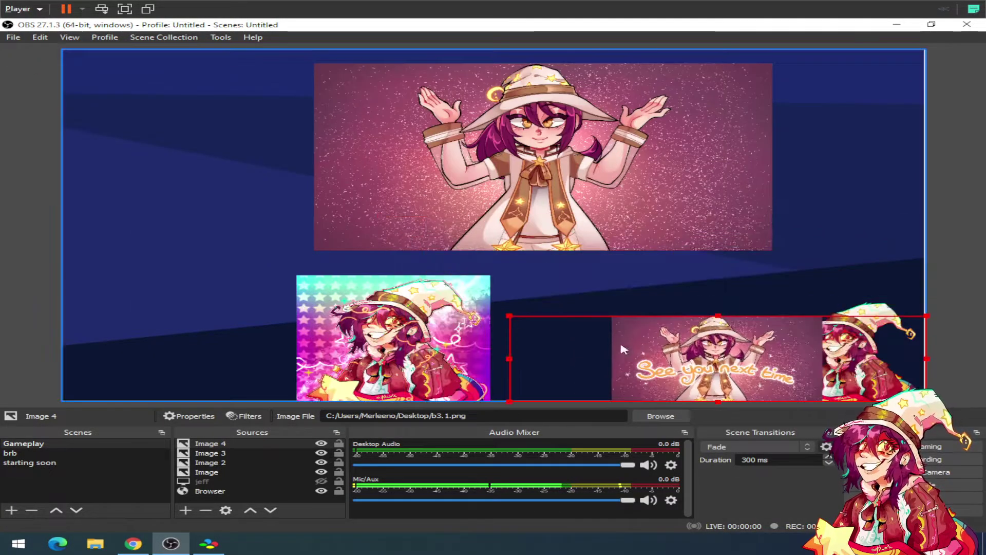
pyautogui.moveTo(666, 348); pyautogui.dragTo(445, 212)
pyautogui.rightClick(444, 213)
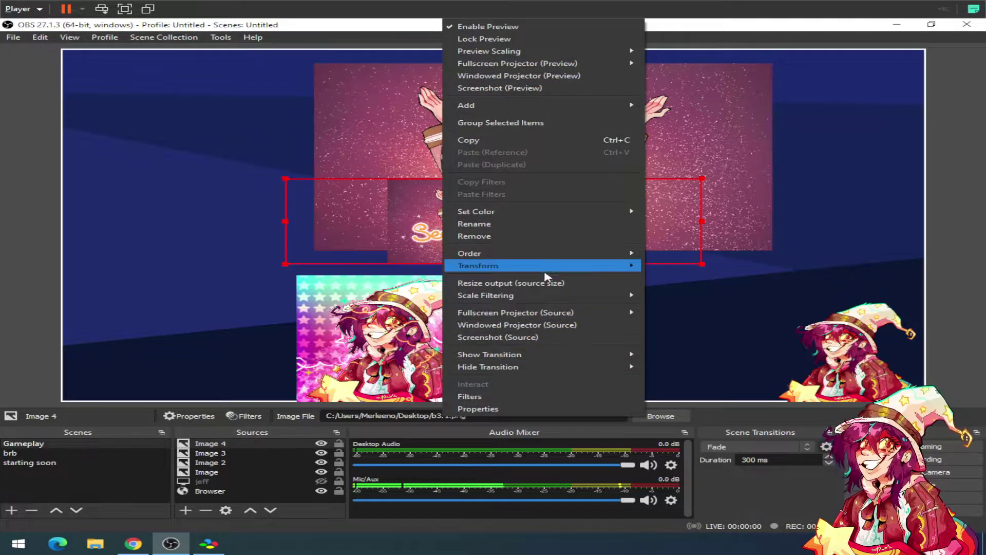
pyautogui.moveTo(534, 266)
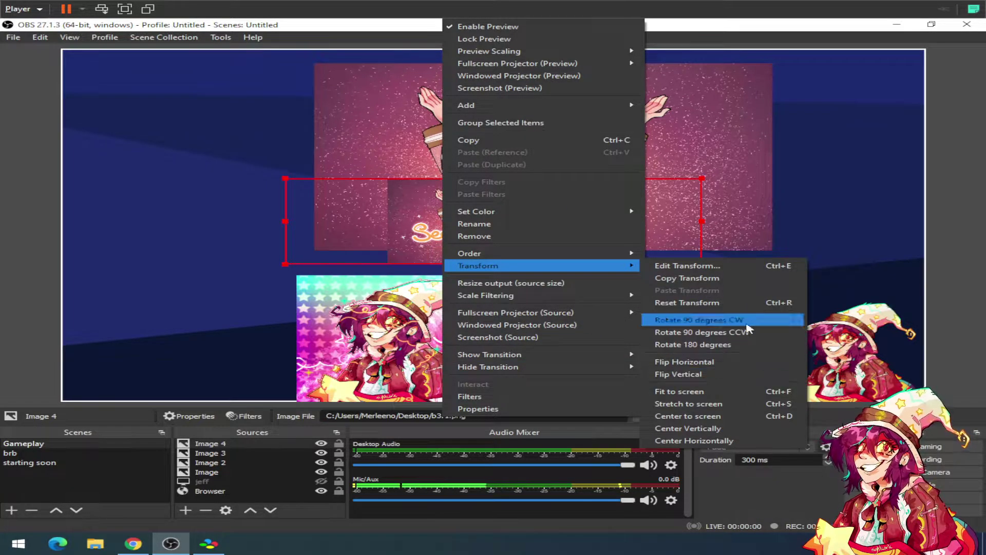
pyautogui.click(751, 424)
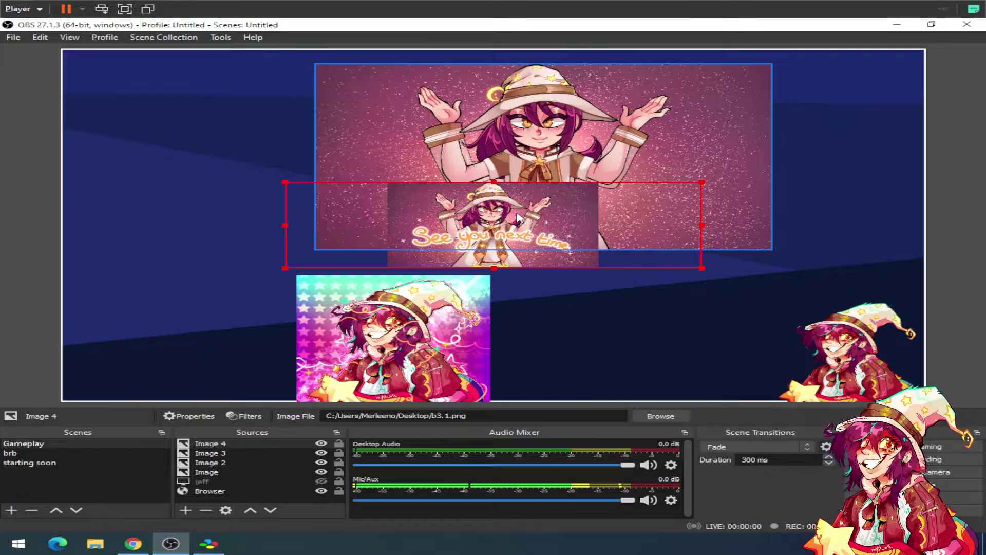
# - Enlarge the "See you next time" image and fit it to the whole screen again
pyautogui.moveTo(703, 269); pyautogui.dragTo(679, 340)
pyautogui.rightClick(491, 263)
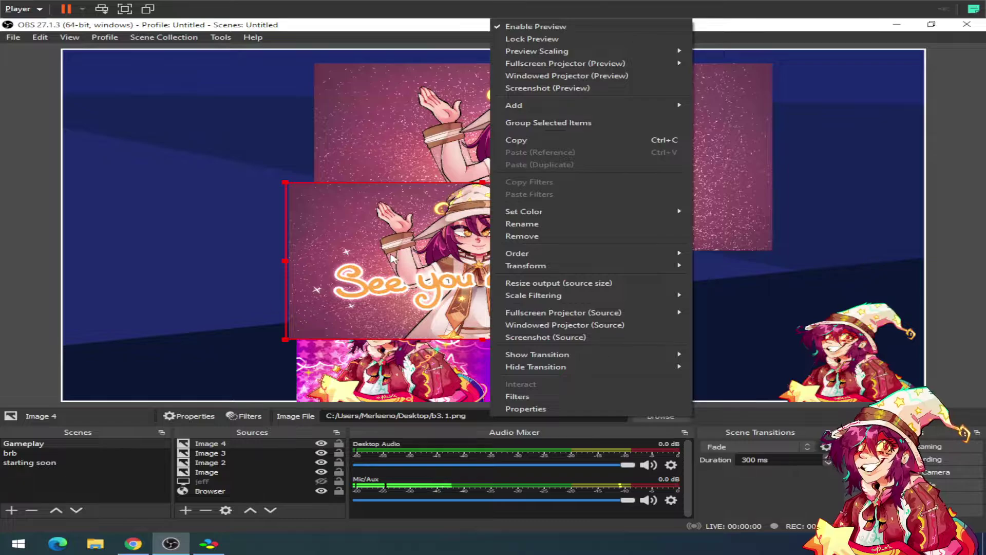
pyautogui.press('Escape')
pyautogui.hotkey('ctrl', 'f')
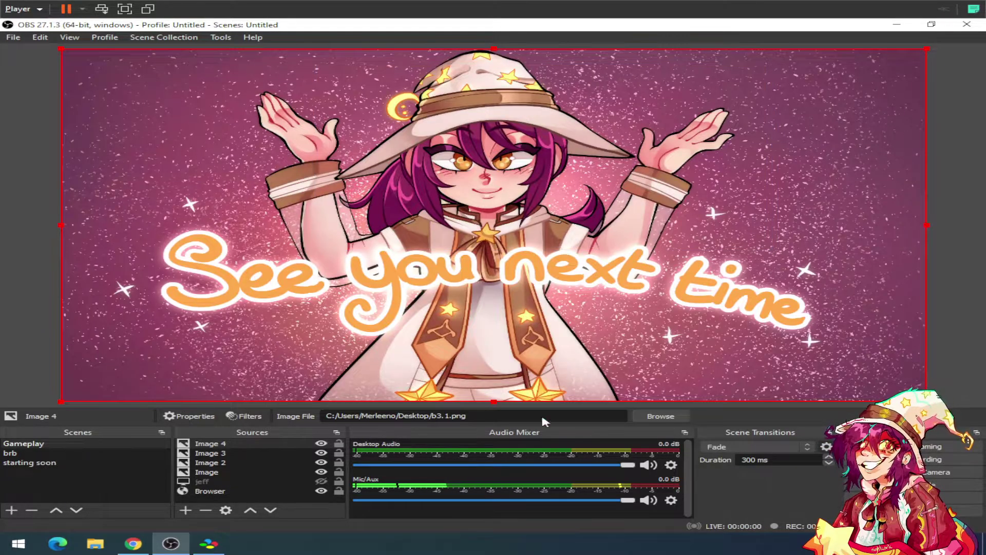
# - Shrink the "See you next time" image into the canvas's upper-right corner and deselect it
pyautogui.moveTo(62, 401); pyautogui.dragTo(547, 200)
pyautogui.rightClick(574, 201)
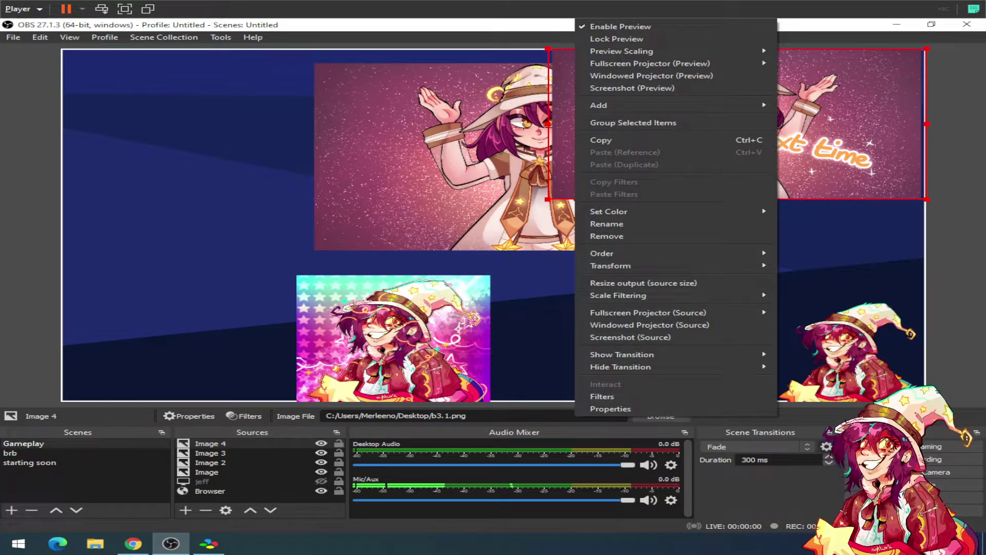
pyautogui.click(53, 334)
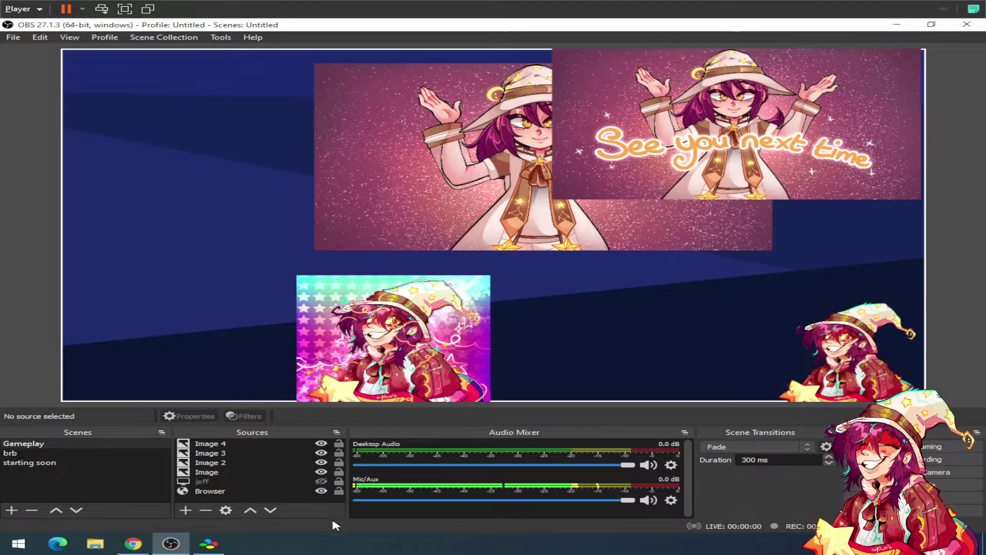
# - Place Image 4 directly below Image in the source order and move the Image 3 picture toward the canvas's left side
pyautogui.click(212, 452)
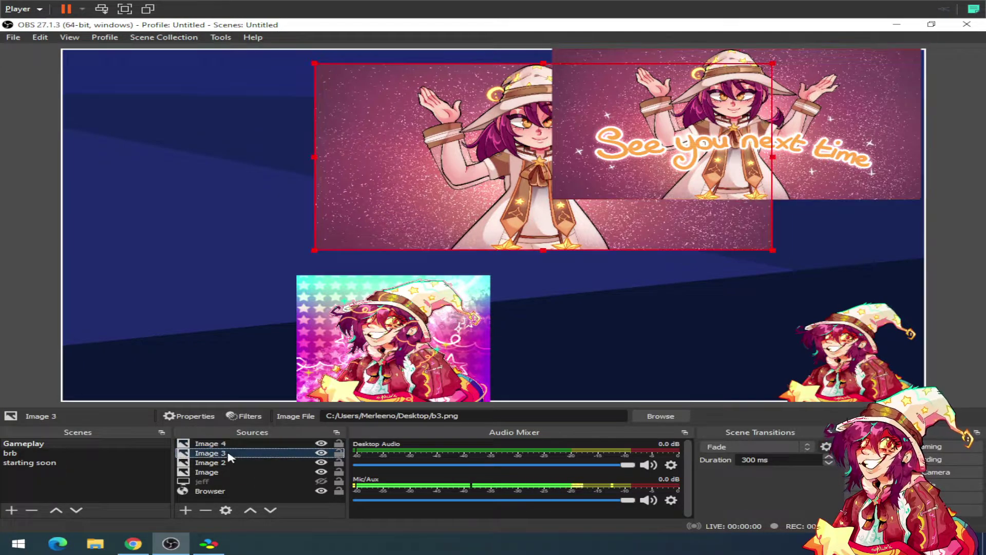
pyautogui.moveTo(226, 446); pyautogui.dragTo(252, 478)
pyautogui.click(454, 192)
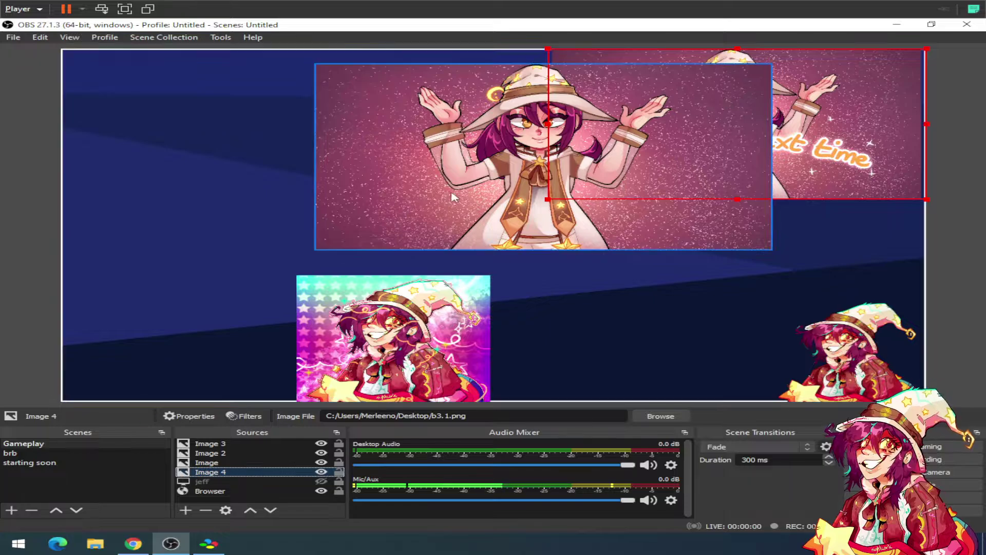
pyautogui.moveTo(454, 192); pyautogui.dragTo(229, 217)
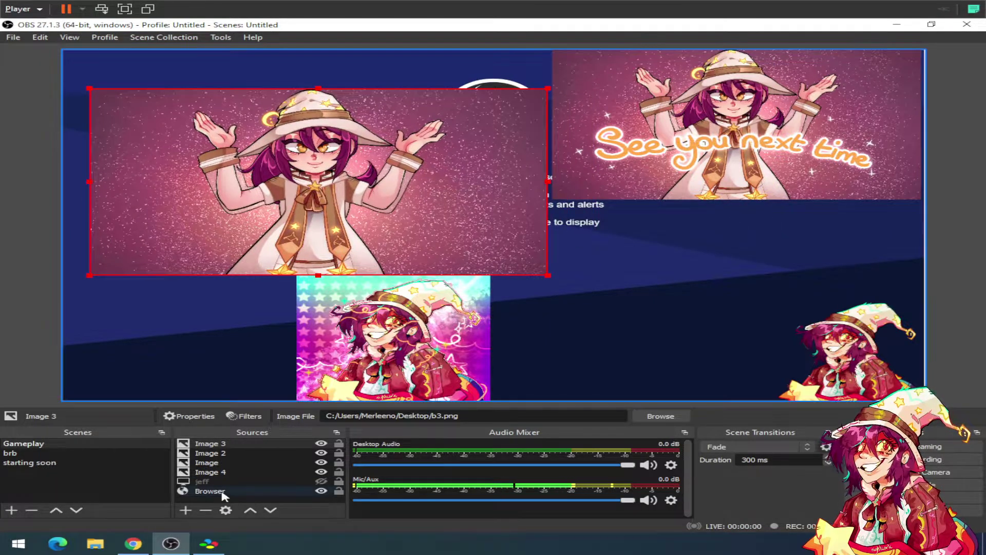
# - Shift the Browser source up and down through the source order one level at a time, finishing at the bottom
pyautogui.moveTo(226, 491)
pyautogui.mouseDown()
pyautogui.moveTo(248, 432)
pyautogui.moveTo(228, 445)
pyautogui.moveTo(228, 488)
pyautogui.mouseUp()
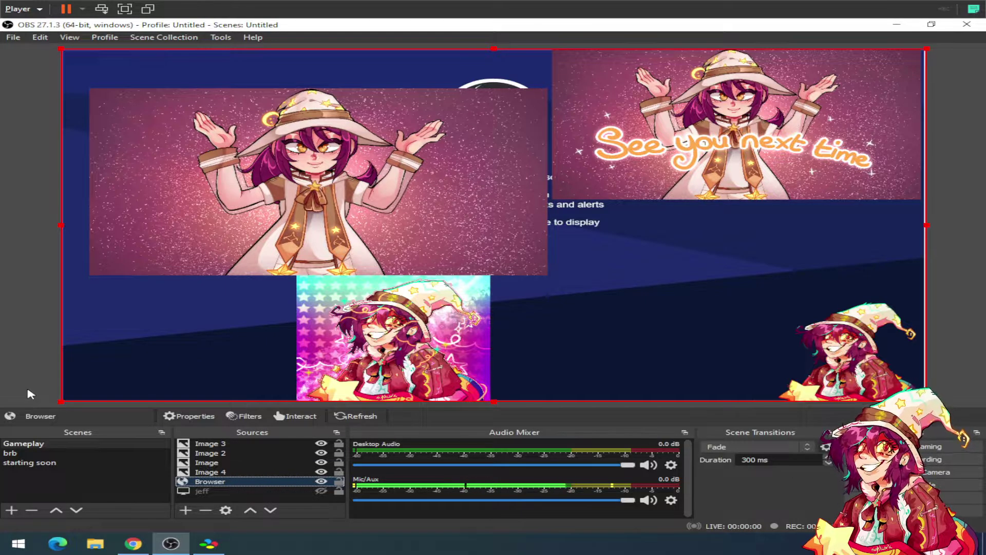
pyautogui.hotkey('ctrl', 'Up')
pyautogui.hotkey('ctrl', 'Up')
pyautogui.hotkey('ctrl', 'Up')
pyautogui.hotkey('ctrl', 'Up')
pyautogui.hotkey('ctrl', 'Down')
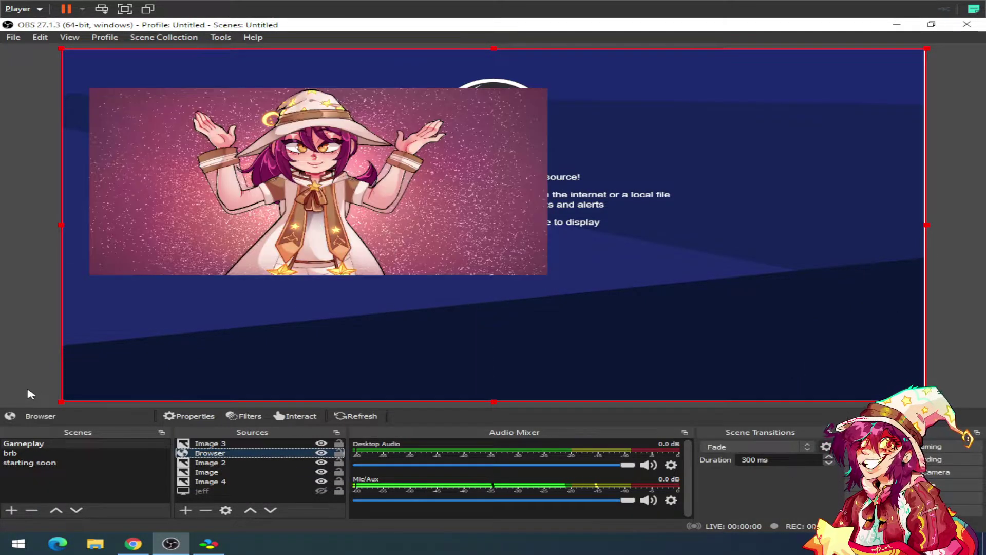
pyautogui.hotkey('ctrl', 'Down')
pyautogui.hotkey('ctrl', 'Down')
pyautogui.hotkey('ctrl', 'Down')
pyautogui.hotkey('ctrl', 'Down')
pyautogui.hotkey('ctrl', 'Up')
pyautogui.hotkey('ctrl', 'Up')
pyautogui.hotkey('ctrl', 'Up')
pyautogui.hotkey('ctrl', 'Up')
pyautogui.hotkey('ctrl', 'Up')
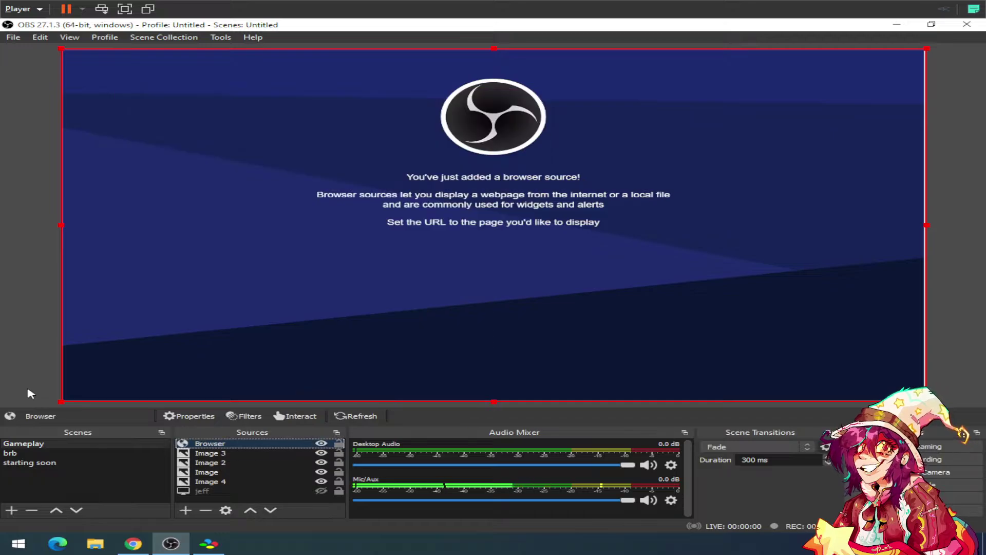
pyautogui.hotkey('ctrl', 'Down')
pyautogui.hotkey('ctrl', 'Down')
pyautogui.hotkey('ctrl', 'Down')
pyautogui.hotkey('ctrl', 'Down')
pyautogui.hotkey('ctrl', 'Up')
pyautogui.hotkey('ctrl', 'Up')
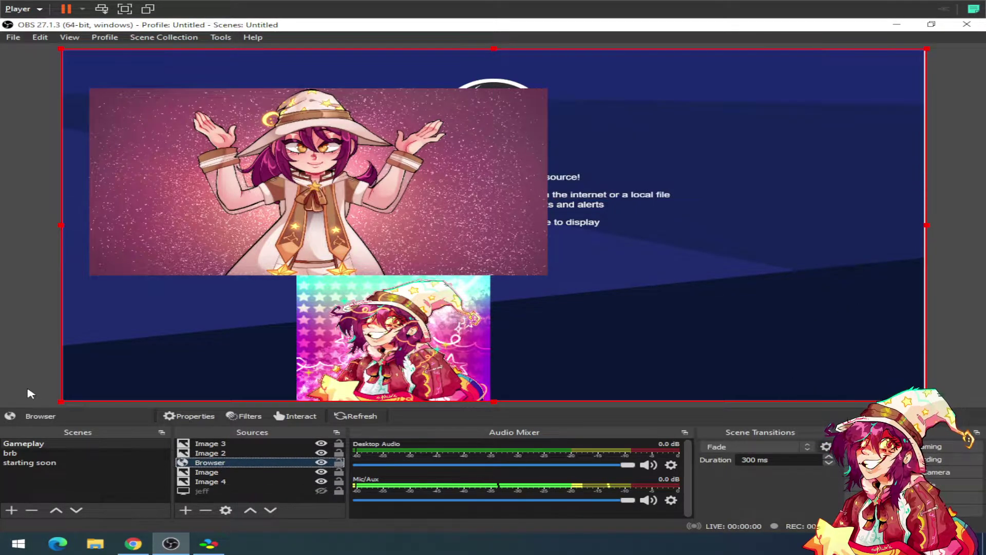
pyautogui.hotkey('ctrl', 'Up')
pyautogui.hotkey('ctrl', 'Up')
pyautogui.hotkey('ctrl', 'Down')
pyautogui.hotkey('ctrl', 'Down')
pyautogui.hotkey('ctrl', 'Down')
pyautogui.hotkey('ctrl', 'Down')
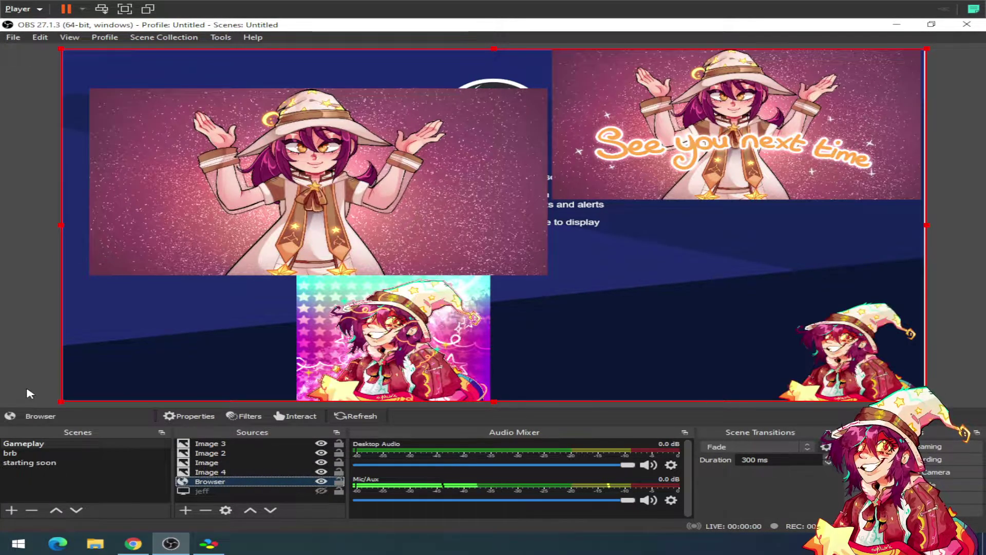
pyautogui.hotkey('ctrl', 'Down')
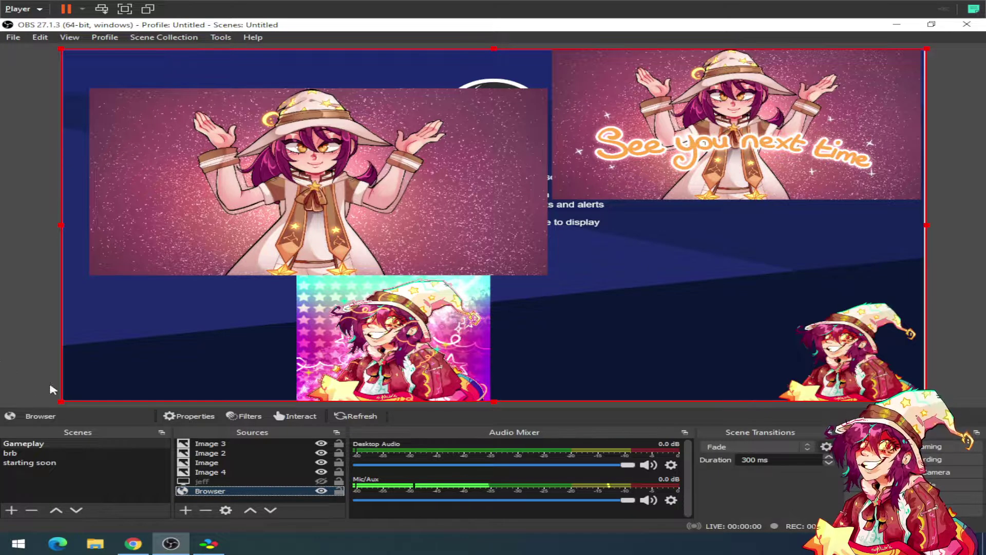
# - Send the Browser source straight to the top of the source order and straight back to the bottom
pyautogui.rightClick(217, 493)
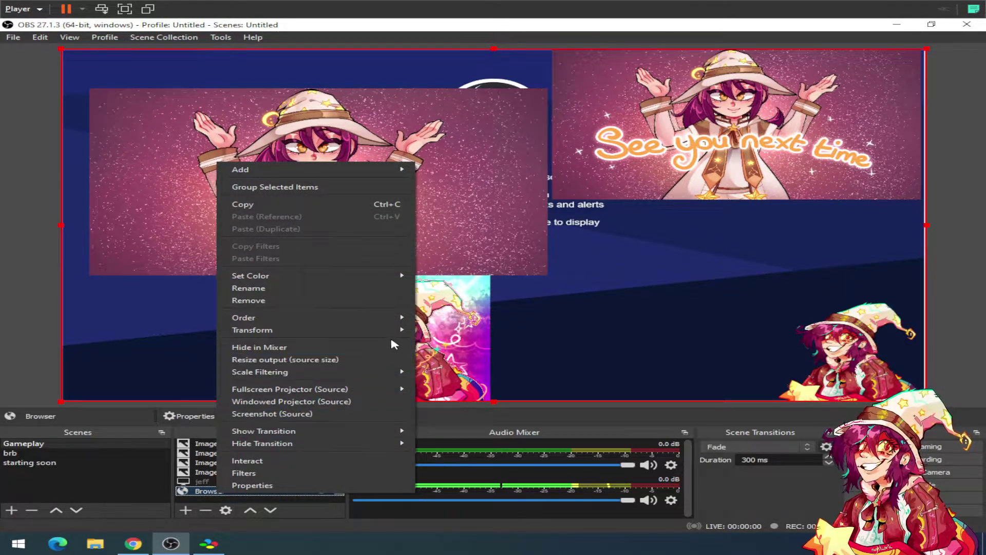
pyautogui.moveTo(356, 322)
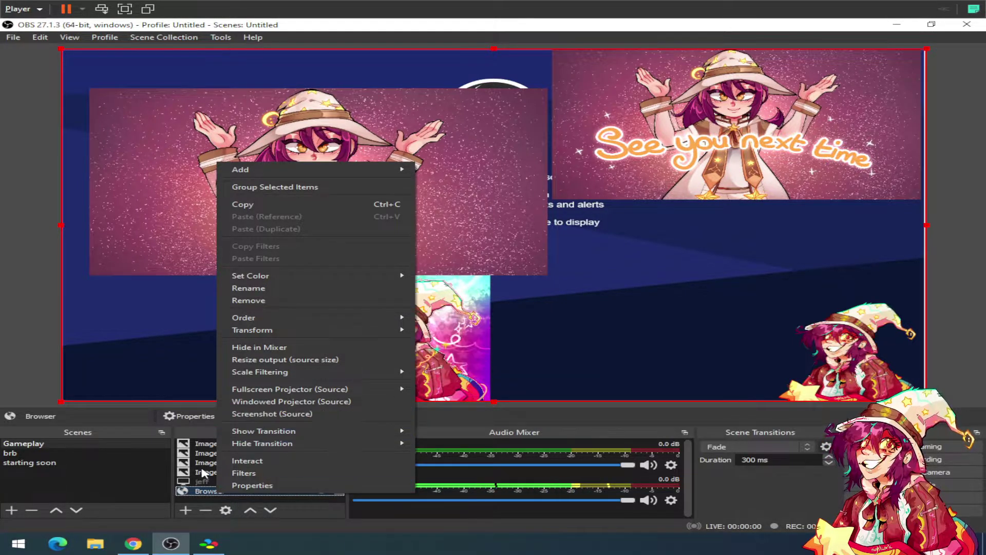
pyautogui.click(211, 491)
pyautogui.hotkey('ctrl', 'Home')
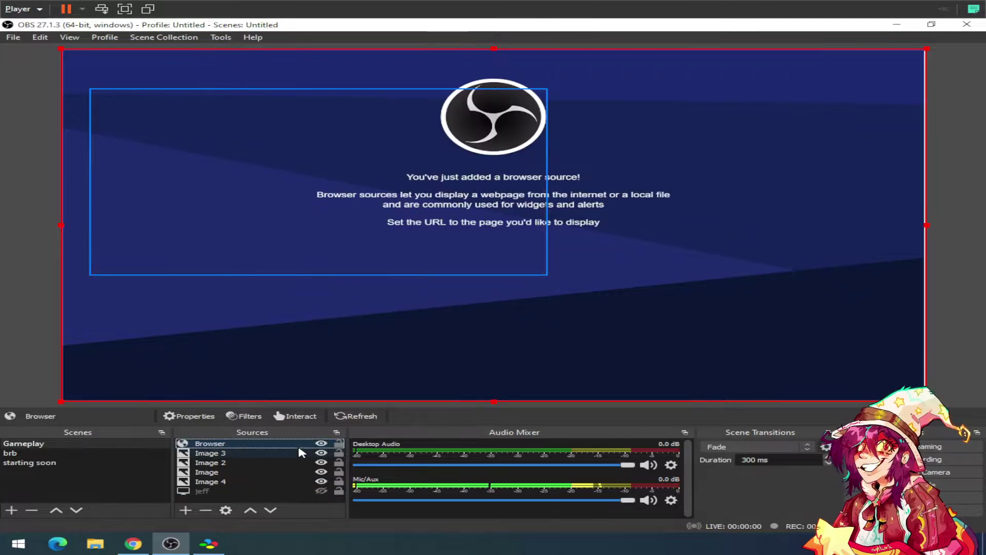
pyautogui.hotkey('ctrl', 'End')
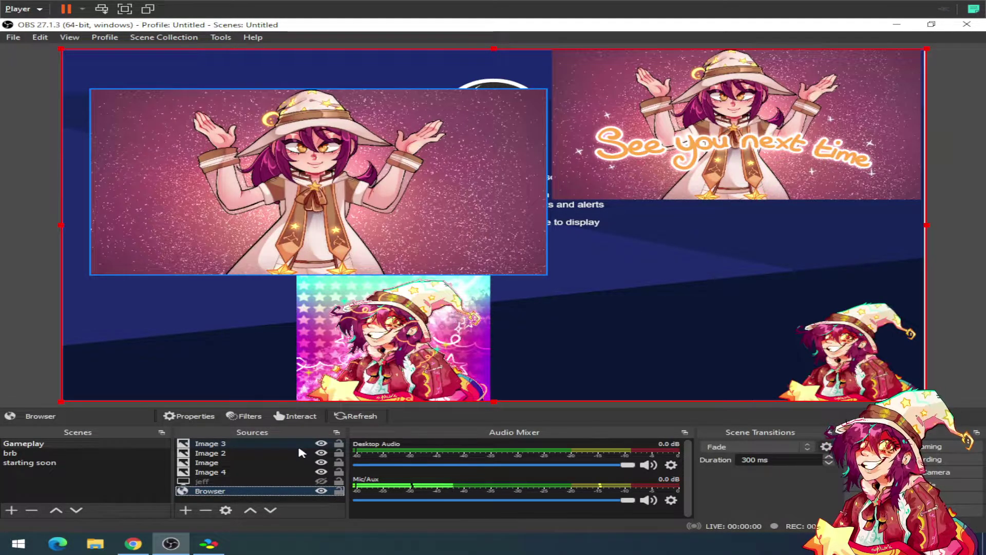
# - Select every source from Browser up to Image 3 together and try moving them as one on the canvas
pyautogui.click(43, 362)
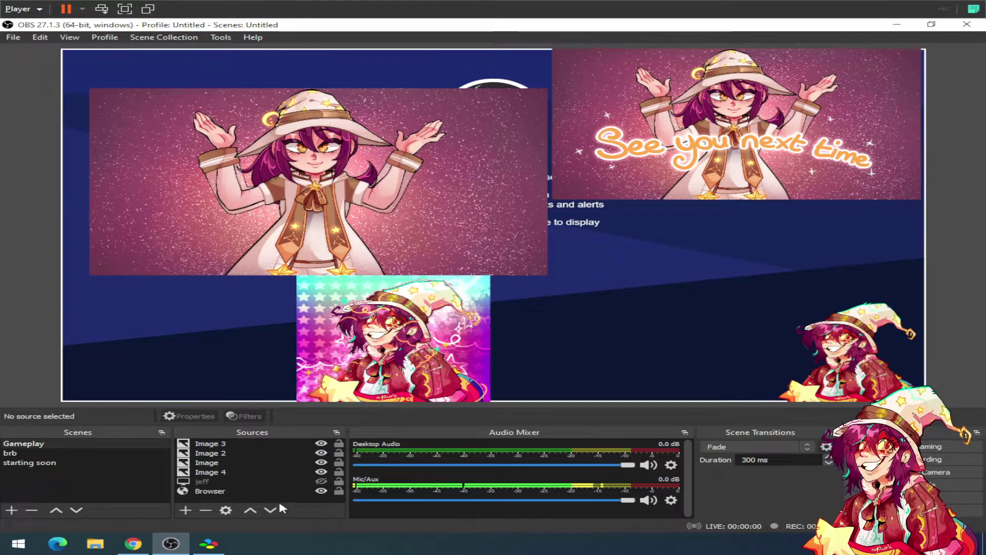
pyautogui.click(267, 491)
pyautogui.keyDown('shift'); pyautogui.click(220, 446); pyautogui.keyUp('shift')
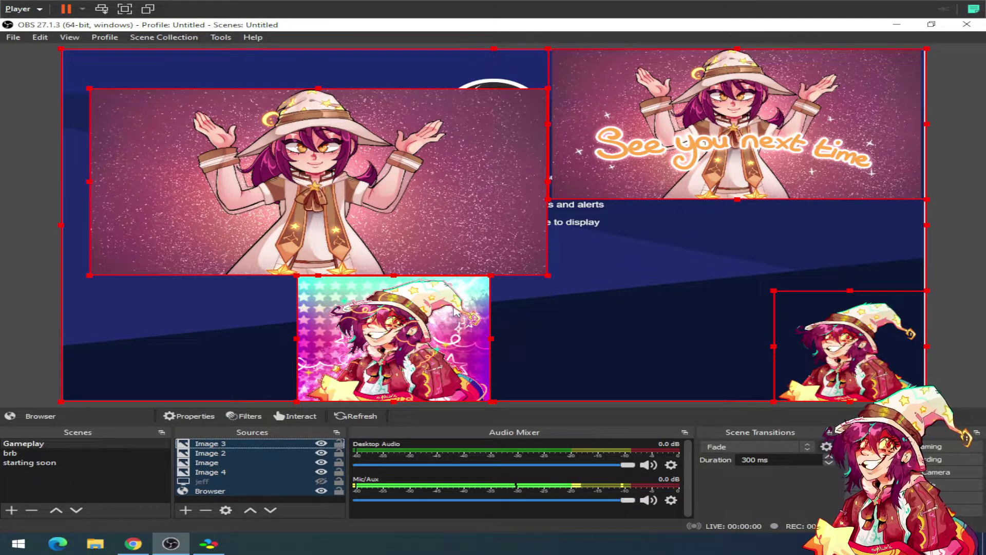
pyautogui.moveTo(408, 221)
pyautogui.mouseDown()
pyautogui.moveTo(429, 191)
pyautogui.moveTo(335, 213)
pyautogui.moveTo(403, 198)
pyautogui.moveTo(366, 204)
pyautogui.moveTo(418, 154)
pyautogui.moveTo(411, 225)
pyautogui.moveTo(447, 215)
pyautogui.moveTo(425, 208)
pyautogui.moveTo(427, 220)
pyautogui.mouseUp()
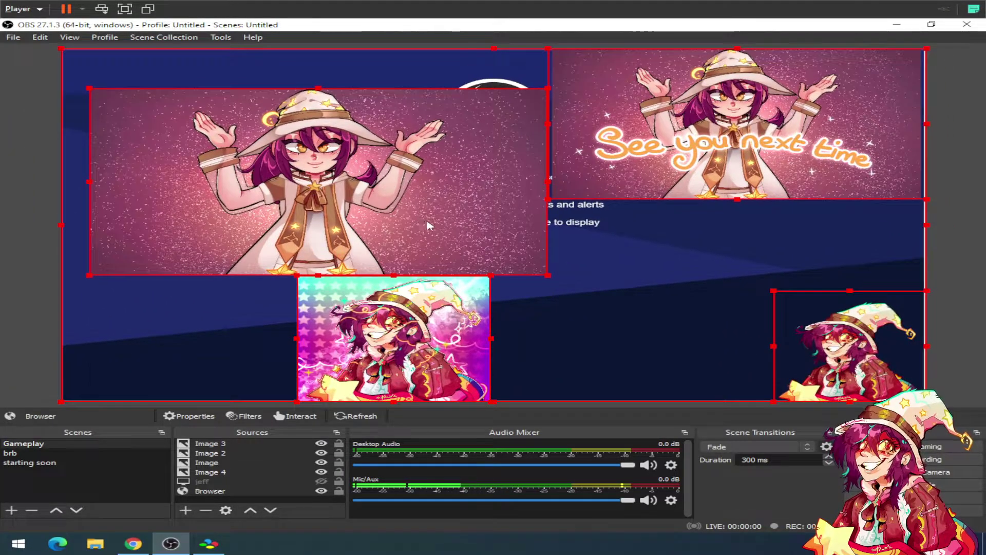
pyautogui.rightClick(206, 444)
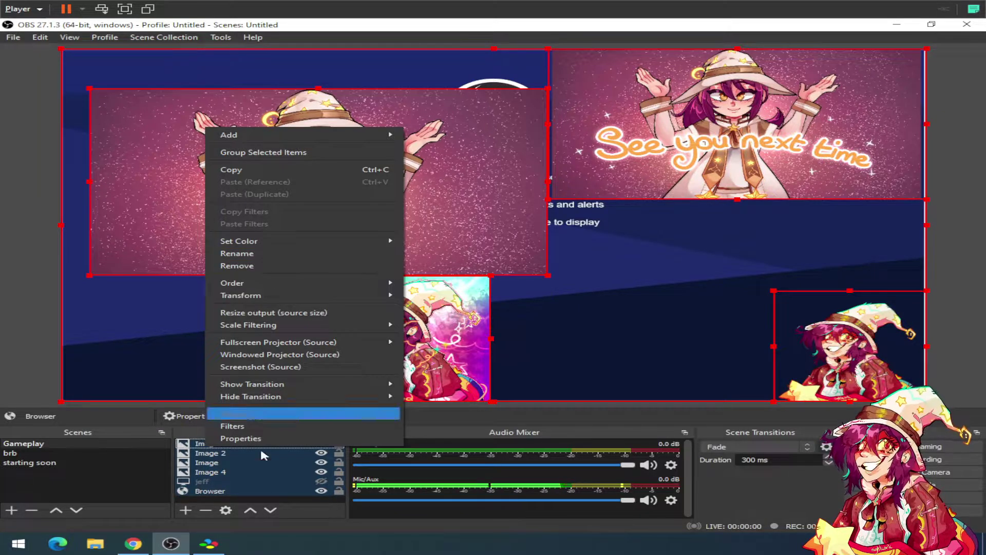
pyautogui.click(262, 489)
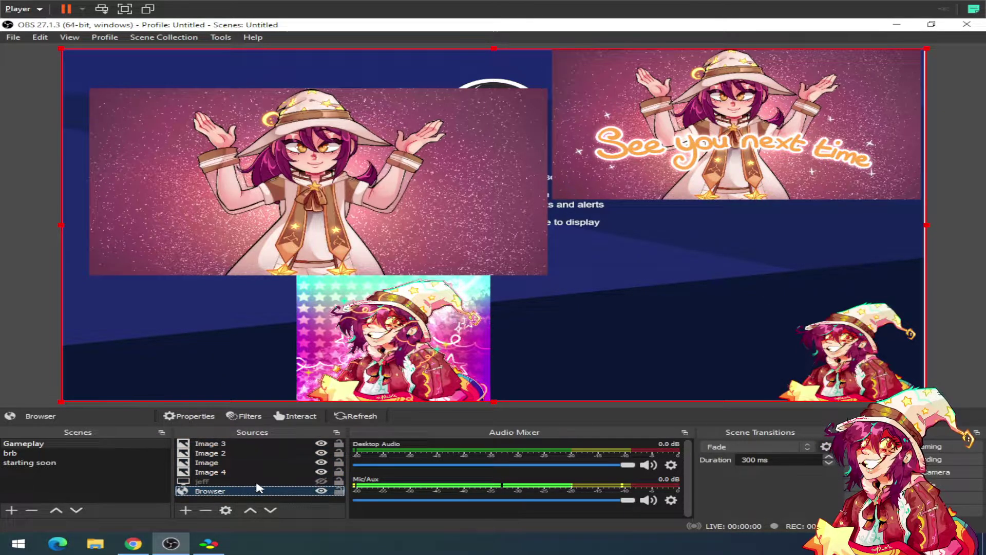
# - Remove the Image 3 source from the Gameplay scene and confirm its removal
pyautogui.click(237, 443)
pyautogui.press('Delete')
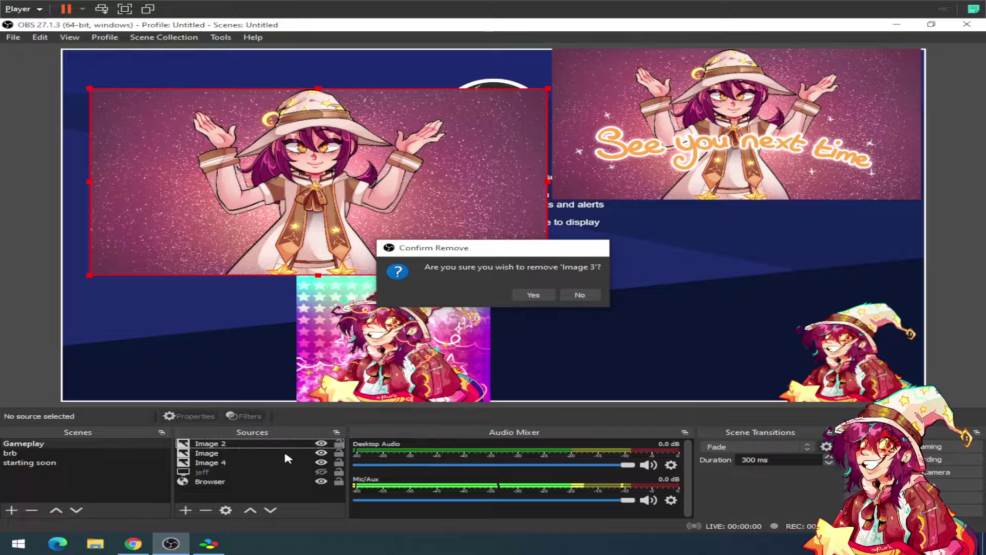
pyautogui.press('Return')
# - Remove all remaining sources, from Image 2 down to Browser, from the Gameplay scene in one go
pyautogui.click(255, 444)
pyautogui.keyDown('shift'); pyautogui.click(235, 480); pyautogui.keyUp('shift')
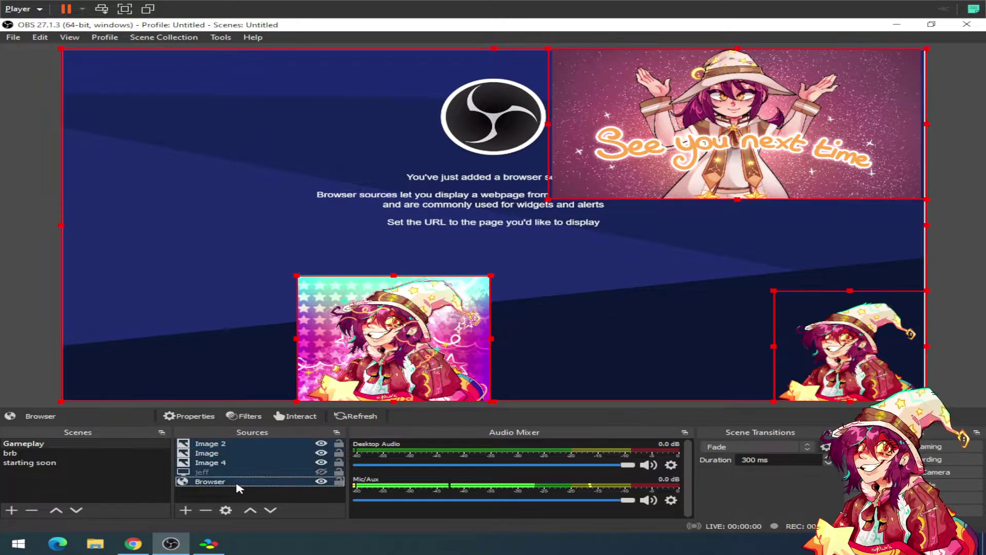
pyautogui.rightClick(235, 480)
pyautogui.click(278, 238)
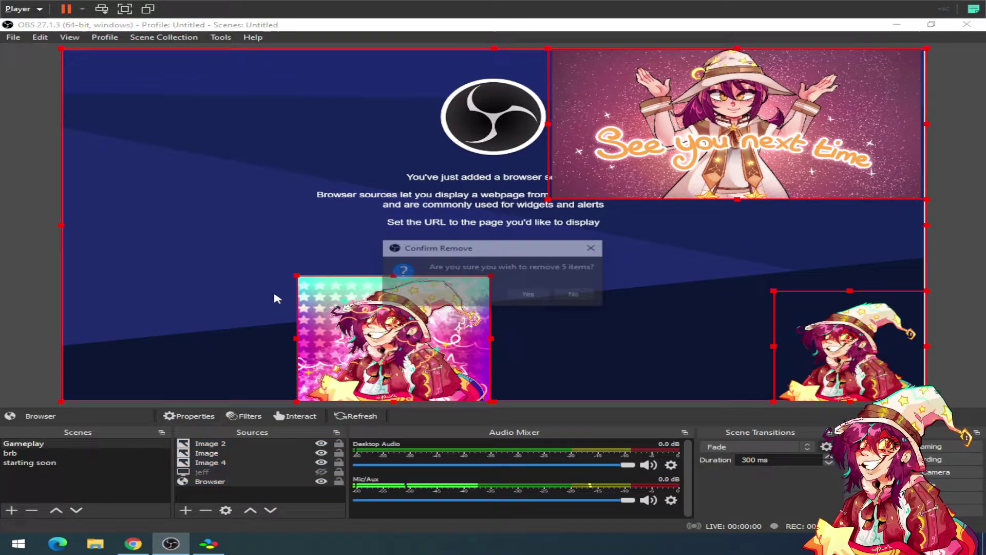
pyautogui.click(529, 295)
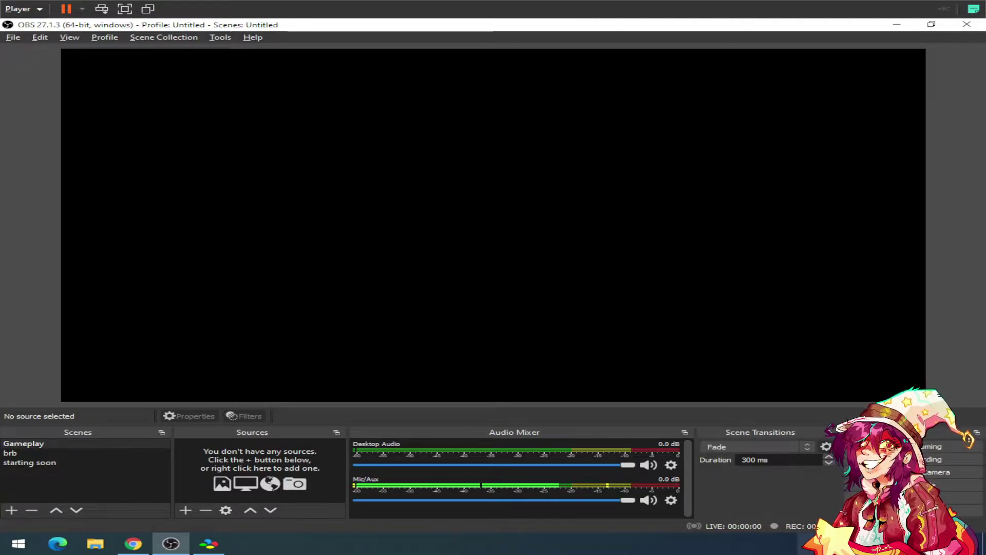
# - View the Windows Volume Mixer for the High Definition Audio speakers and close it
pyautogui.rightClick(785, 544)
pyautogui.click(821, 473)
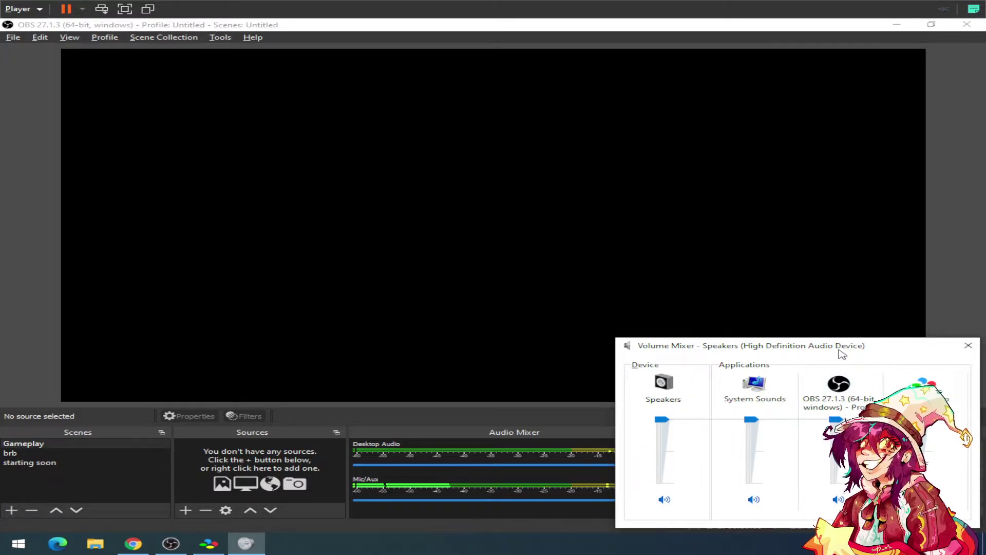
pyautogui.click(966, 349)
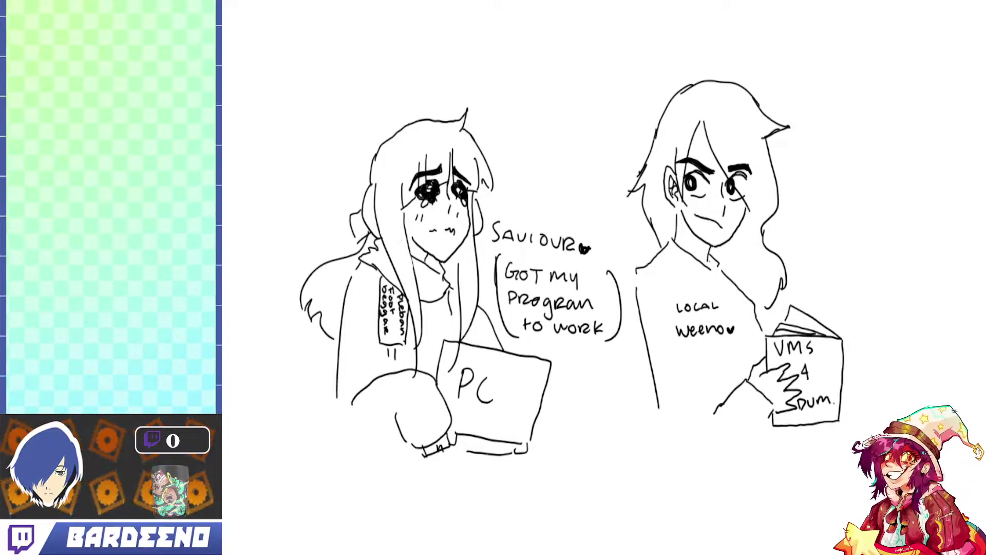
# - On the host desktop, examine the application levels in the Volume Mixer for the LucidSound speakers, enlarging its window
pyautogui.click(479, 484)
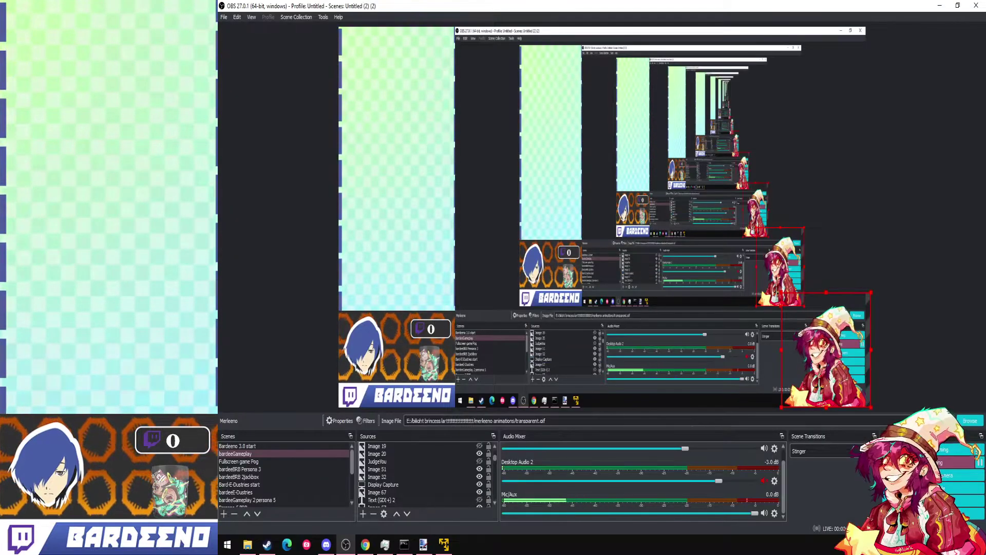
pyautogui.rightClick(922, 545)
pyautogui.click(945, 484)
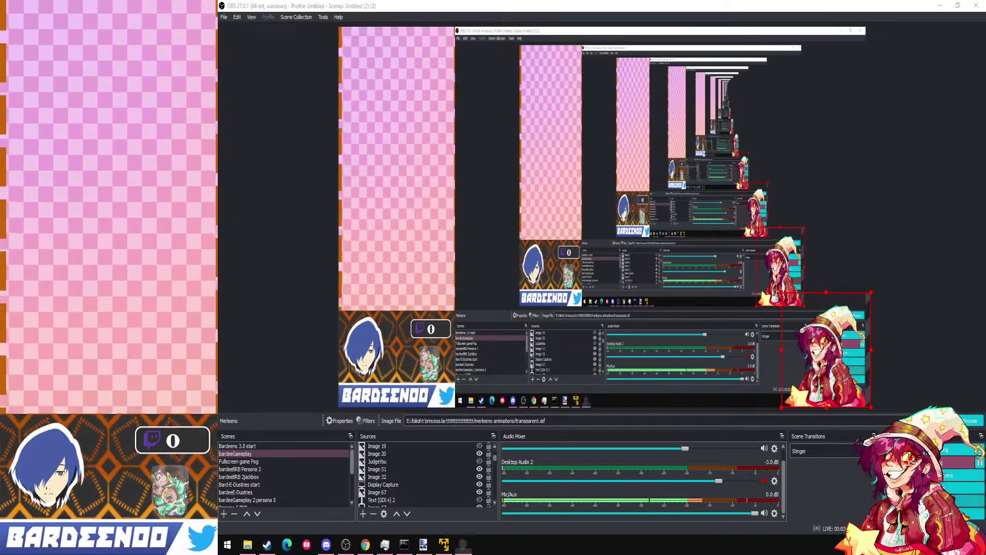
pyautogui.moveTo(907, 517); pyautogui.dragTo(955, 517)
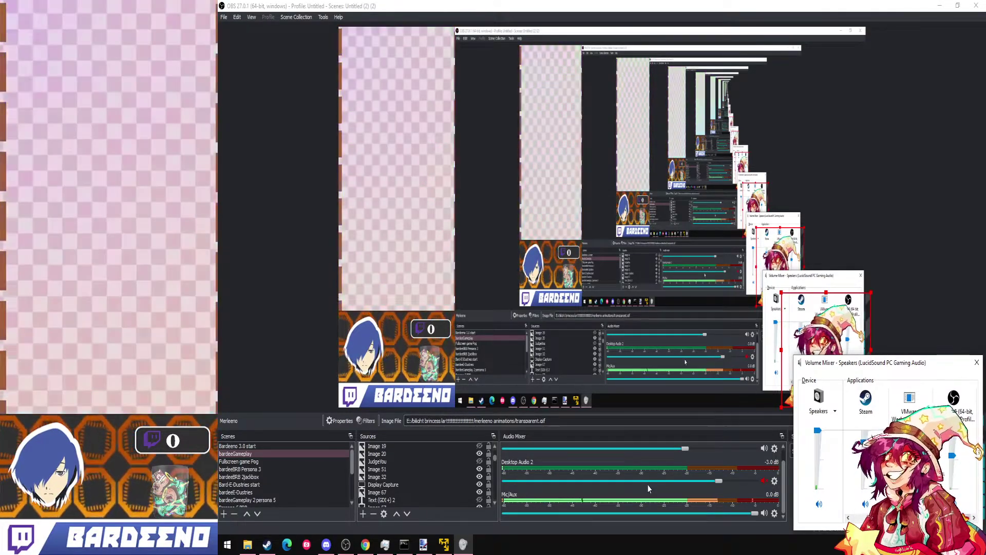
pyautogui.click(785, 479)
pyautogui.scroll(1, 785, 481)
pyautogui.scroll(-1, 786, 485)
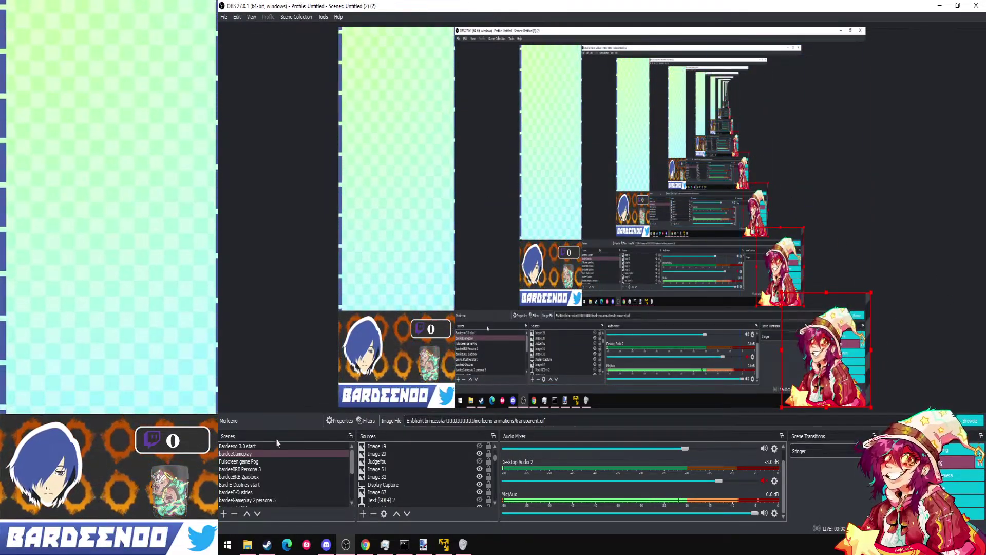
pyautogui.click(264, 462)
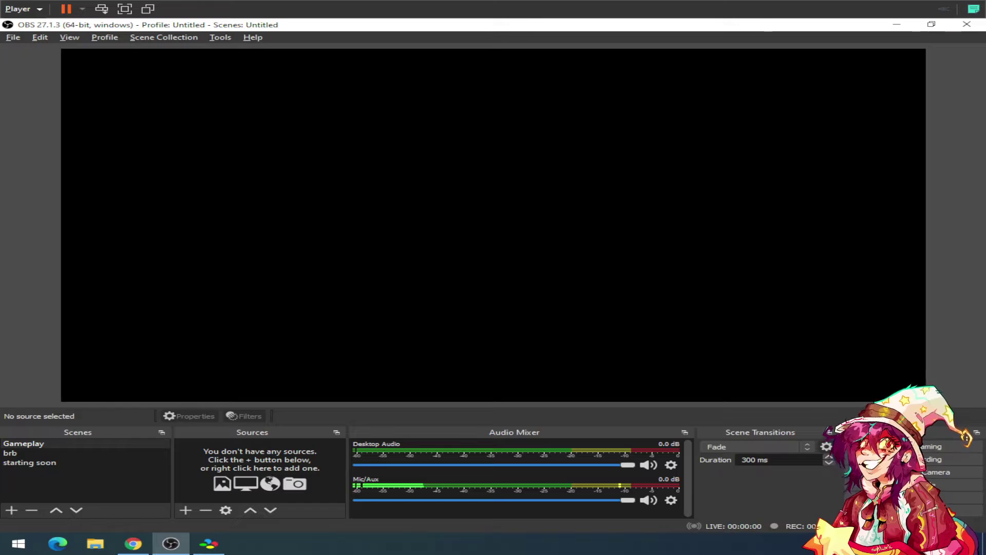
# - Back in the virtual machine, check the Volume Mixer's per-application levels once more and close it
pyautogui.rightClick(873, 544)
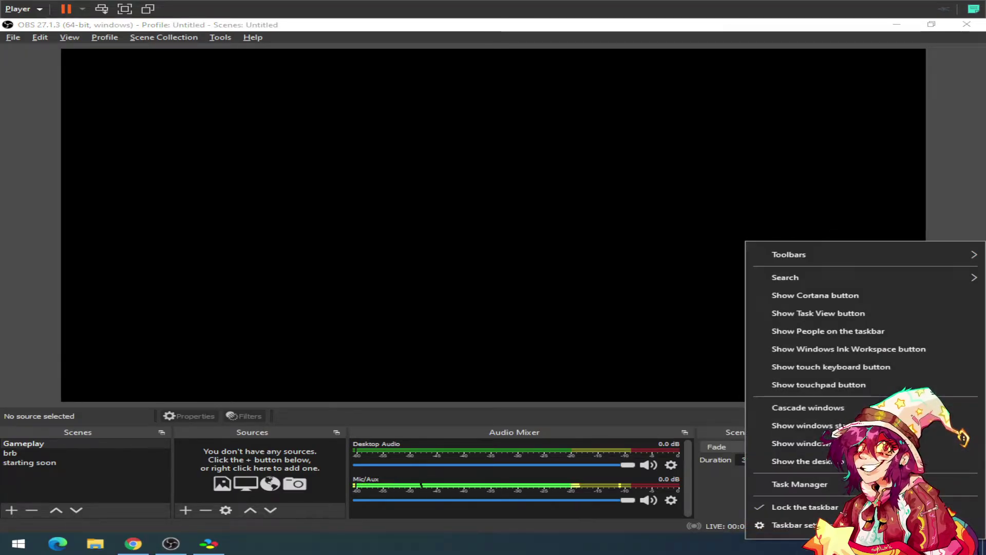
pyautogui.rightClick(801, 543)
pyautogui.click(817, 457)
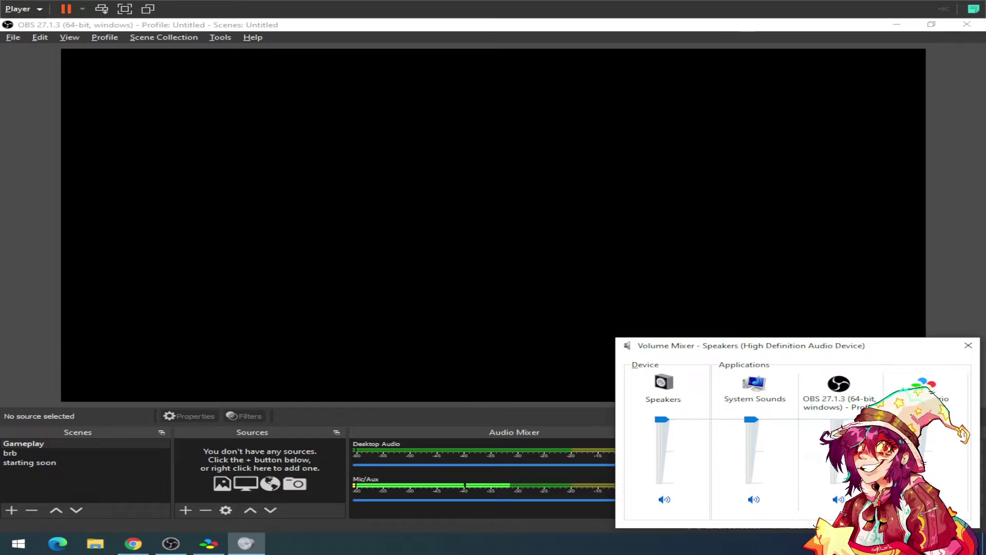
pyautogui.click(968, 346)
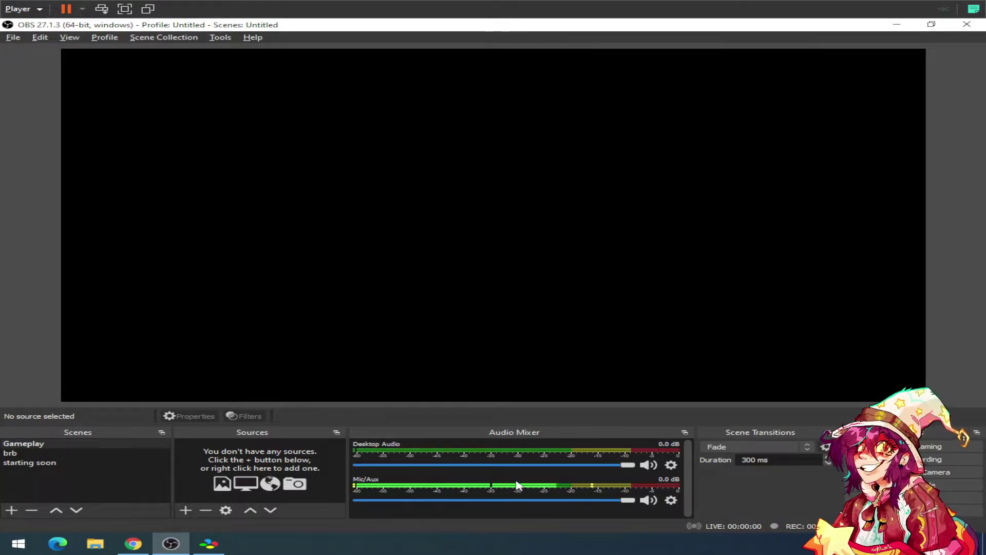
# - Add a Noise Gate filter with its default name to the Mic/Aux audio channel
pyautogui.click(671, 500)
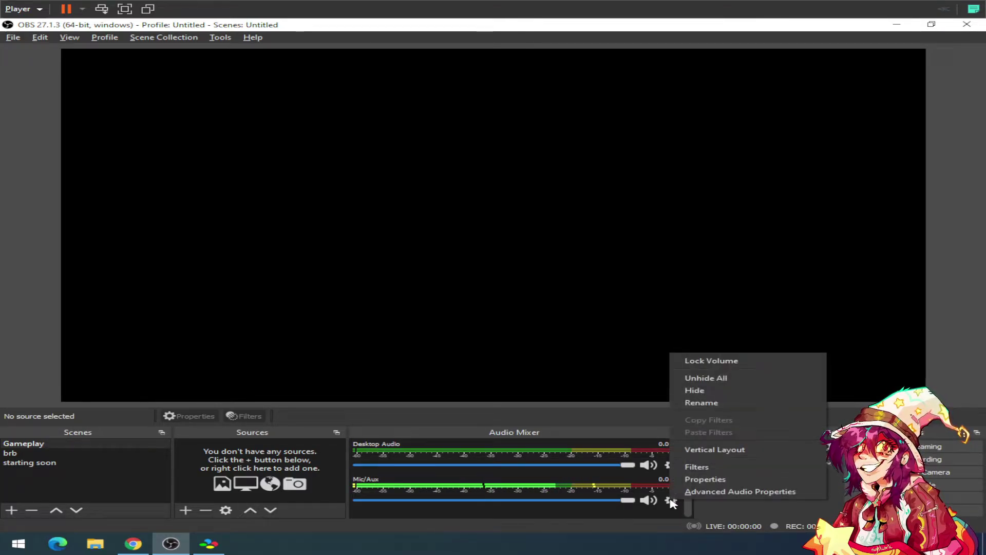
pyautogui.click(721, 468)
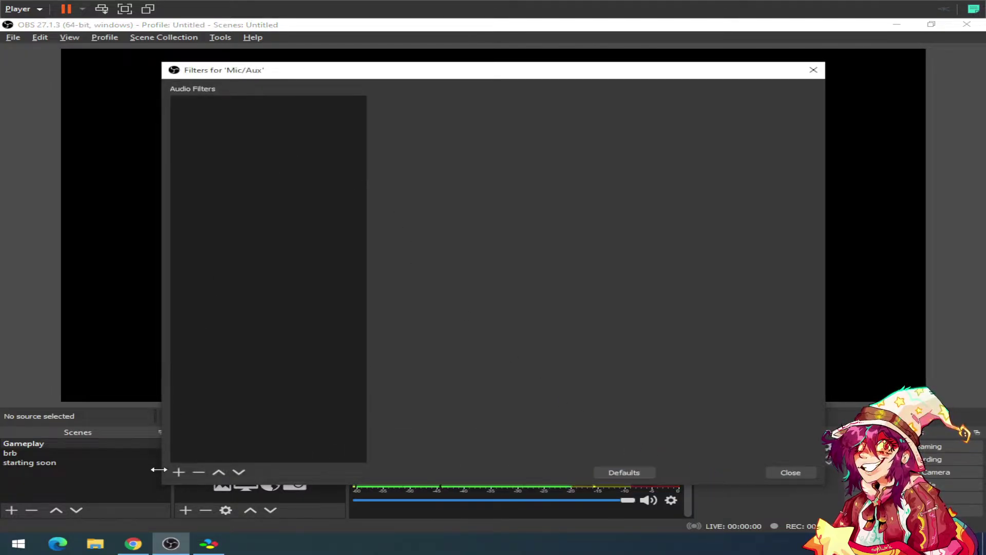
pyautogui.click(179, 472)
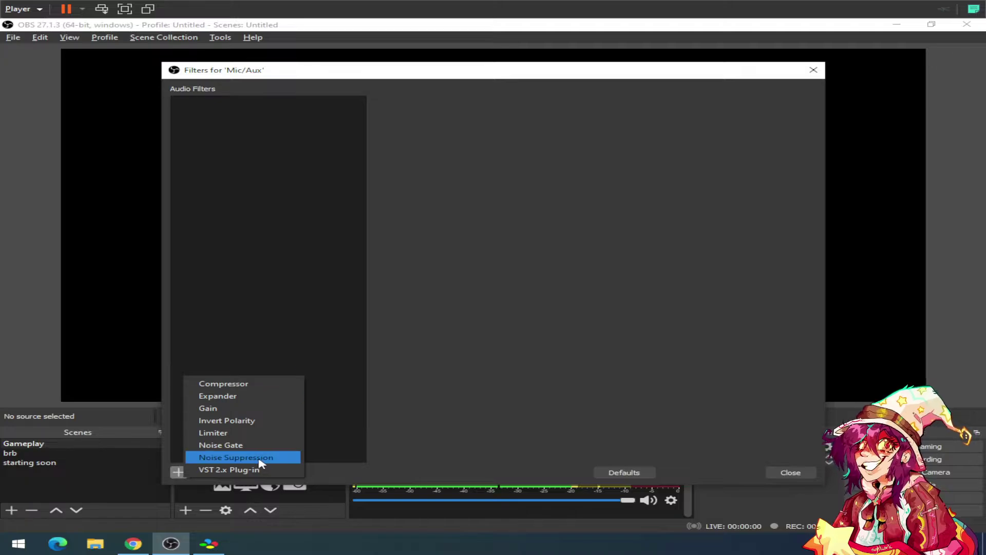
pyautogui.click(245, 446)
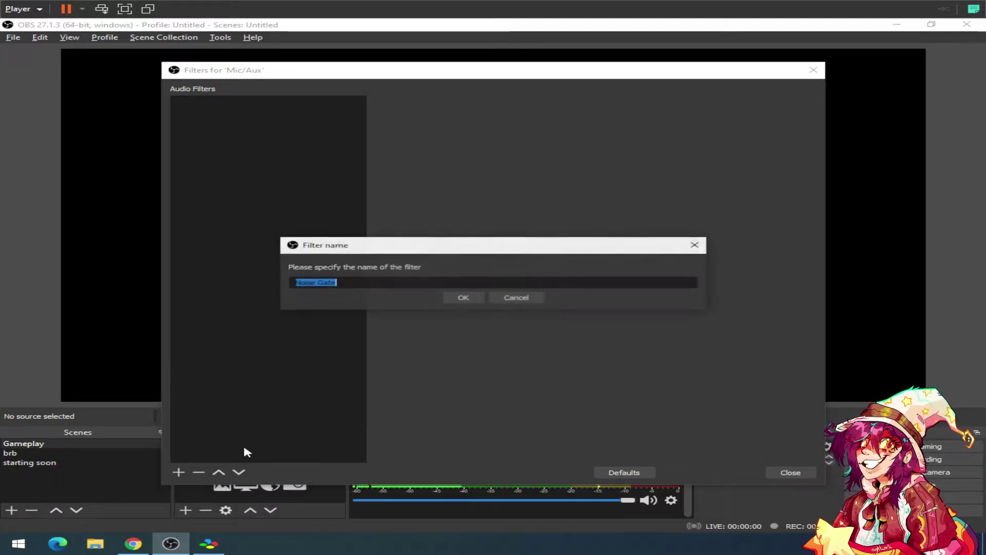
pyautogui.click(462, 298)
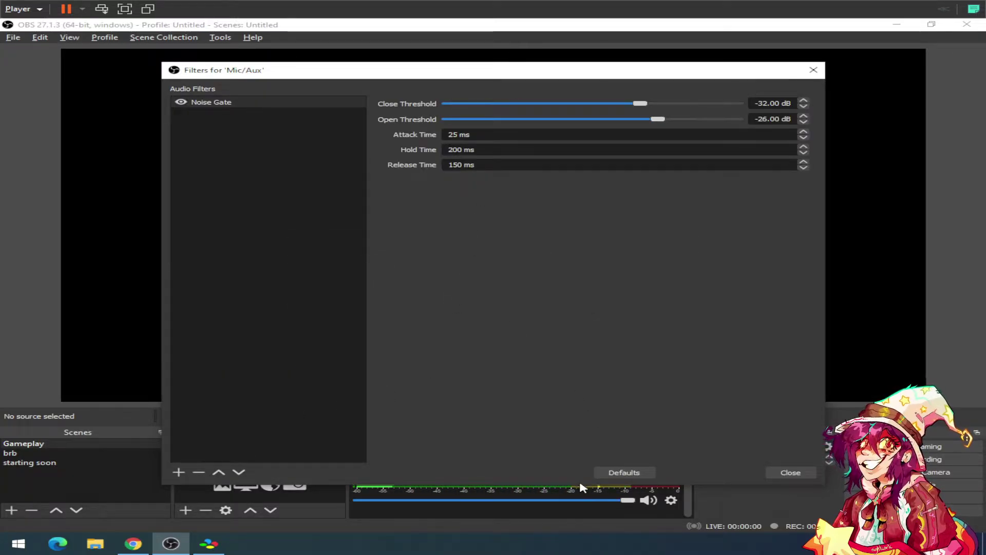
# - Set the noise gate's close threshold to -47 dB and open threshold to -23 dB, and disable the filter
pyautogui.moveTo(587, 484); pyautogui.dragTo(582, 445)
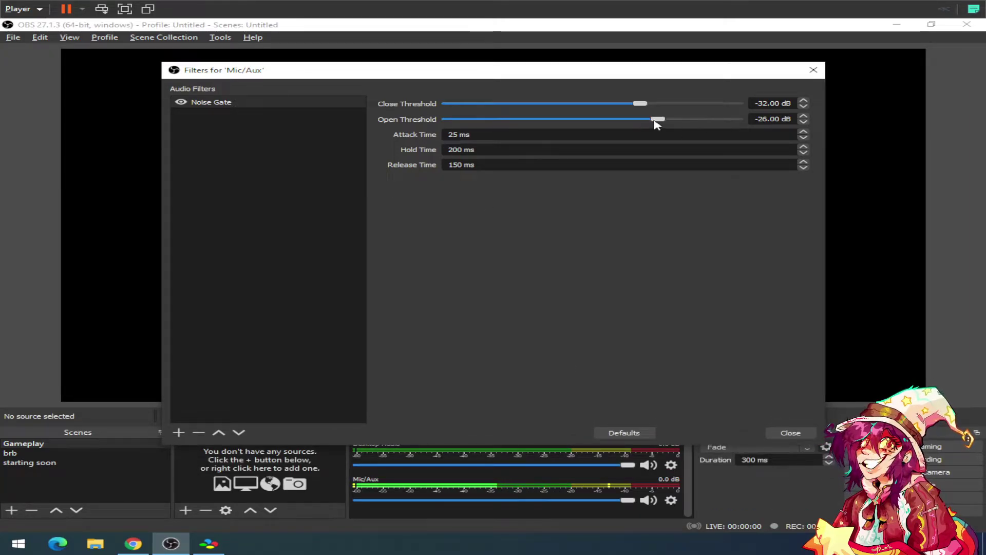
pyautogui.moveTo(647, 104); pyautogui.dragTo(620, 122)
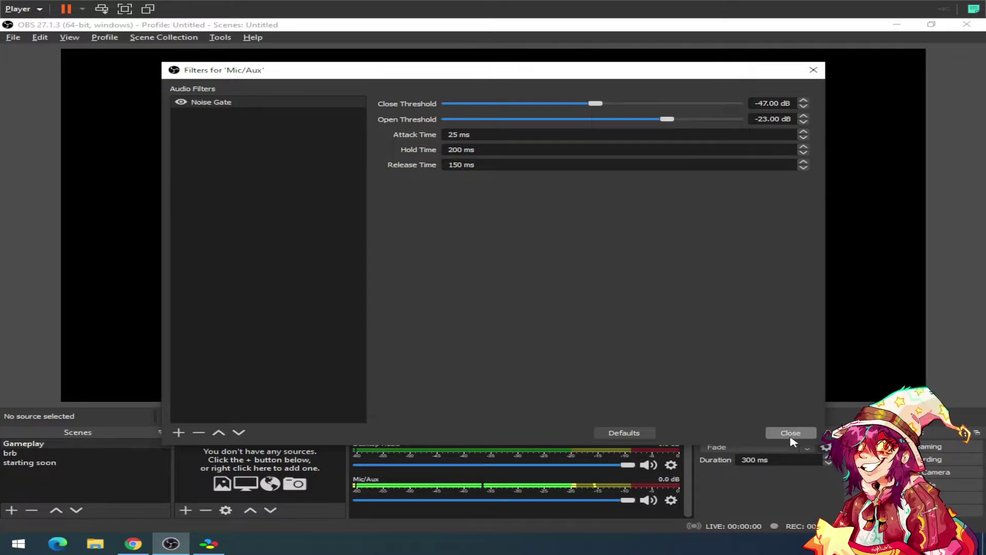
pyautogui.click(180, 103)
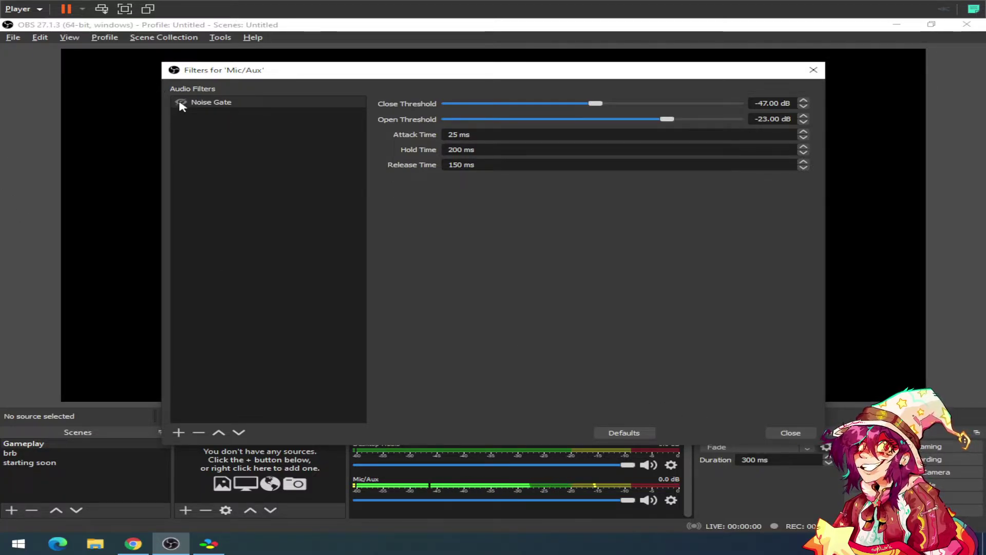
pyautogui.click(790, 434)
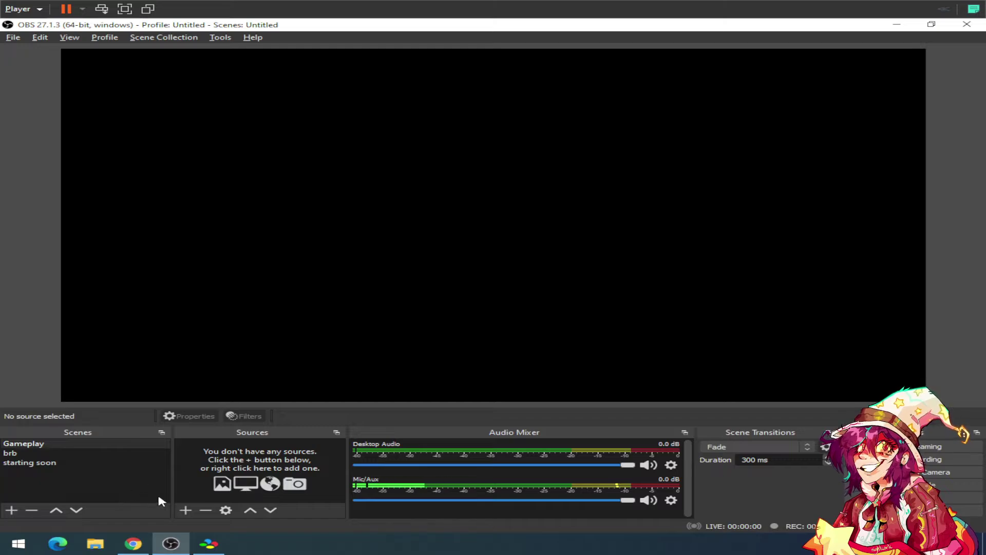
# - Add an Image source using b3.png and shrink it to roughly the canvas width, positioned against the canvas's left edge
pyautogui.click(186, 510)
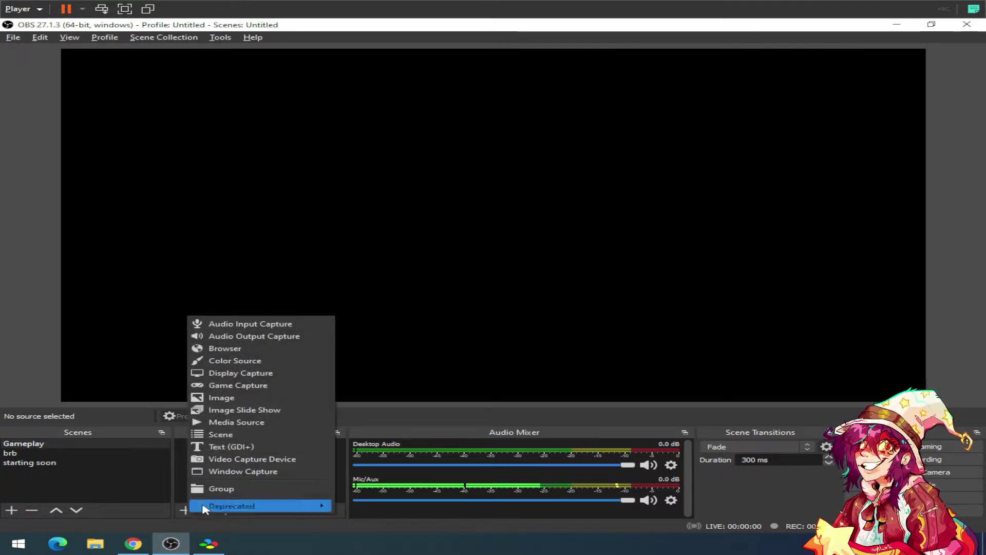
pyautogui.click(255, 397)
pyautogui.click(548, 358)
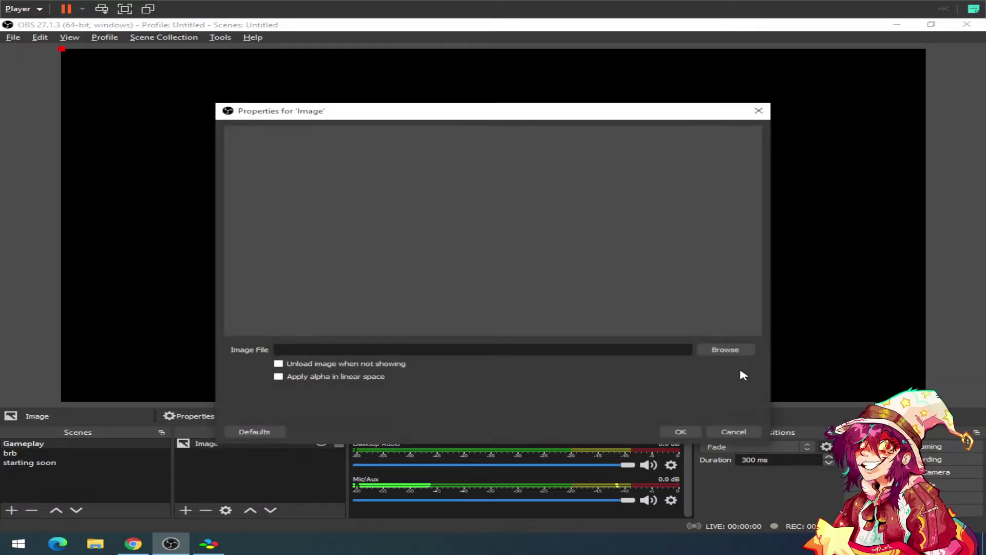
pyautogui.click(724, 349)
pyautogui.doubleClick(653, 218)
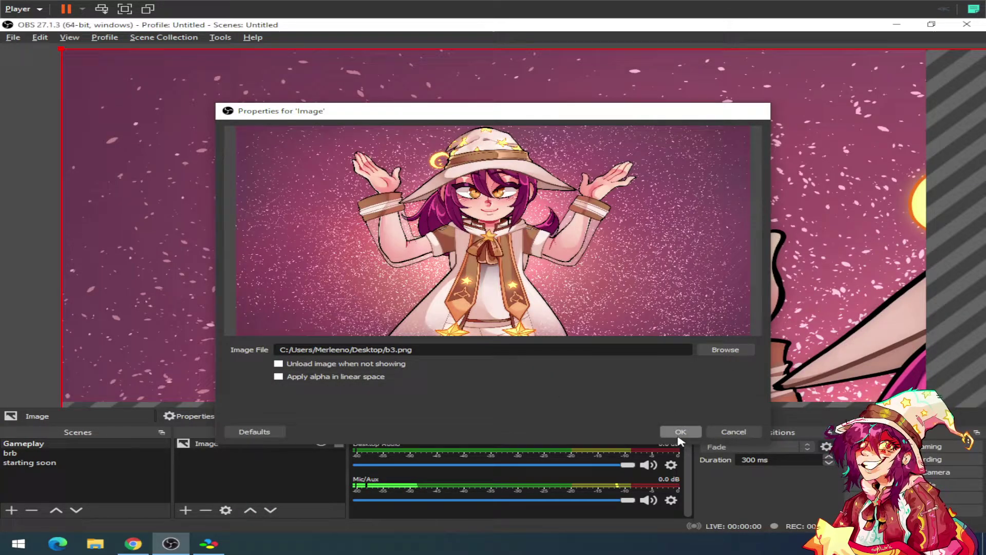
pyautogui.click(680, 432)
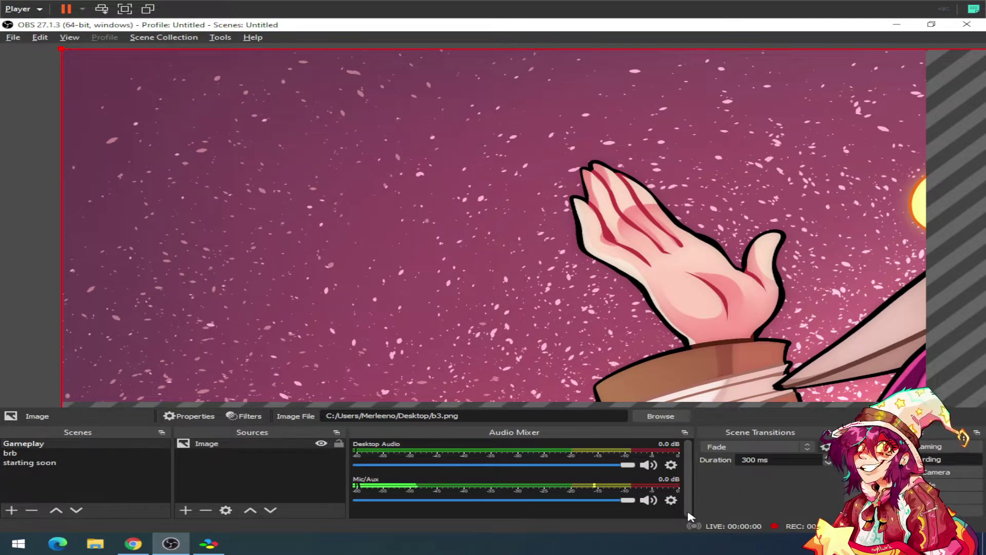
pyautogui.moveTo(61, 50); pyautogui.dragTo(523, 238)
pyautogui.moveTo(636, 315); pyautogui.dragTo(255, 174)
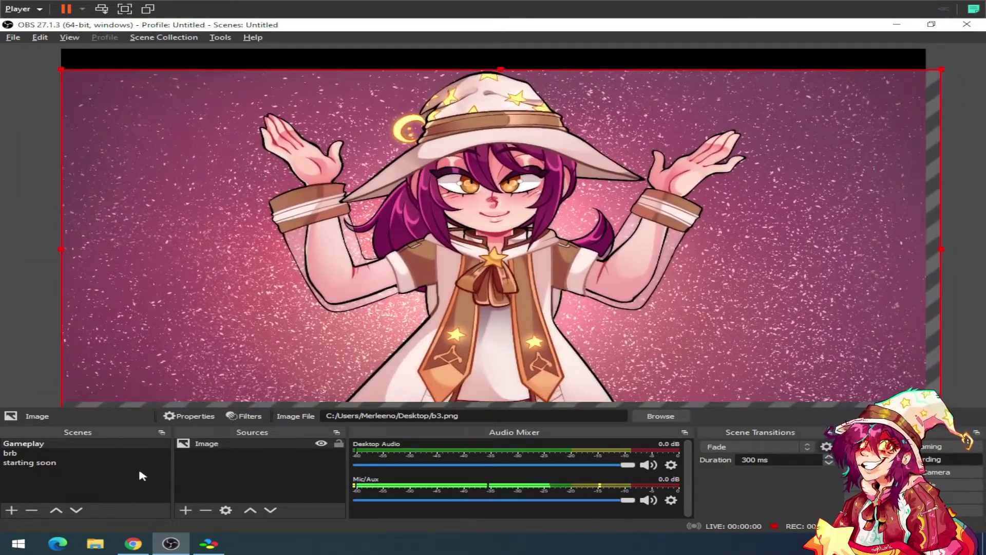
# - Switch to Chrome, search for youtube in a new tab, open the YouTube site, and minimize the browser
pyautogui.click(133, 543)
pyautogui.hotkey('ctrl', 't')
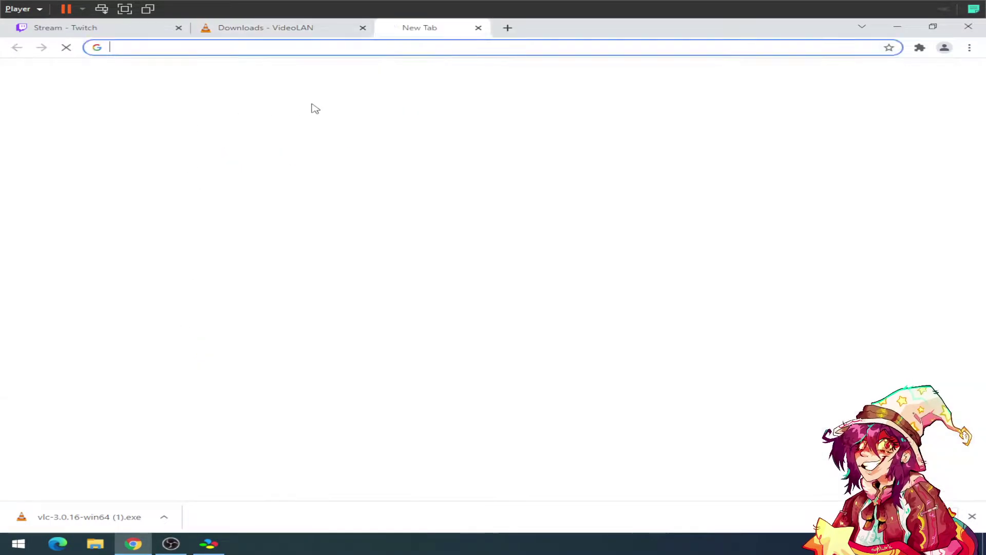
pyautogui.write('y')
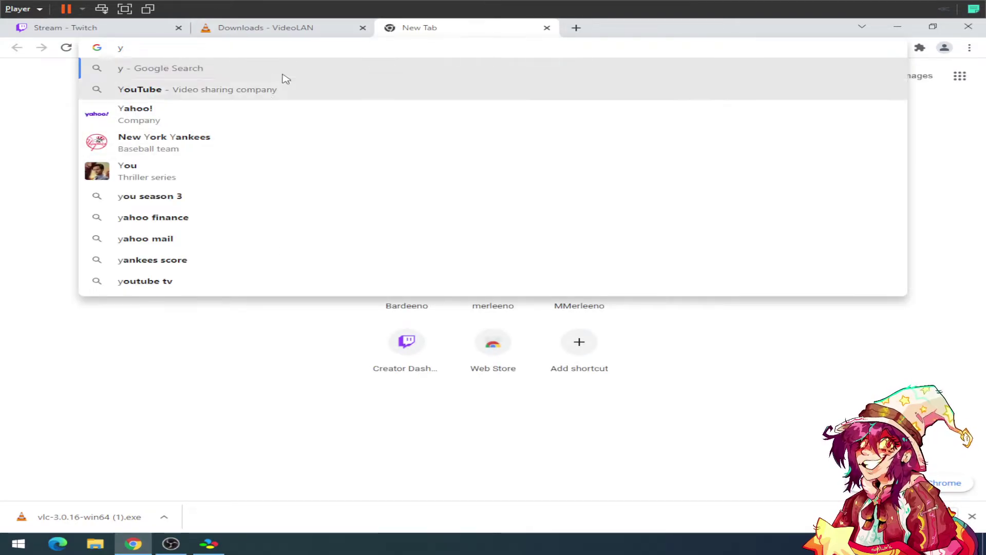
pyautogui.write('utube')
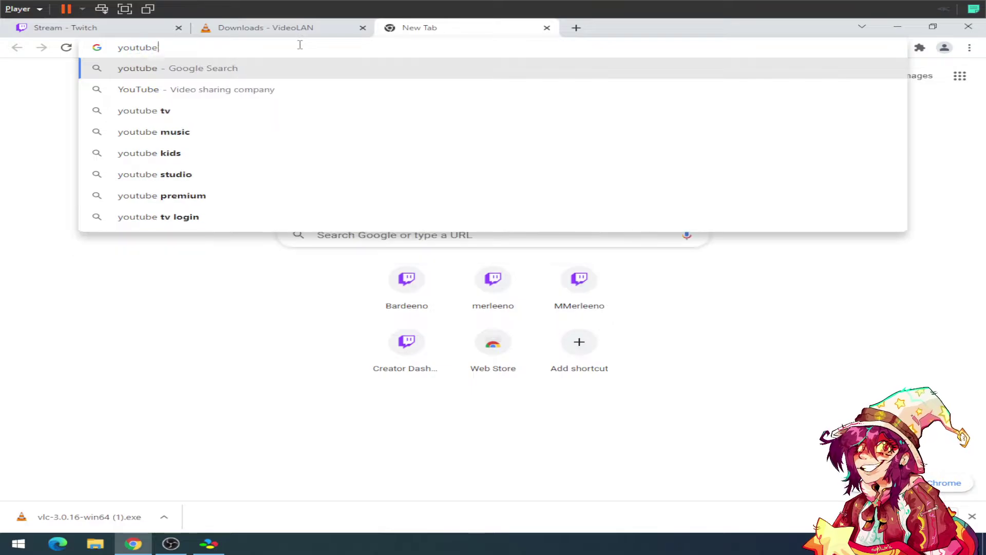
pyautogui.press('Return')
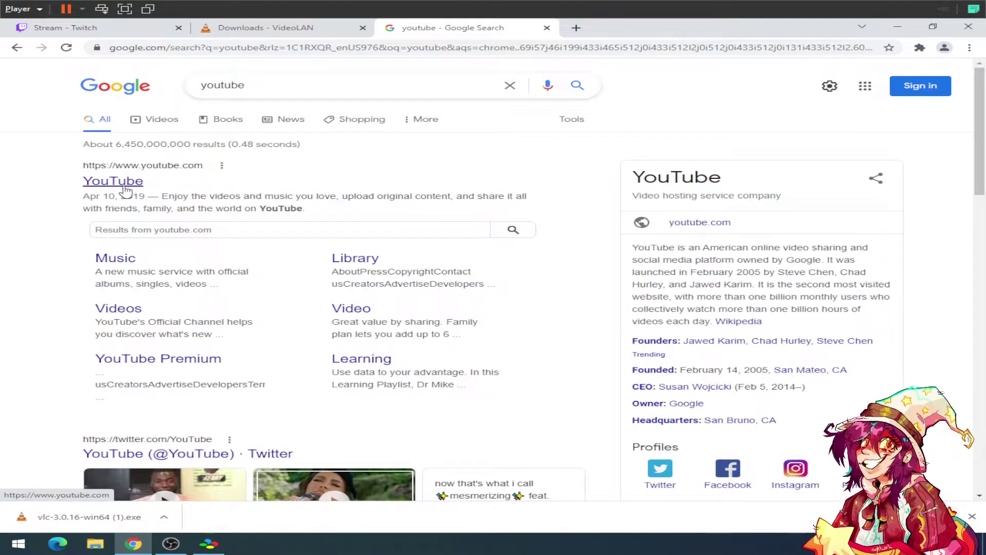
pyautogui.click(121, 183)
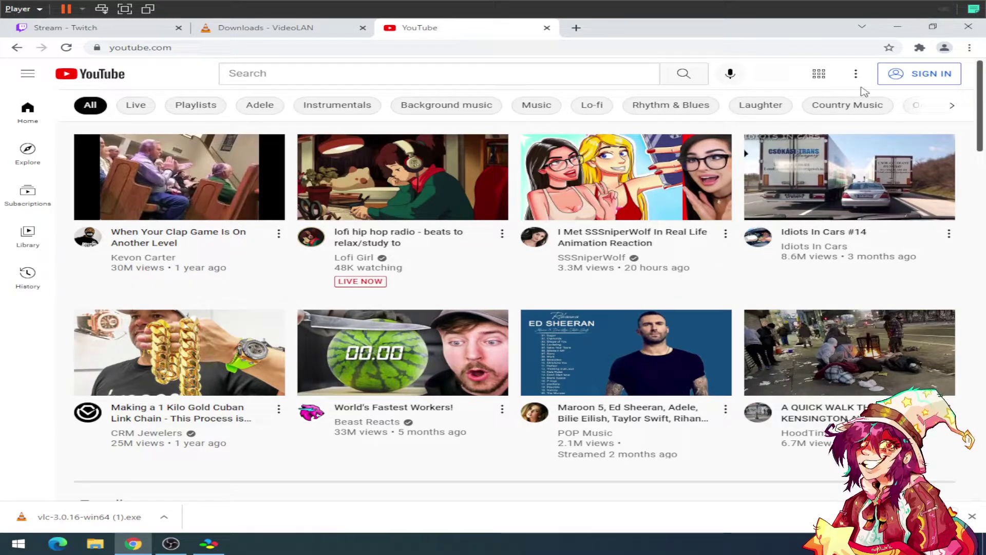
pyautogui.click(898, 27)
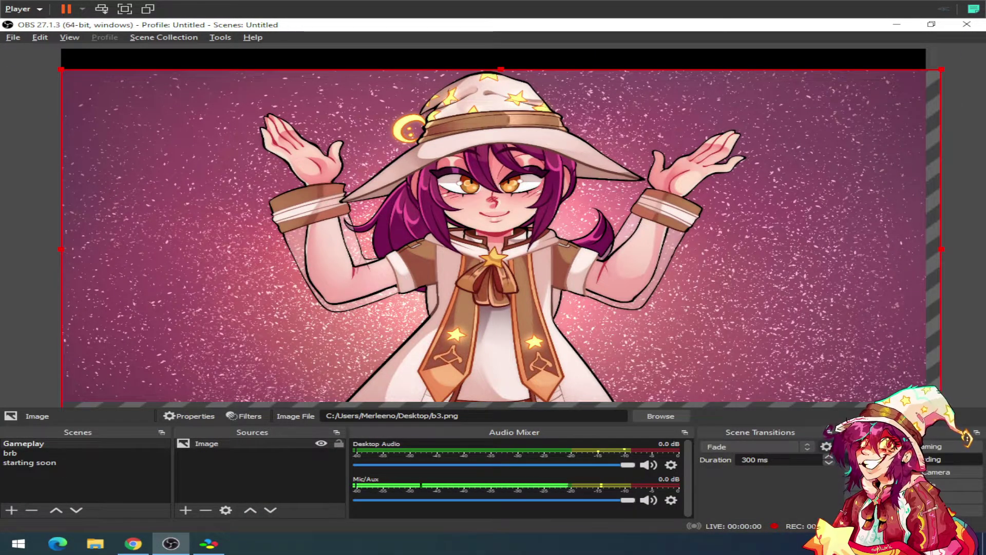
pyautogui.click(896, 27)
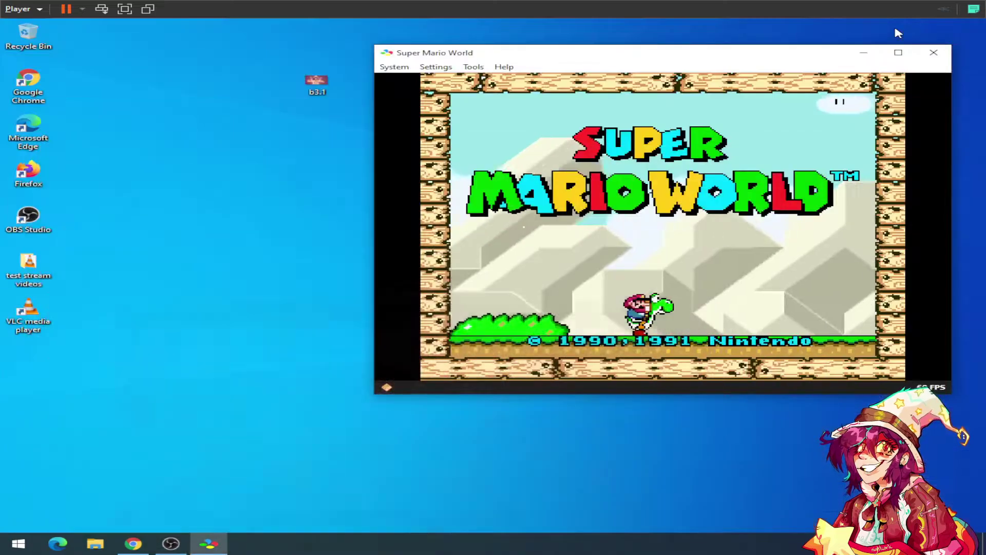
pyautogui.click(171, 543)
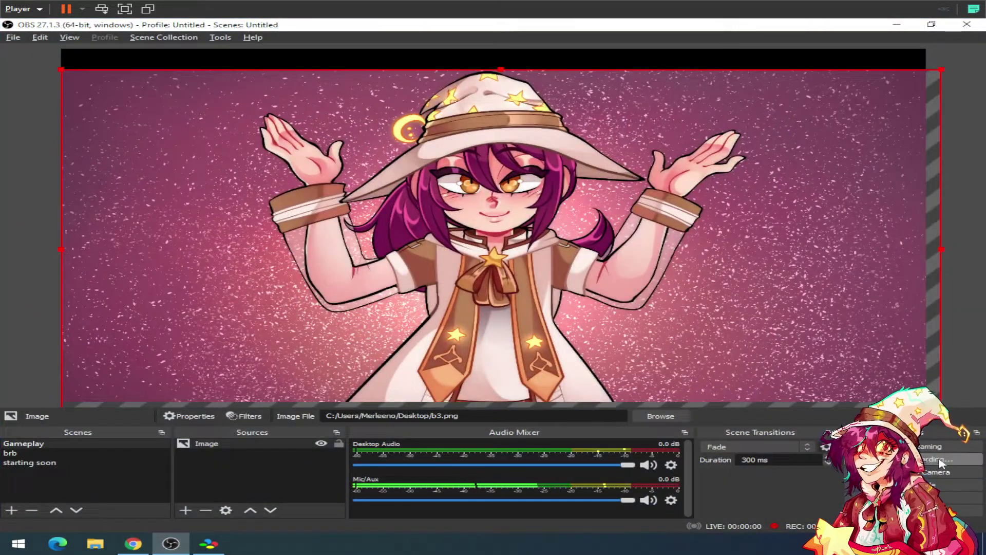
pyautogui.click(897, 24)
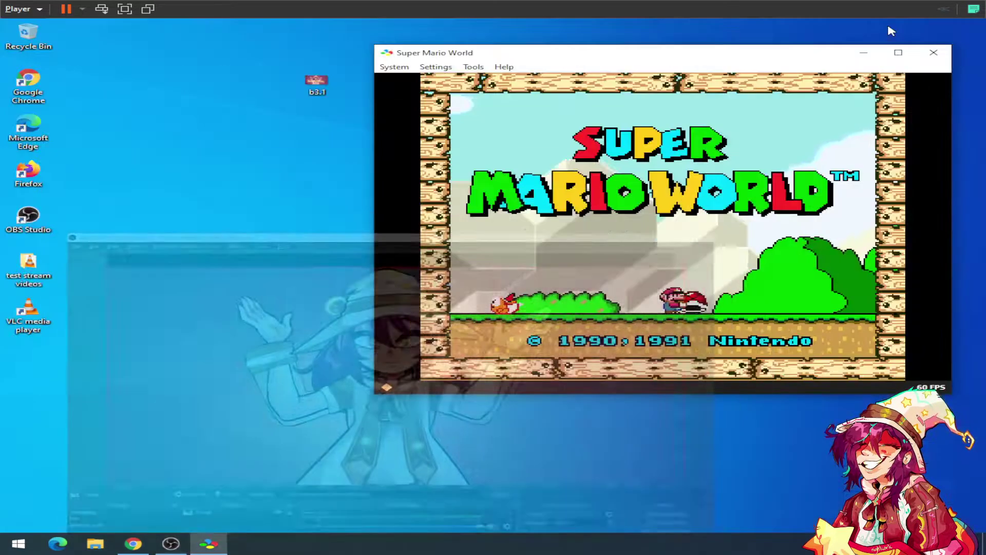
pyautogui.doubleClick(29, 265)
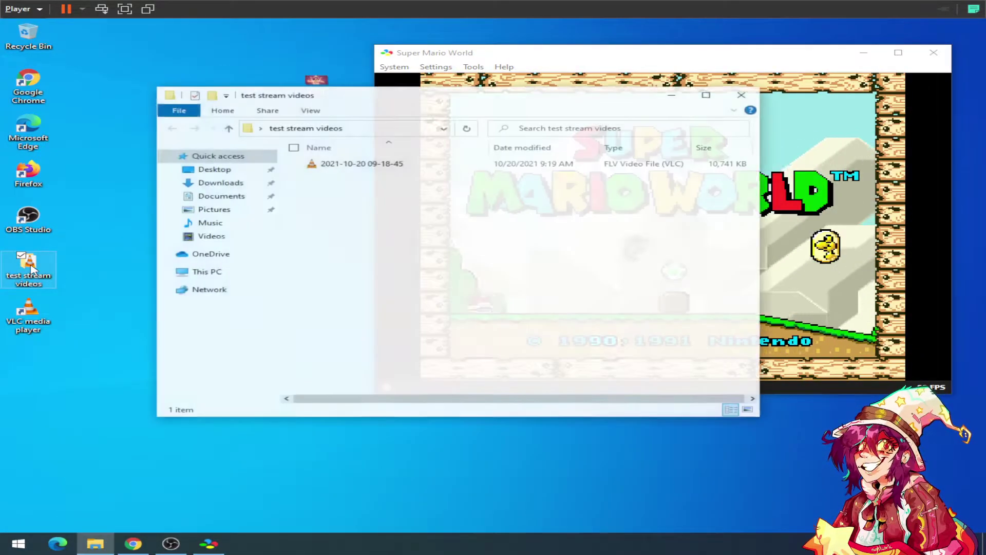
pyautogui.doubleClick(440, 163)
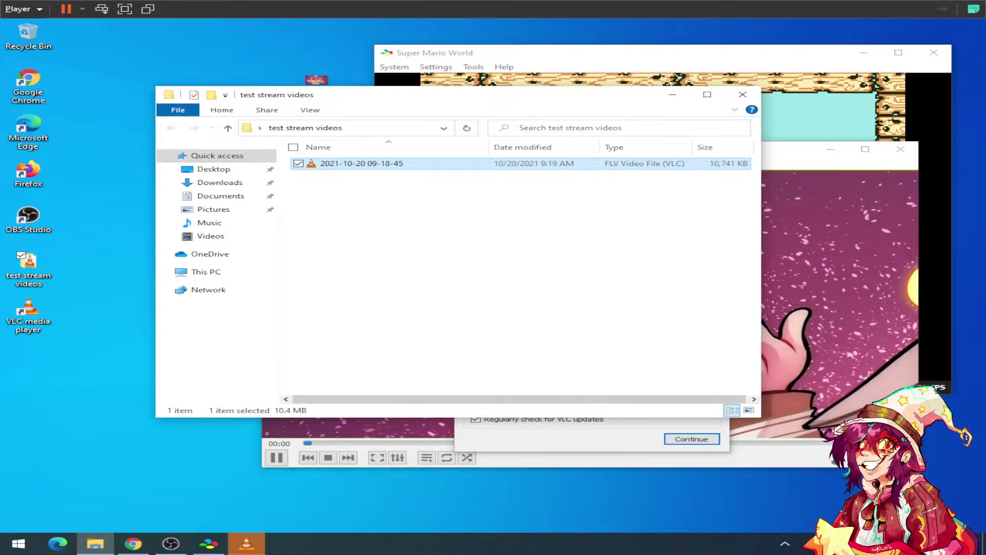
# - Dismiss the VLC privacy policy prompt, replay the recording from near its start in a maximized player, and return to OBS
pyautogui.moveTo(609, 97); pyautogui.dragTo(541, 83)
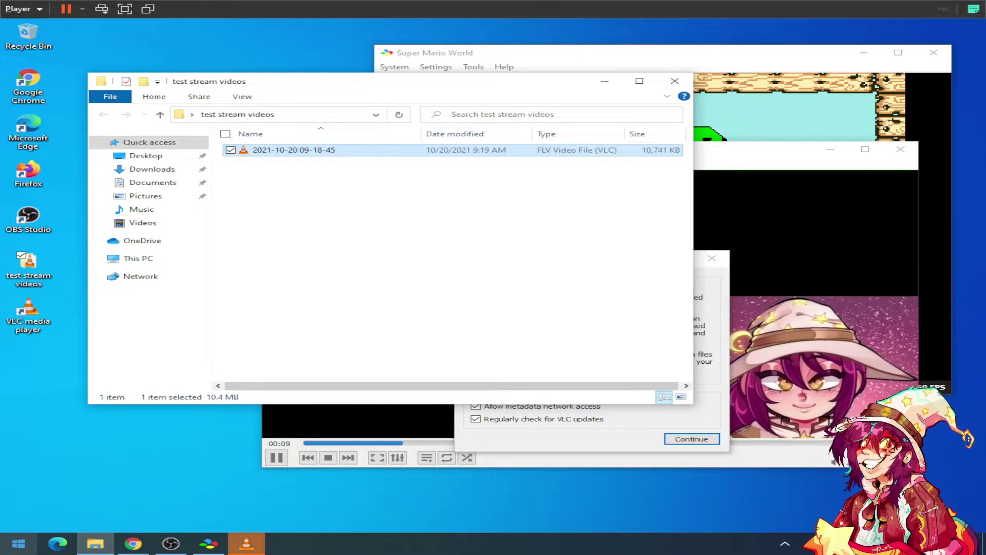
pyautogui.click(607, 81)
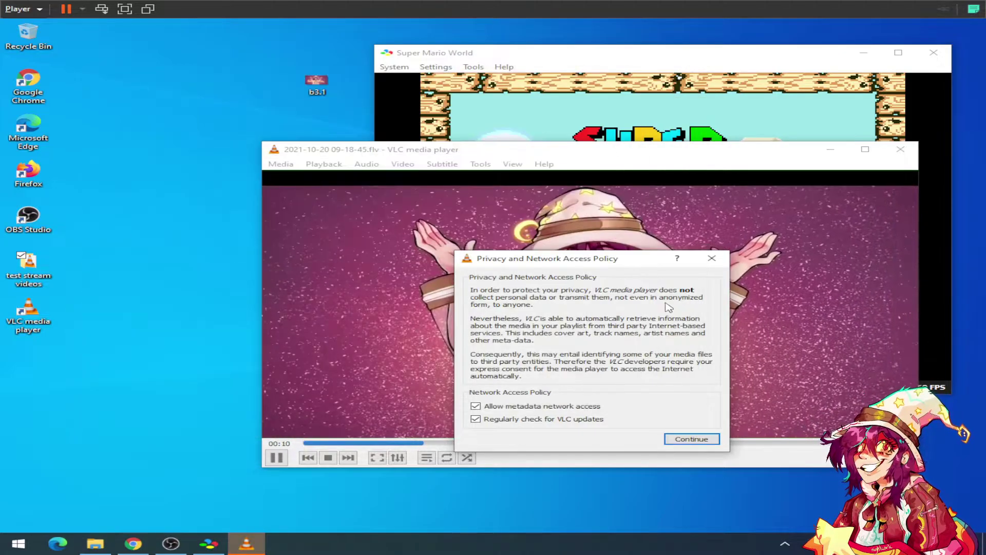
pyautogui.click(711, 258)
pyautogui.moveTo(715, 160); pyautogui.dragTo(585, 127)
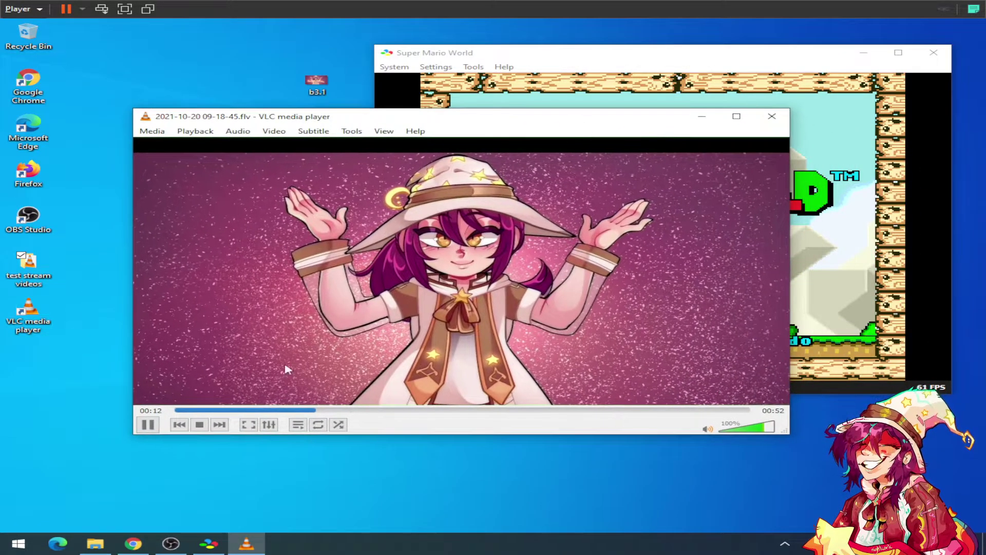
pyautogui.click(184, 410)
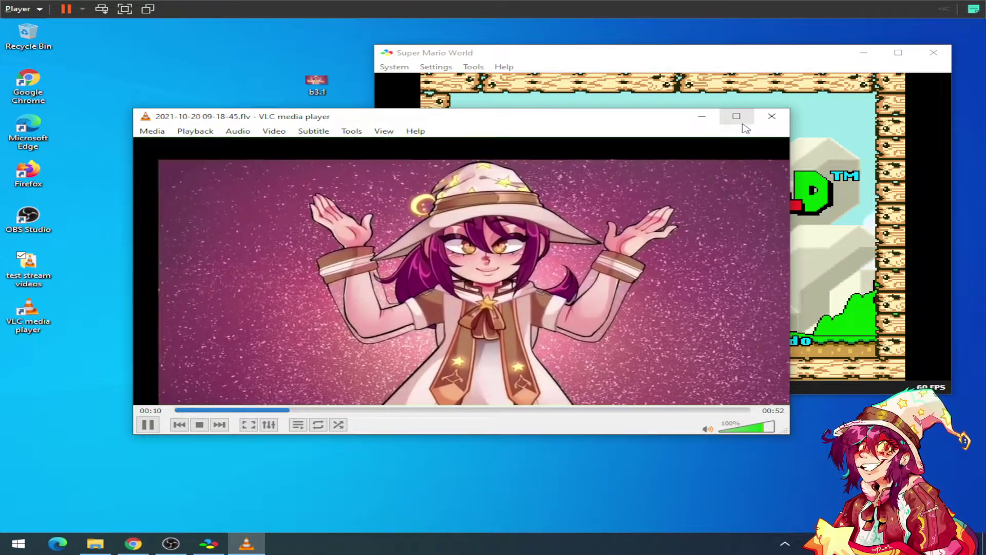
pyautogui.click(736, 116)
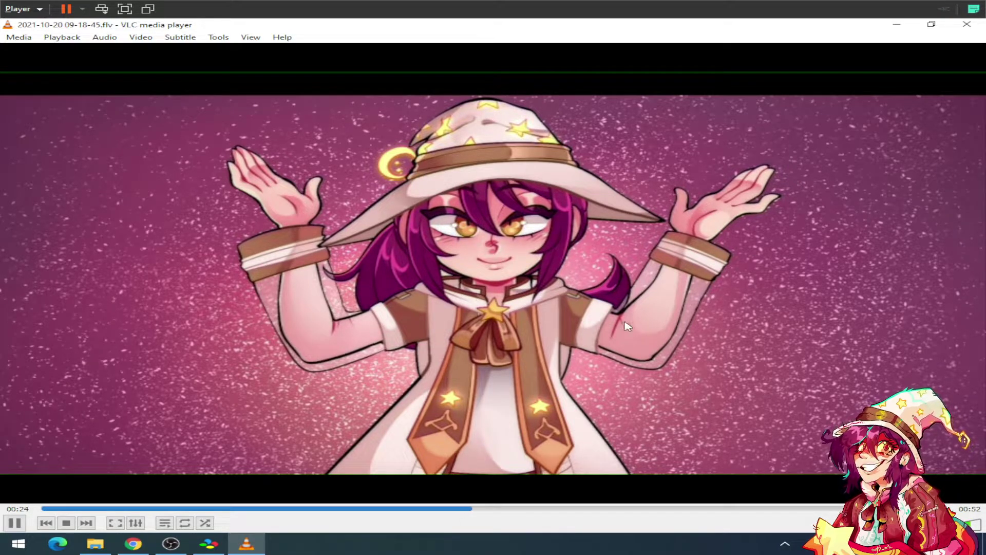
pyautogui.click(964, 28)
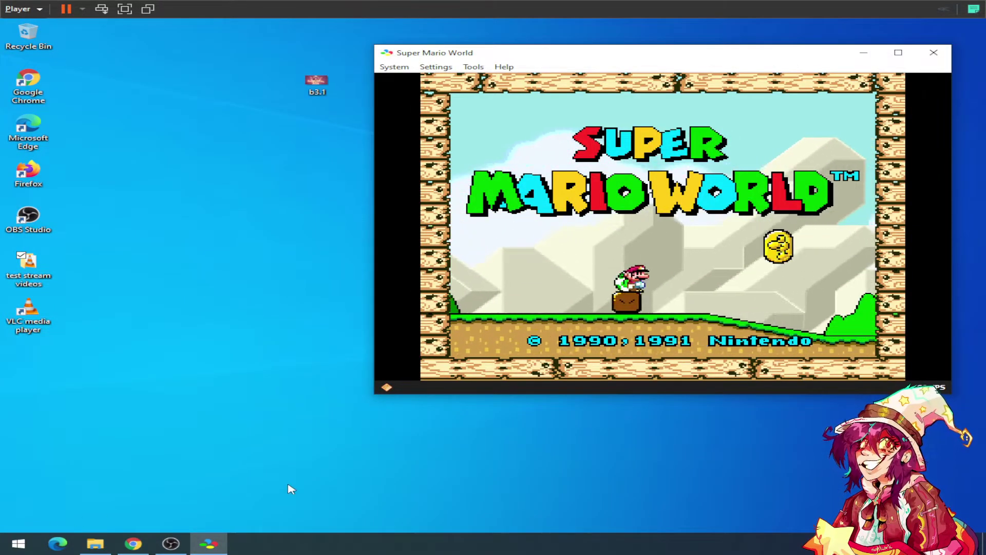
pyautogui.click(171, 544)
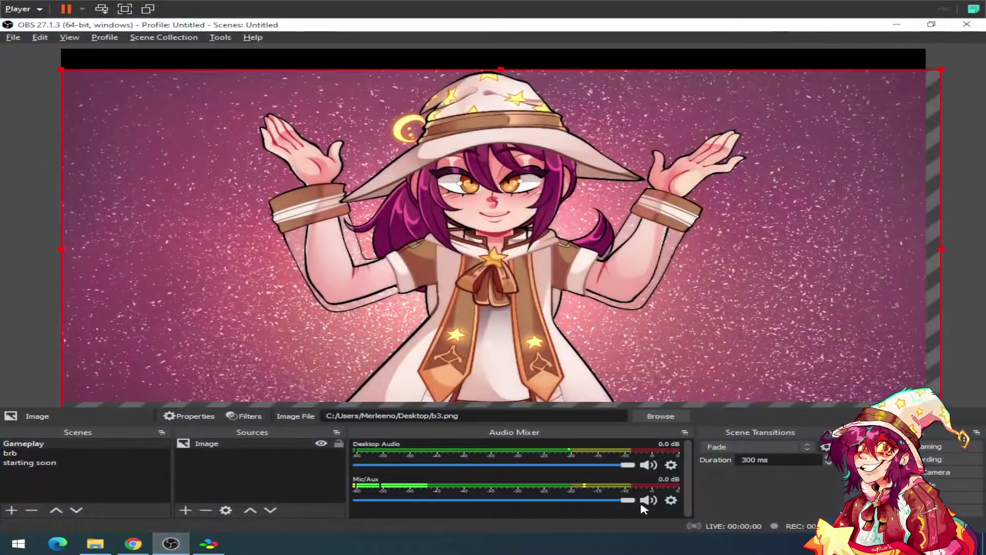
pyautogui.click(673, 505)
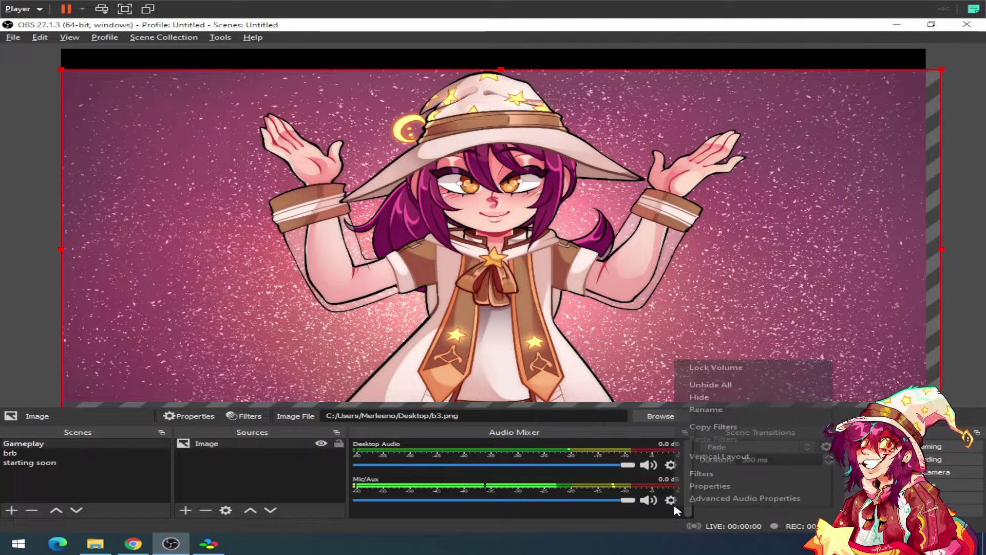
pyautogui.click(743, 490)
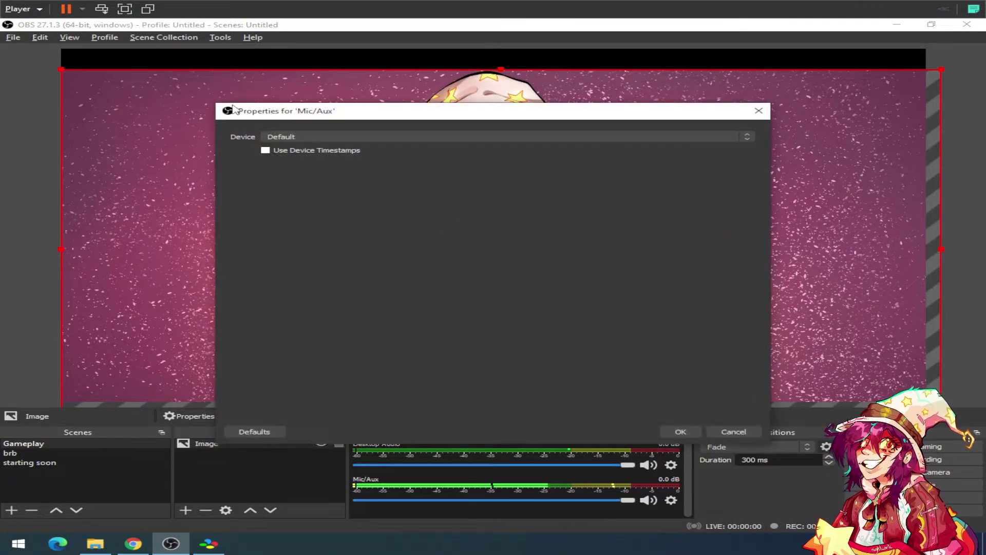
pyautogui.click(759, 111)
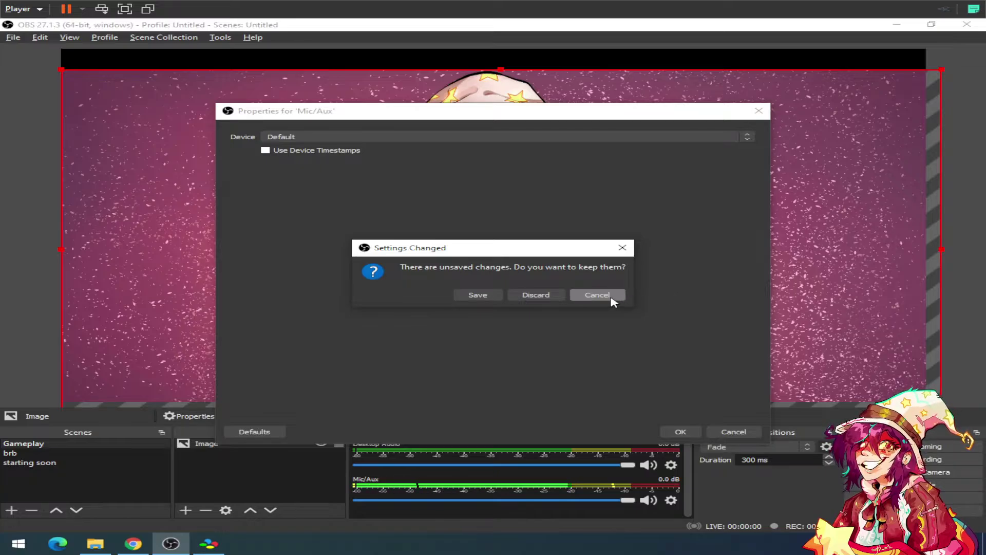
pyautogui.click(596, 294)
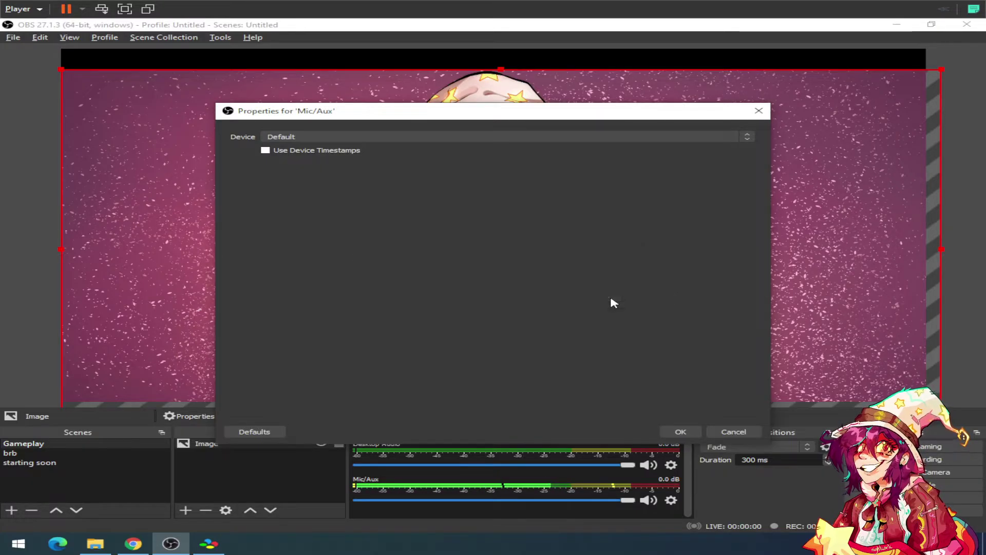
pyautogui.click(759, 110)
pyautogui.click(549, 298)
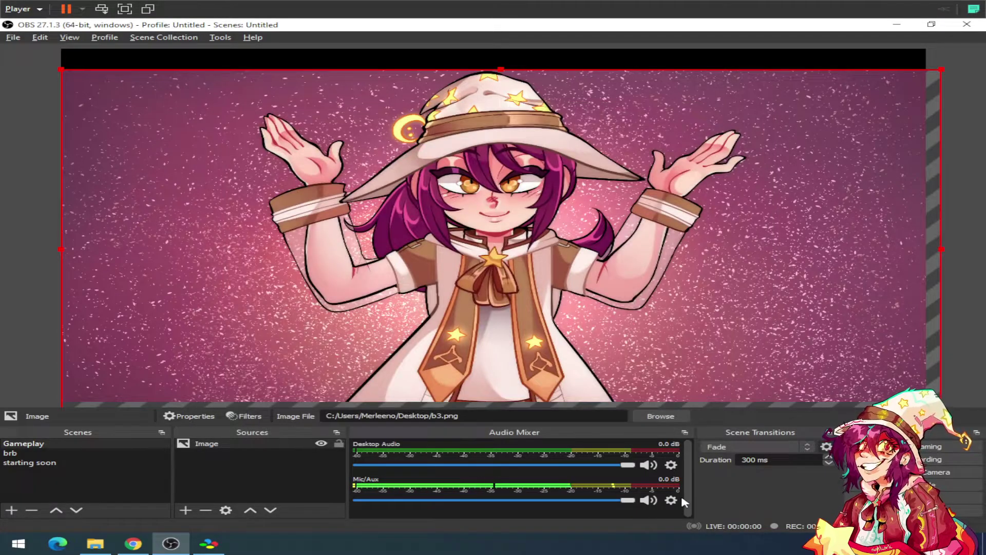
# - Enable the Mic/Aux channel's Noise Gate filter and record a short test while shrinking the image source from its upper-left corner
pyautogui.click(670, 500)
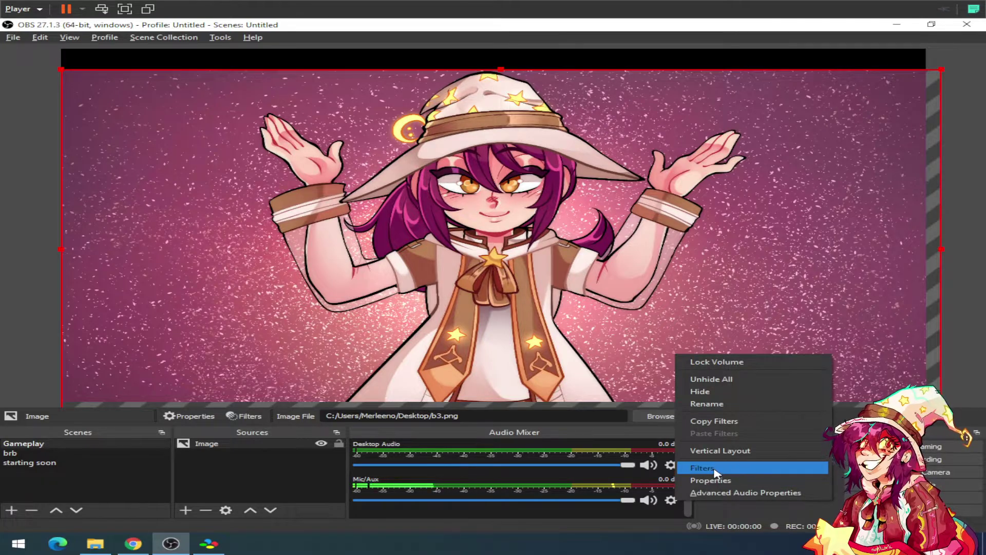
pyautogui.click(717, 470)
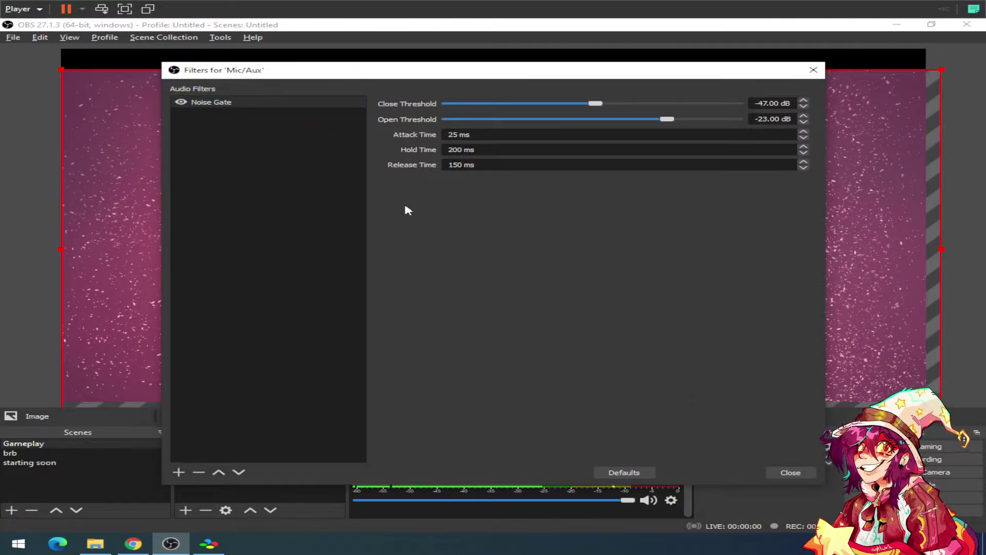
pyautogui.click(789, 471)
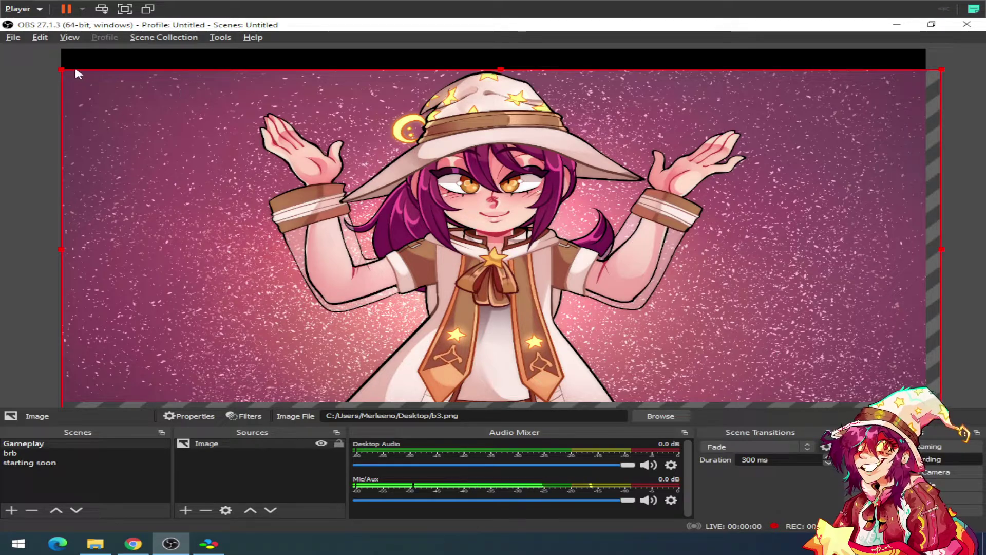
pyautogui.moveTo(61, 70); pyautogui.dragTo(114, 166)
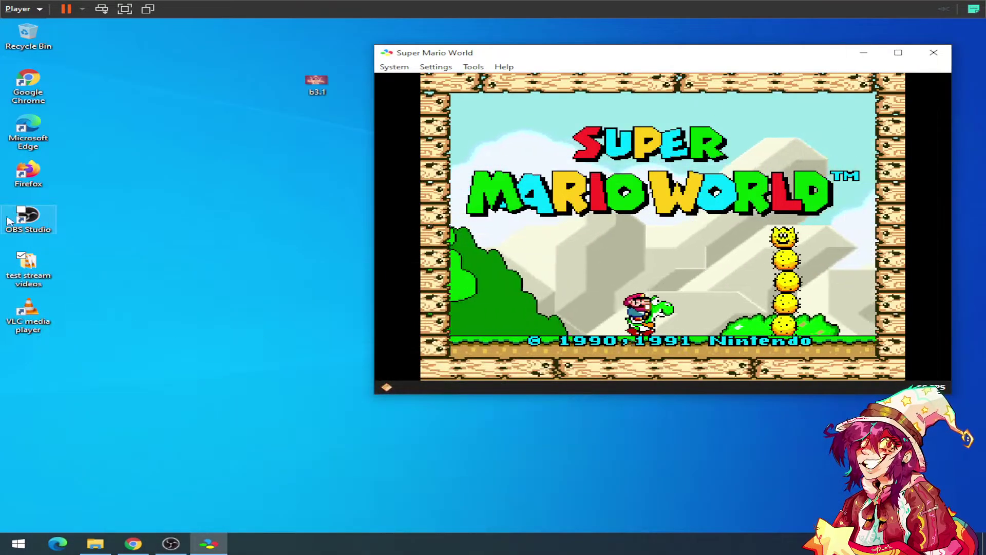
pyautogui.doubleClick(51, 271)
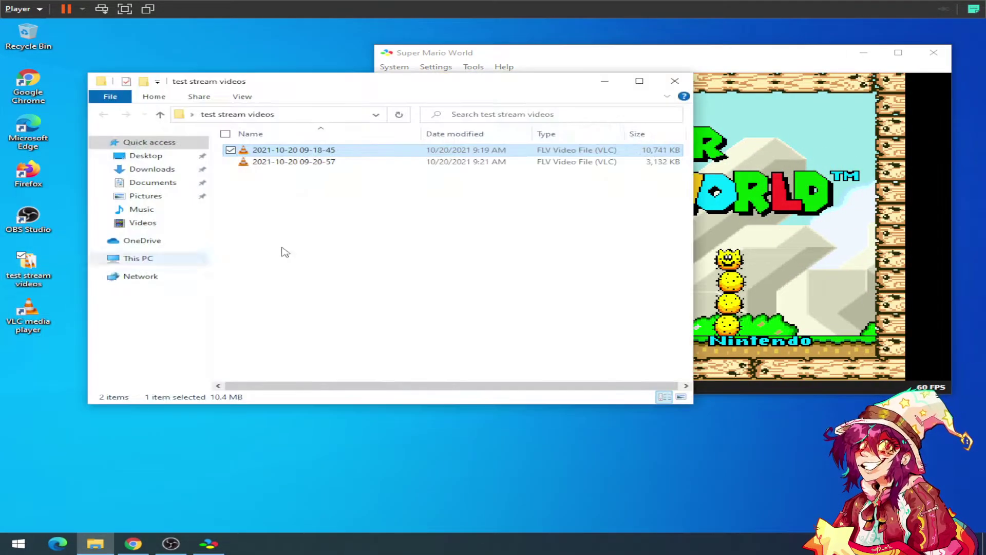
pyautogui.doubleClick(372, 163)
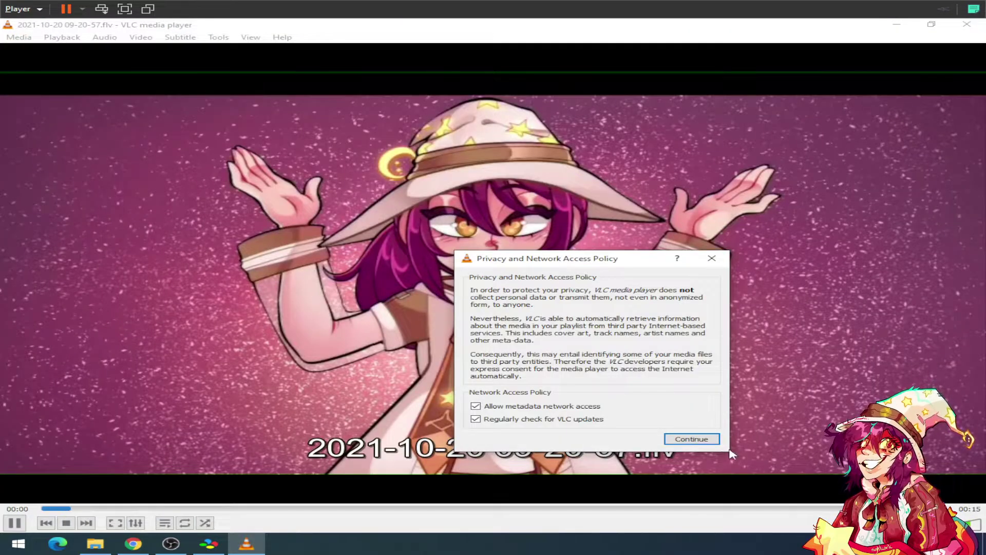
pyautogui.click(703, 443)
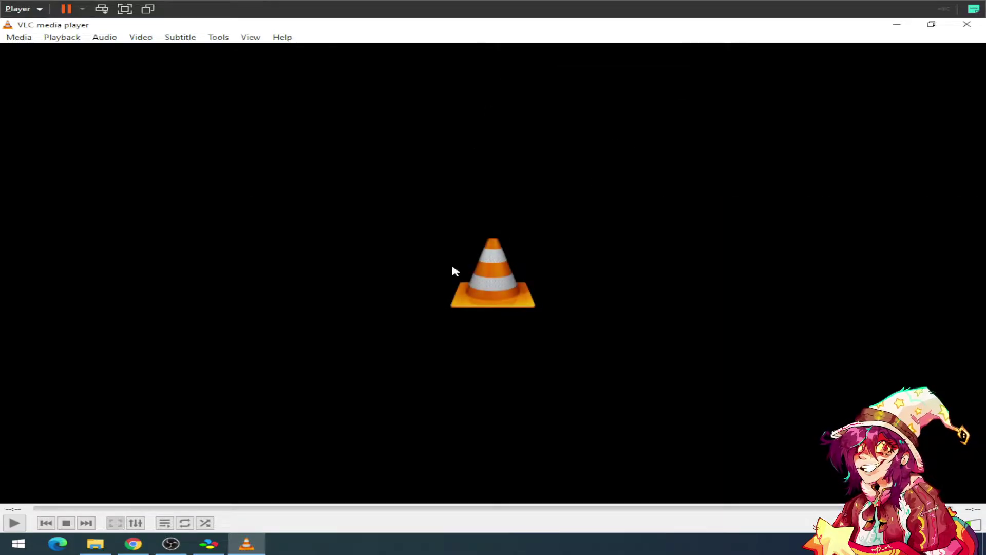
pyautogui.click(972, 28)
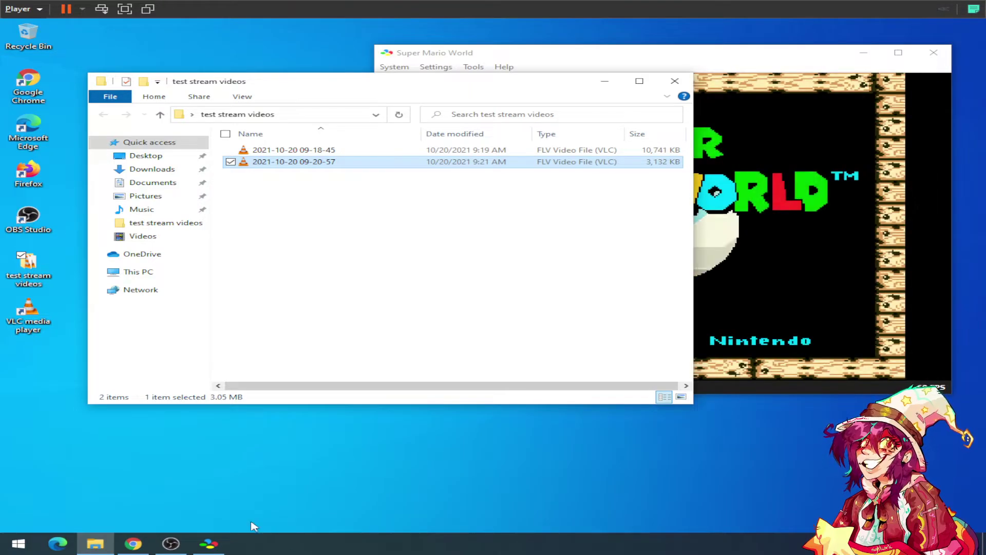
# - Back in OBS, shrink the image source to about 70 percent of the canvas width and move it fully inside the canvas
pyautogui.click(173, 543)
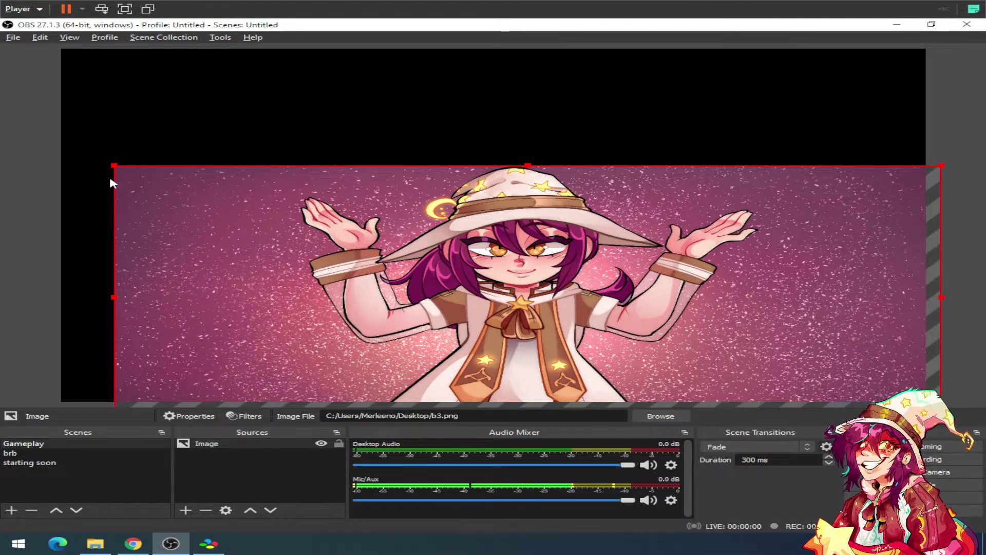
pyautogui.moveTo(113, 165); pyautogui.dragTo(313, 171)
pyautogui.moveTo(852, 396); pyautogui.dragTo(691, 361)
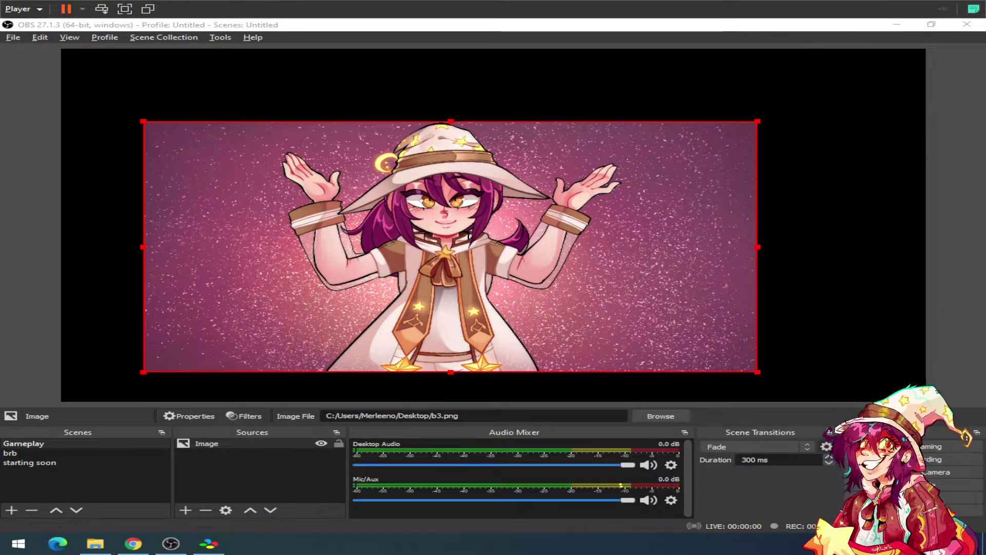
# - Open the Windows sound settings, set the microphone's volume to 100 in its input device properties, and close the settings
pyautogui.rightClick(781, 543)
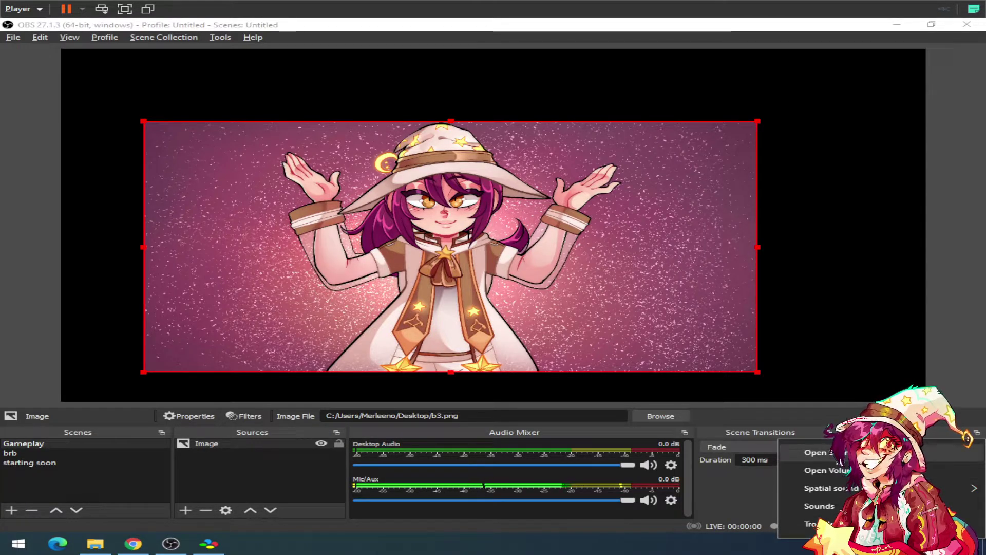
pyautogui.click(816, 452)
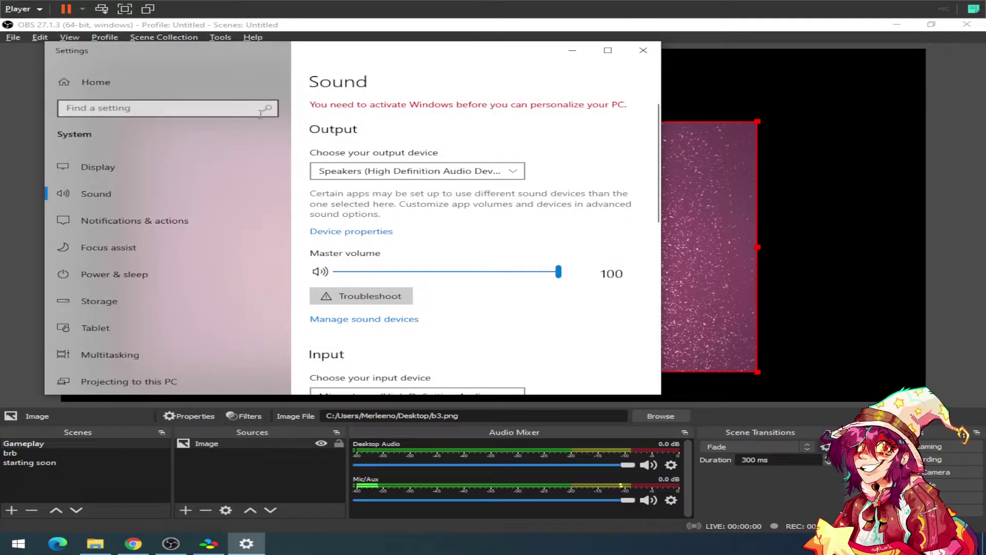
pyautogui.click(389, 165)
pyautogui.click(399, 167)
pyautogui.scroll(-5, 577, 154)
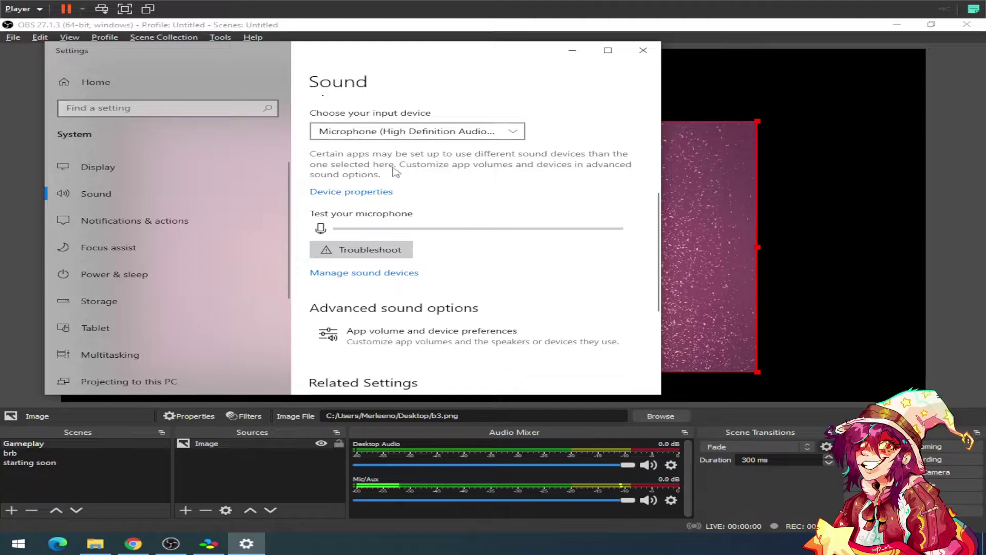
pyautogui.click(353, 193)
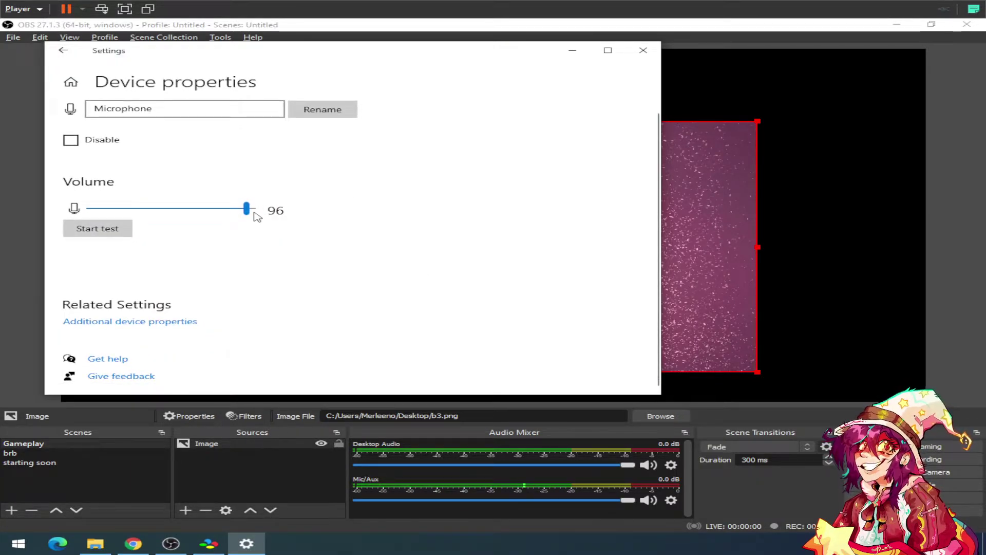
pyautogui.moveTo(254, 212); pyautogui.dragTo(380, 216)
pyautogui.moveTo(256, 216); pyautogui.dragTo(508, 254)
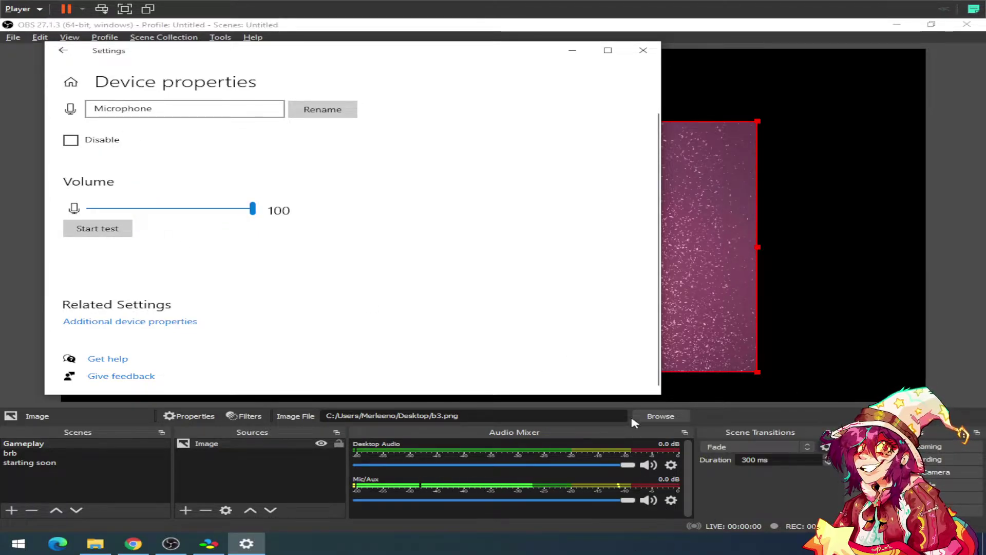
pyautogui.click(642, 52)
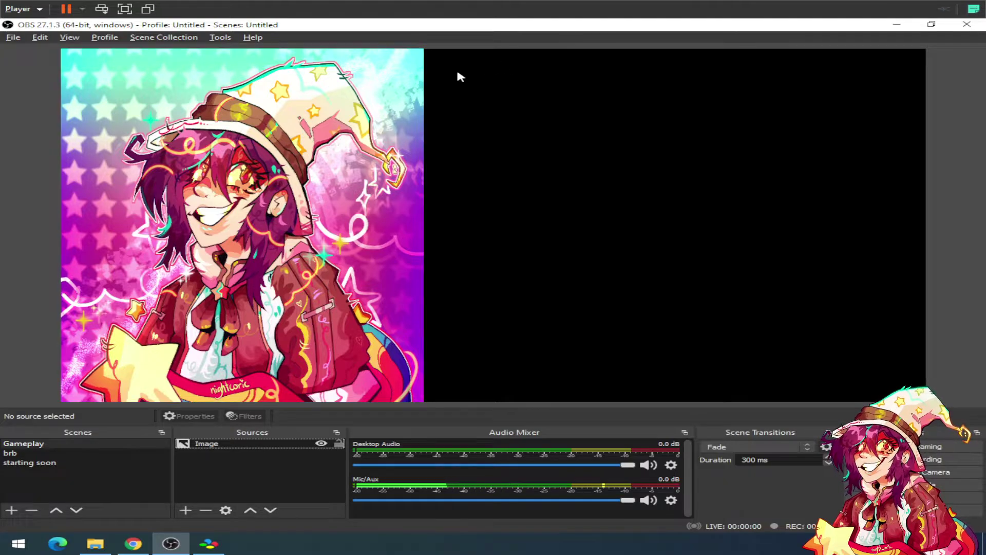
# - Stretch the image source from its right edge to the full canvas width and deselect it
pyautogui.click(420, 149)
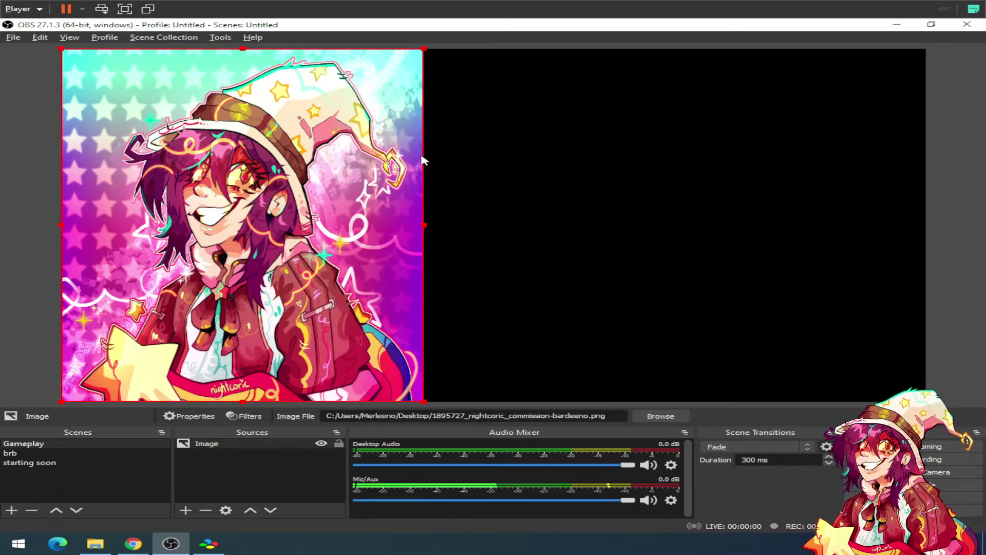
pyautogui.moveTo(424, 226); pyautogui.dragTo(920, 229)
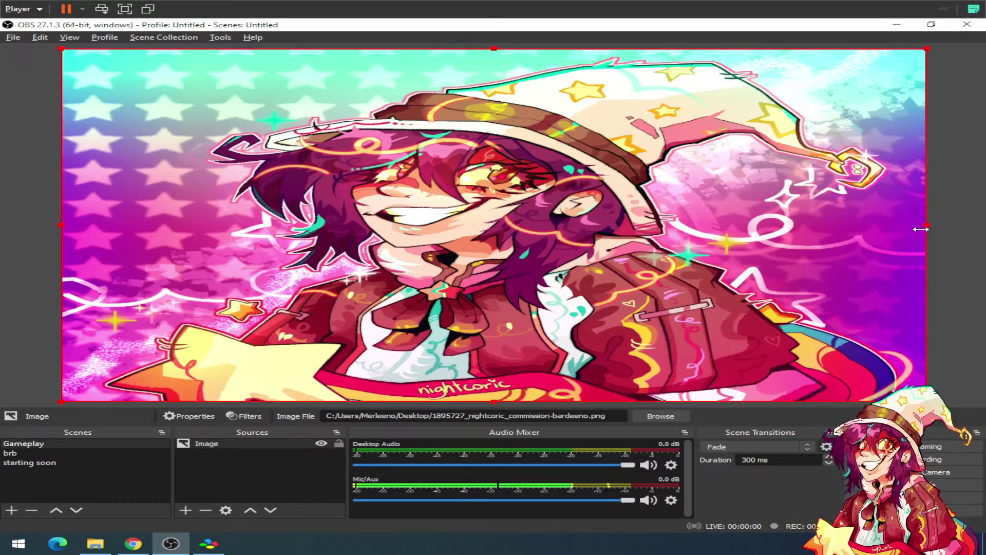
pyautogui.click(214, 477)
# - Try to add a new Window Capture source to the Gameplay scene under its default name
pyautogui.click(186, 510)
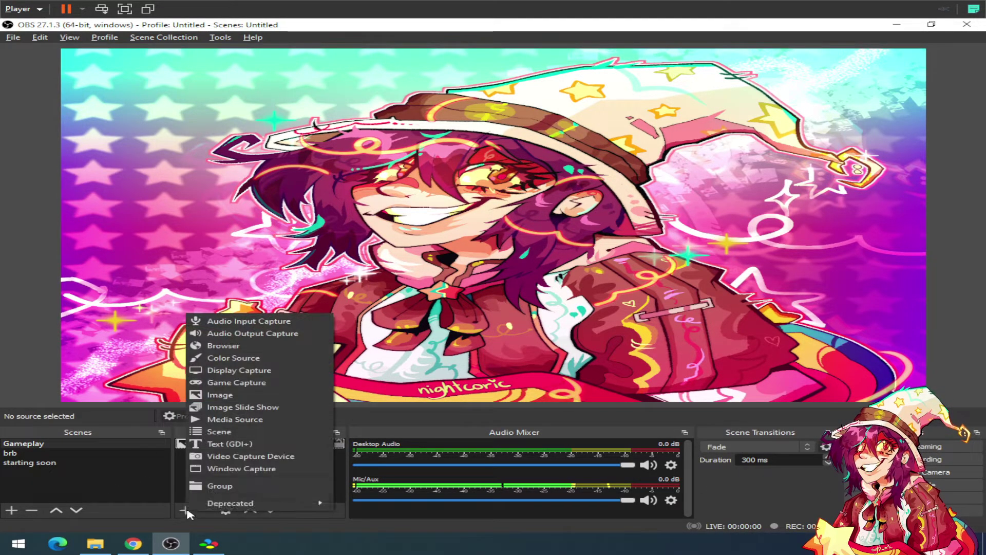
pyautogui.click(270, 469)
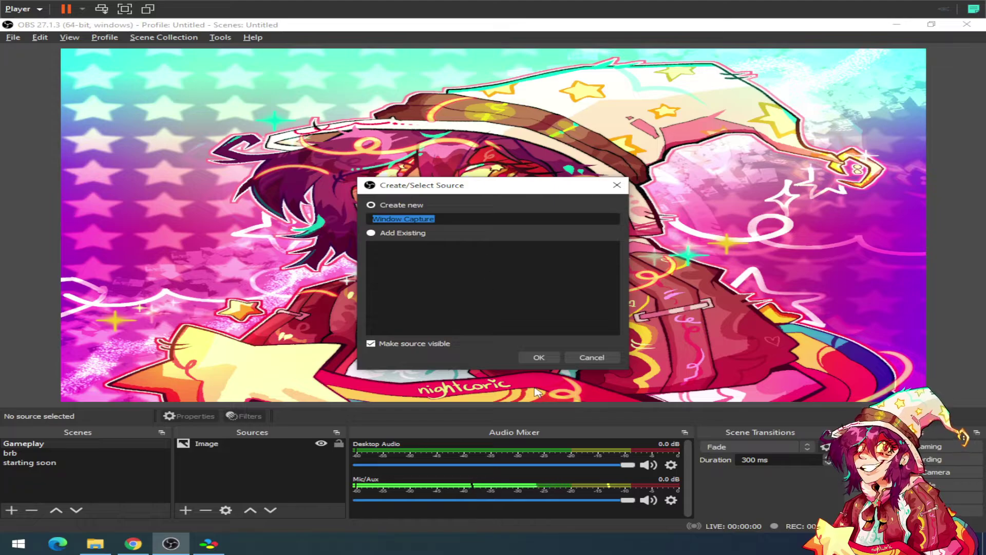
pyautogui.click(539, 356)
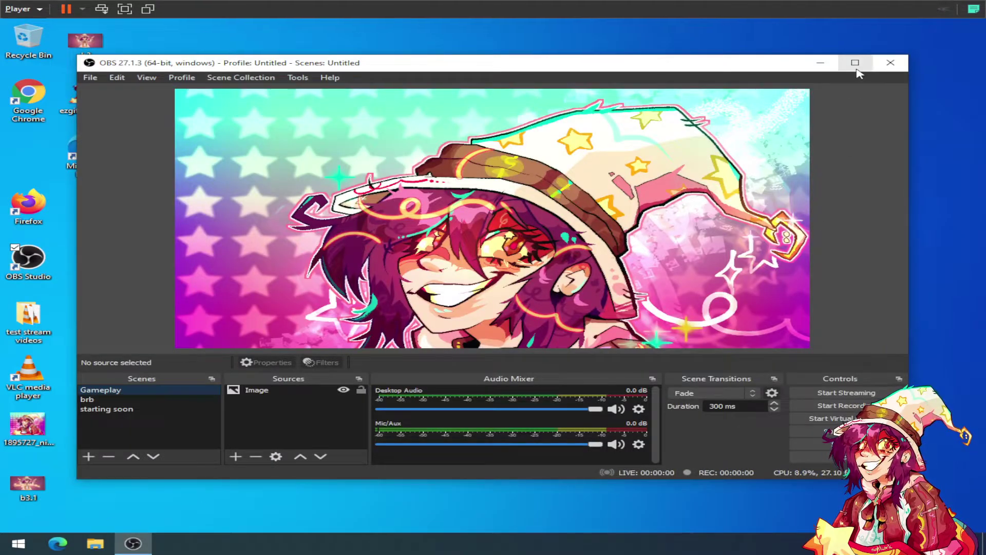
# - Maximize the window, rescale and reposition the oversized image source to fill the whole canvas, and deselect it
pyautogui.click(854, 58)
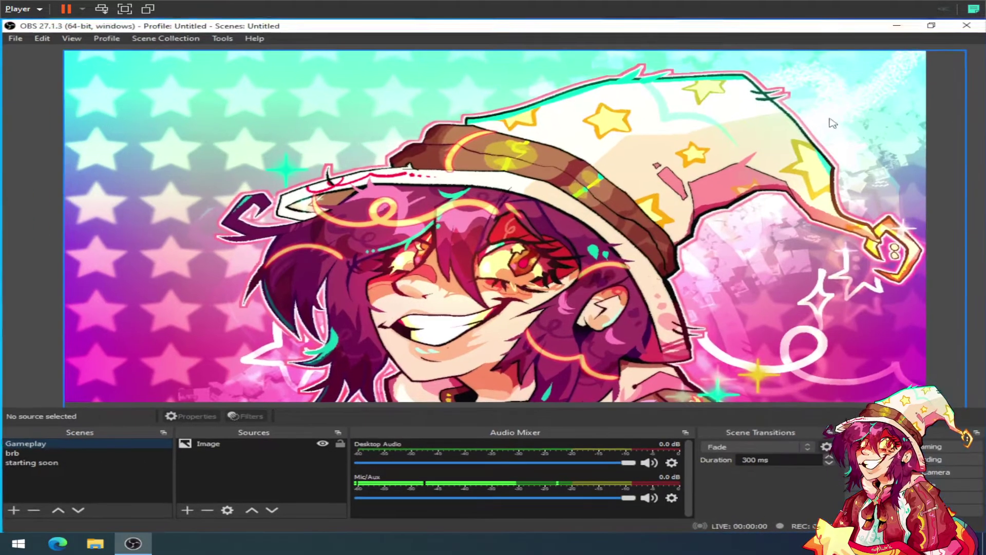
pyautogui.click(93, 82)
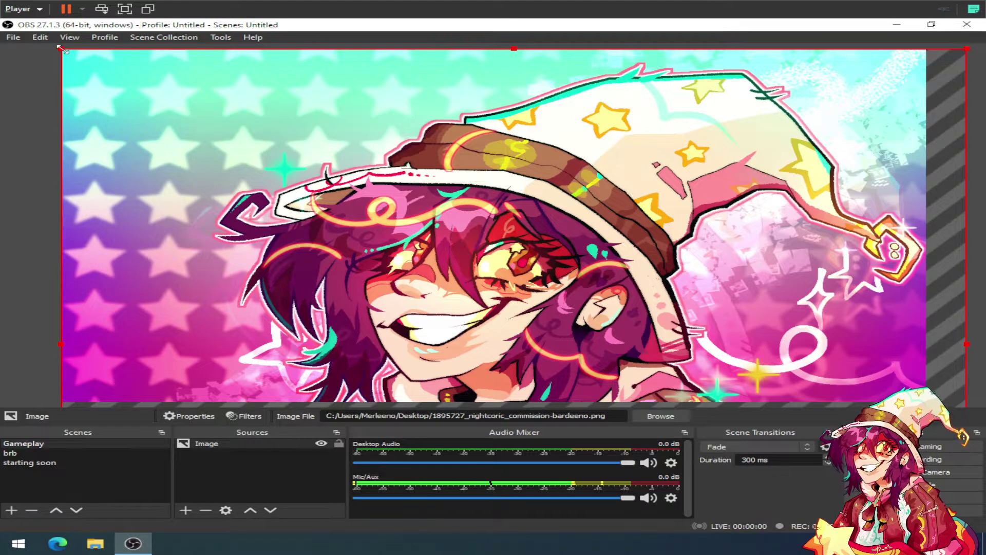
pyautogui.moveTo(60, 47); pyautogui.dragTo(491, 325)
pyautogui.moveTo(598, 353); pyautogui.dragTo(553, 106)
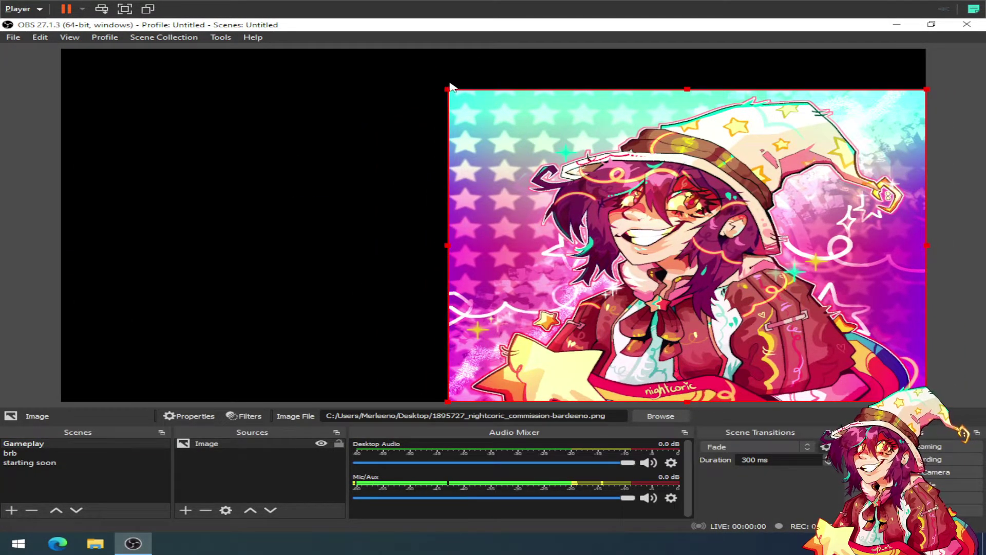
pyautogui.moveTo(449, 89); pyautogui.dragTo(62, 48)
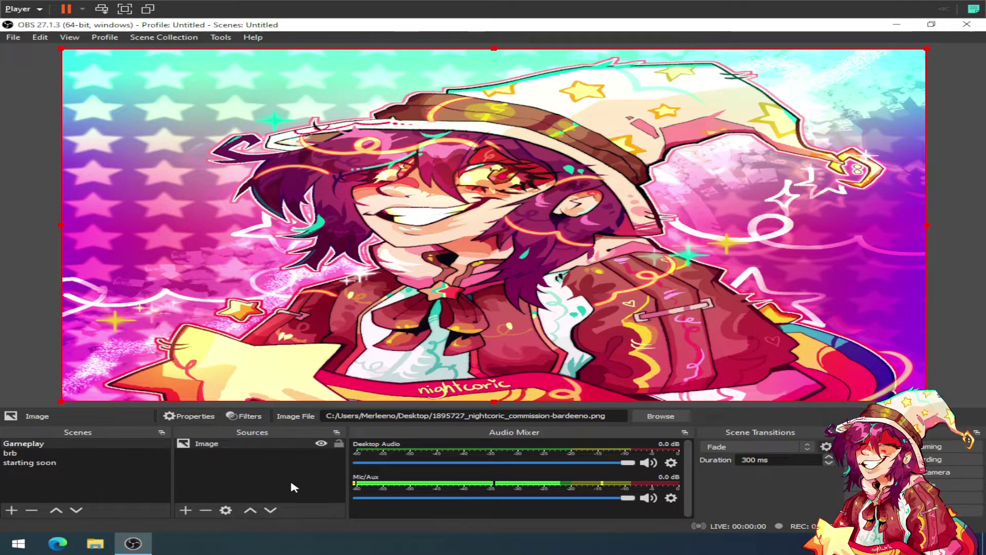
pyautogui.click(225, 485)
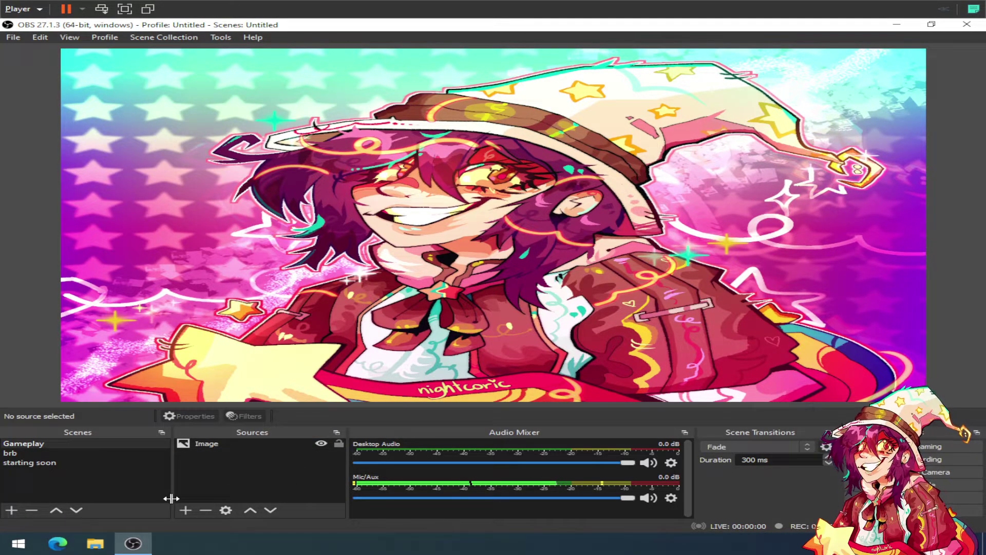
# - Create a new Window Capture source in the Gameplay scene, bringing up its properties
pyautogui.click(186, 510)
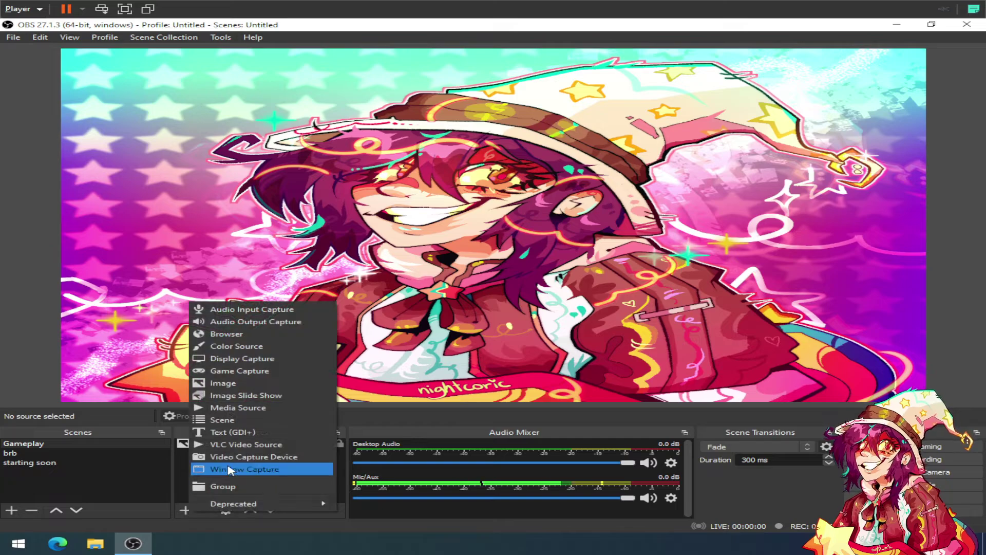
pyautogui.click(229, 467)
pyautogui.click(537, 357)
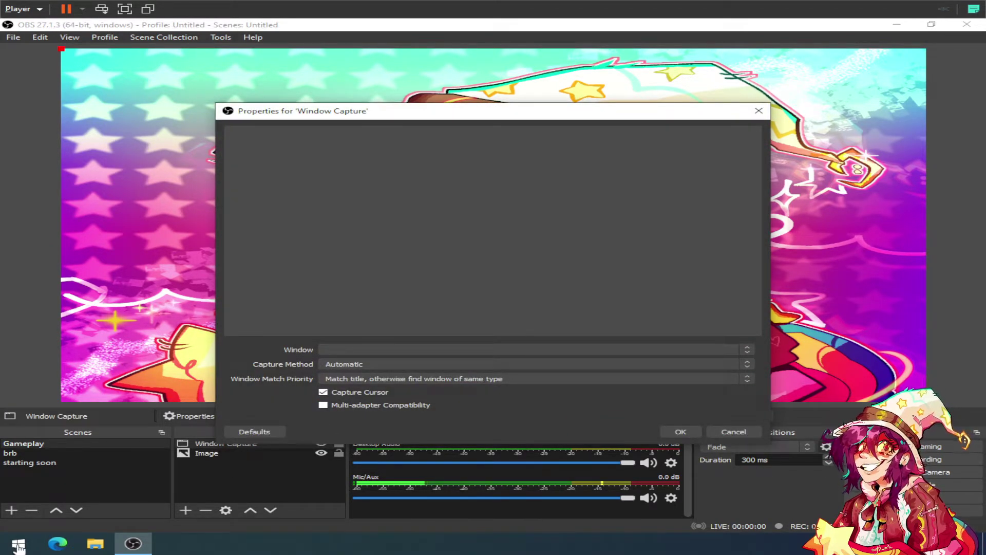
# - Launch bsnes from the bsnes_v115-windows folder in Downloads and close the File Explorer window
pyautogui.click(96, 543)
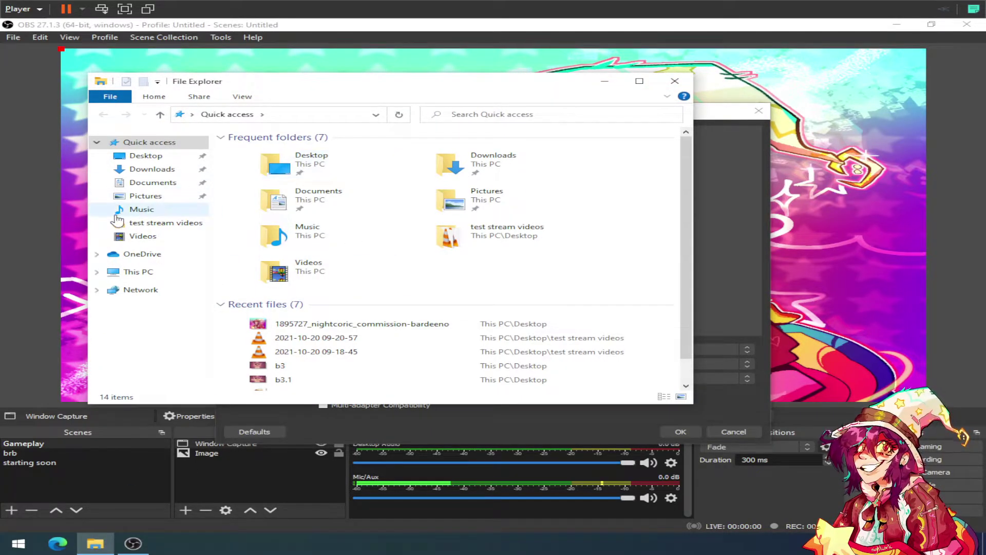
pyautogui.click(152, 169)
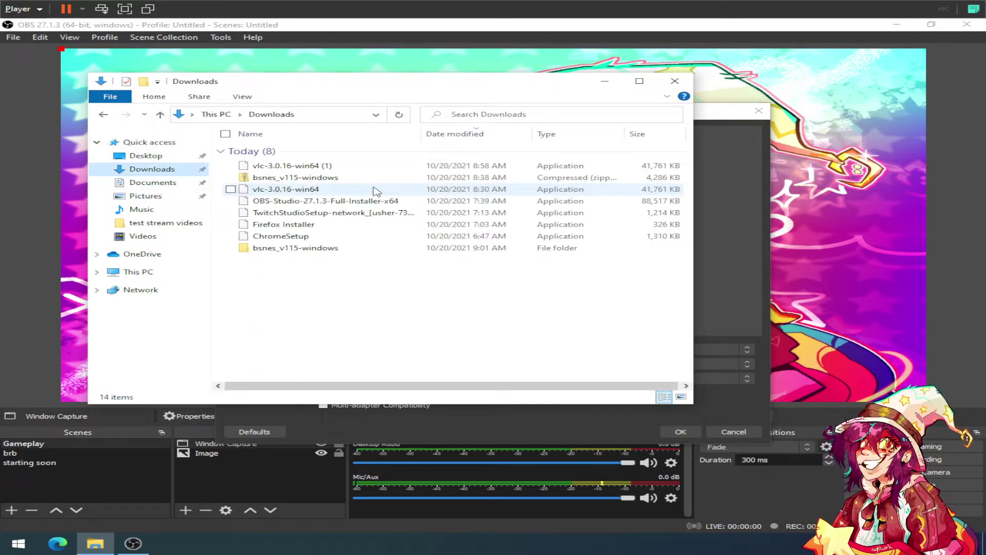
pyautogui.click(292, 251)
pyautogui.doubleClick(293, 251)
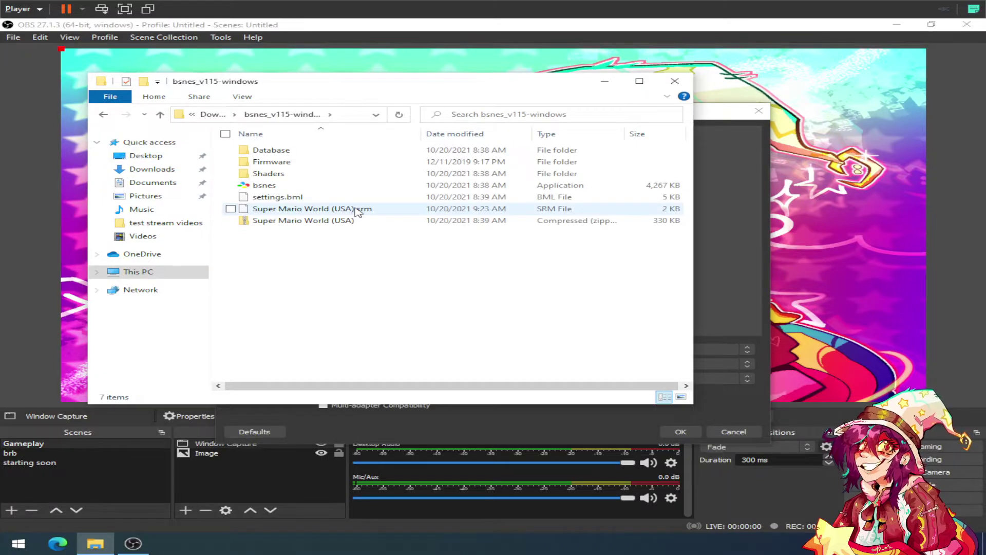
pyautogui.doubleClick(288, 186)
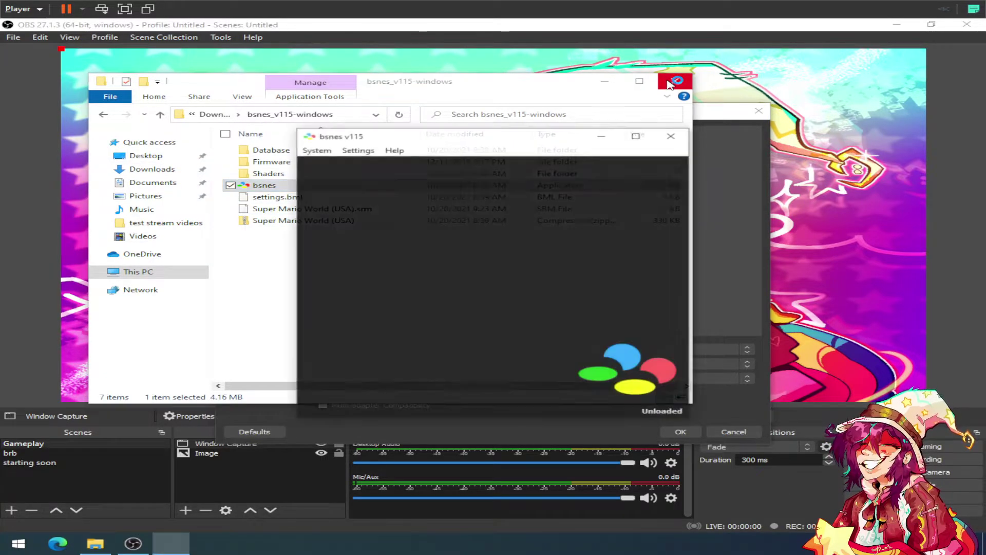
pyautogui.click(676, 81)
# - Load Super Mario World (USA).zip from the bsnes folder in Downloads, return to OBS, and cancel the Window Capture properties
pyautogui.click(315, 150)
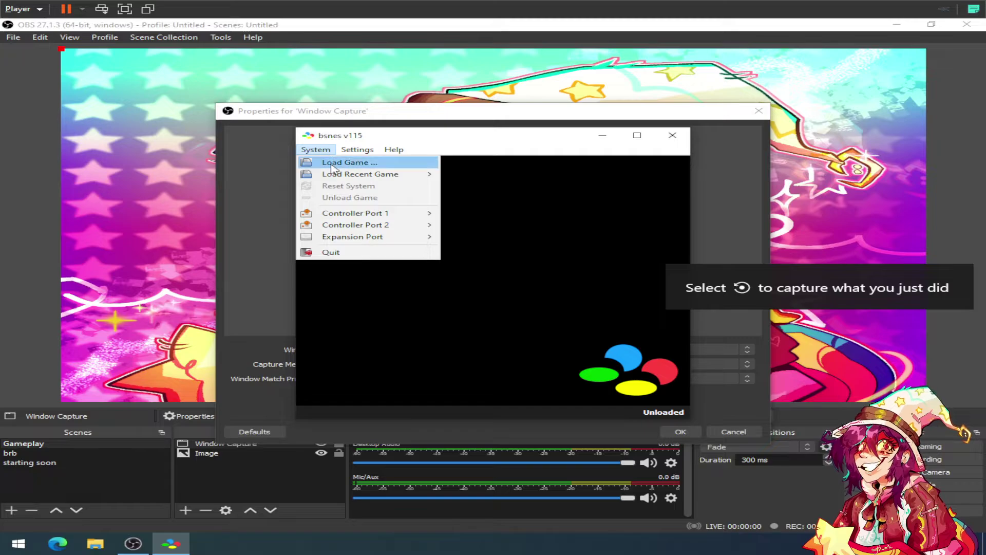
pyautogui.moveTo(398, 175)
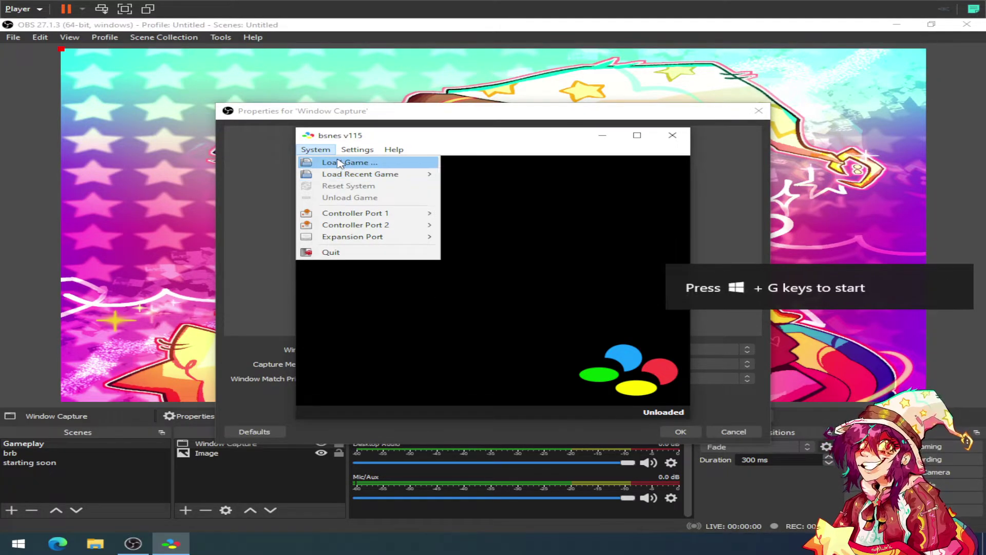
pyautogui.click(345, 163)
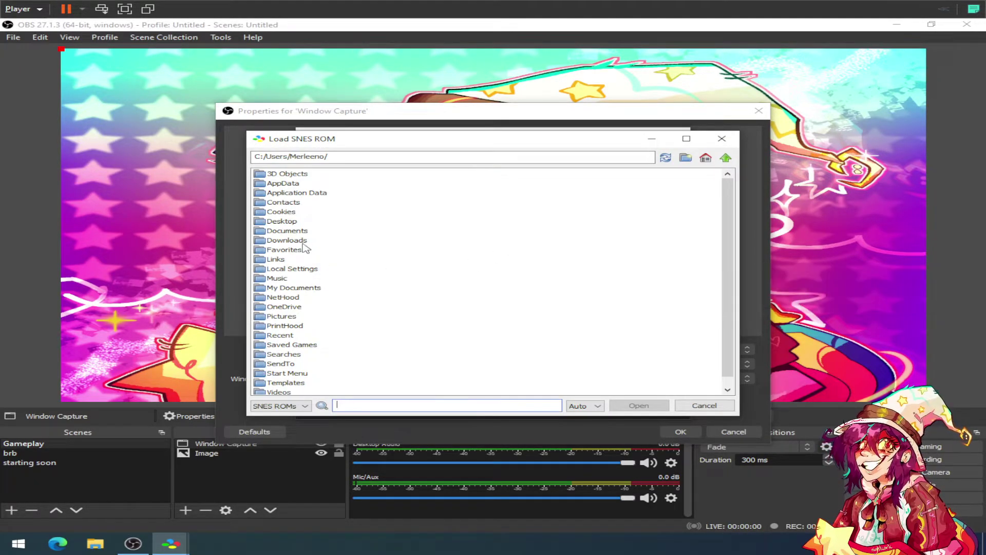
pyautogui.doubleClick(290, 240)
pyautogui.doubleClick(313, 184)
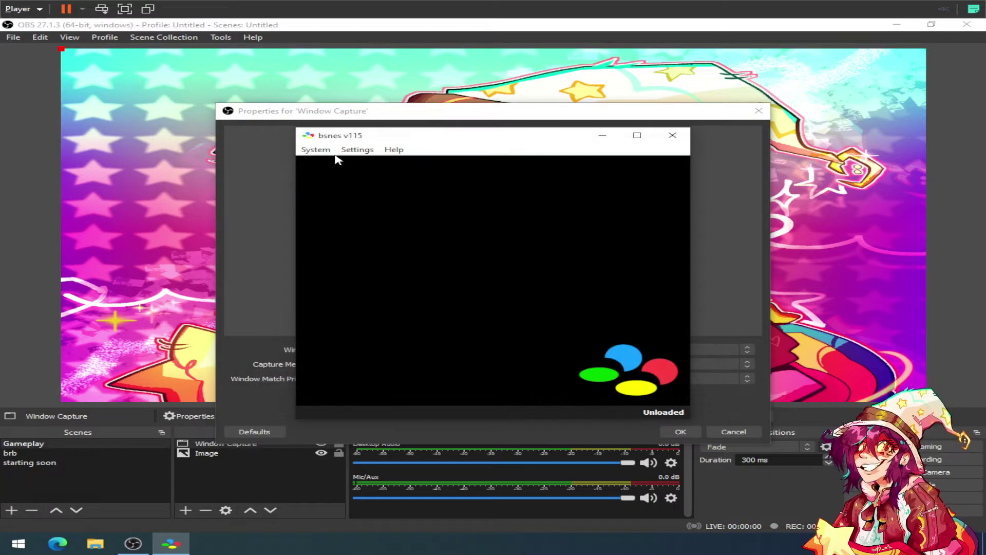
pyautogui.click(323, 153)
pyautogui.click(344, 163)
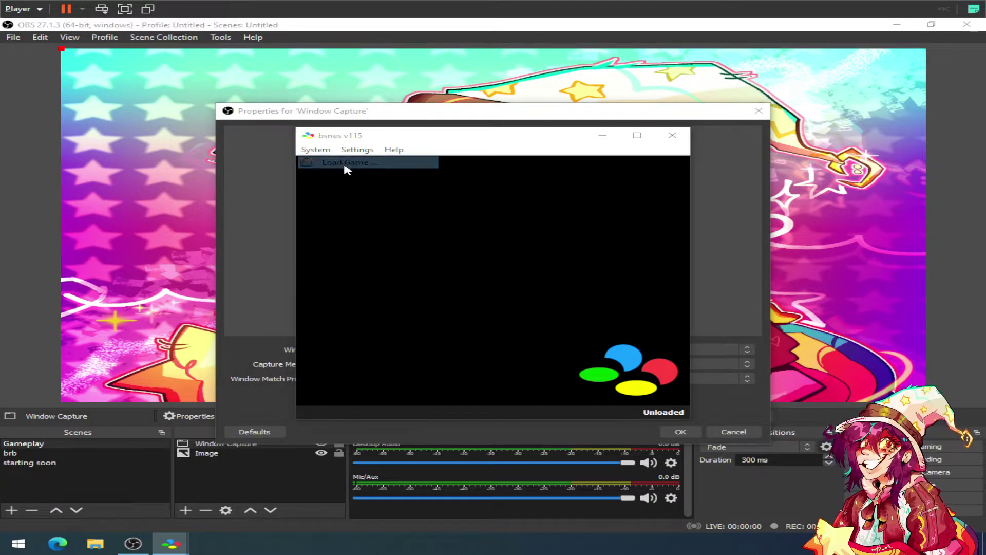
pyautogui.doubleClick(330, 174)
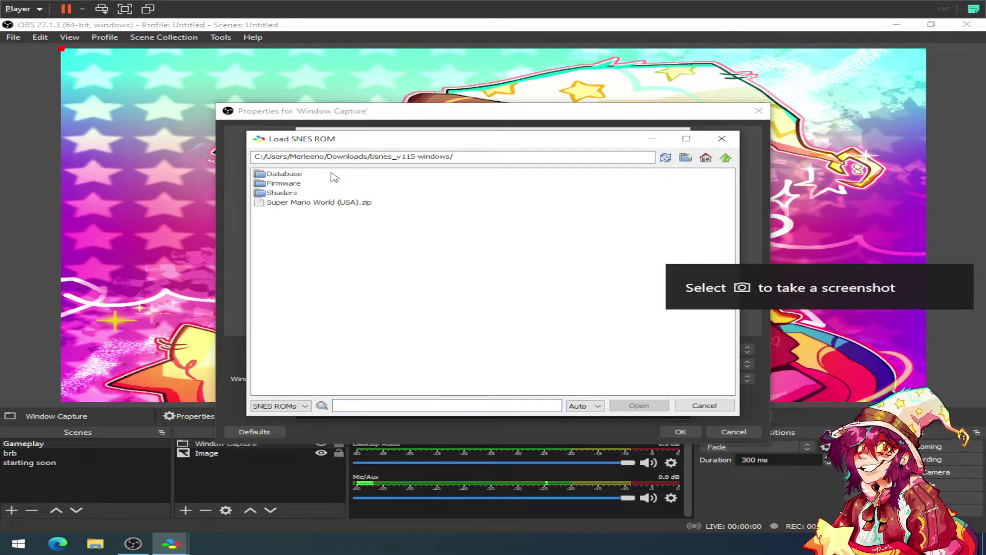
pyautogui.doubleClick(362, 202)
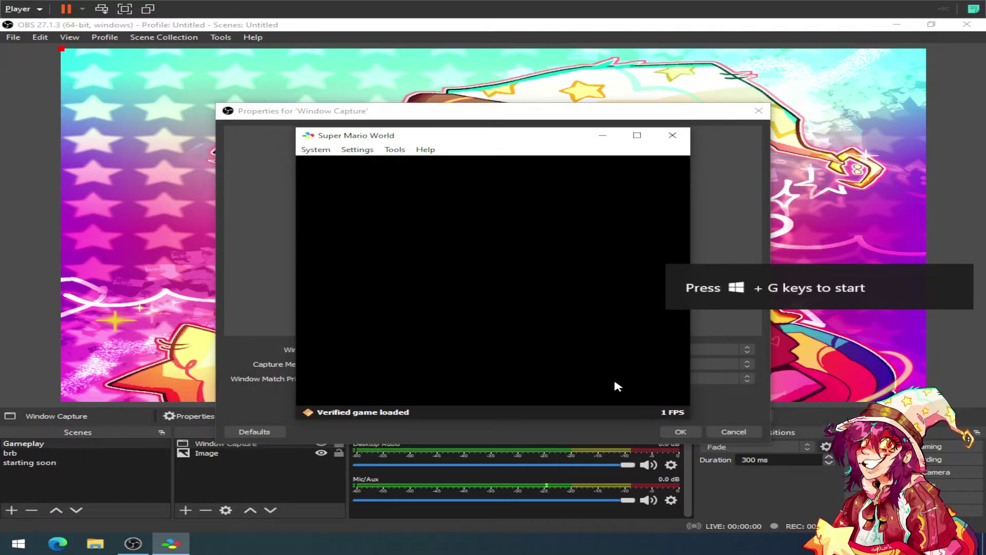
pyautogui.click(575, 432)
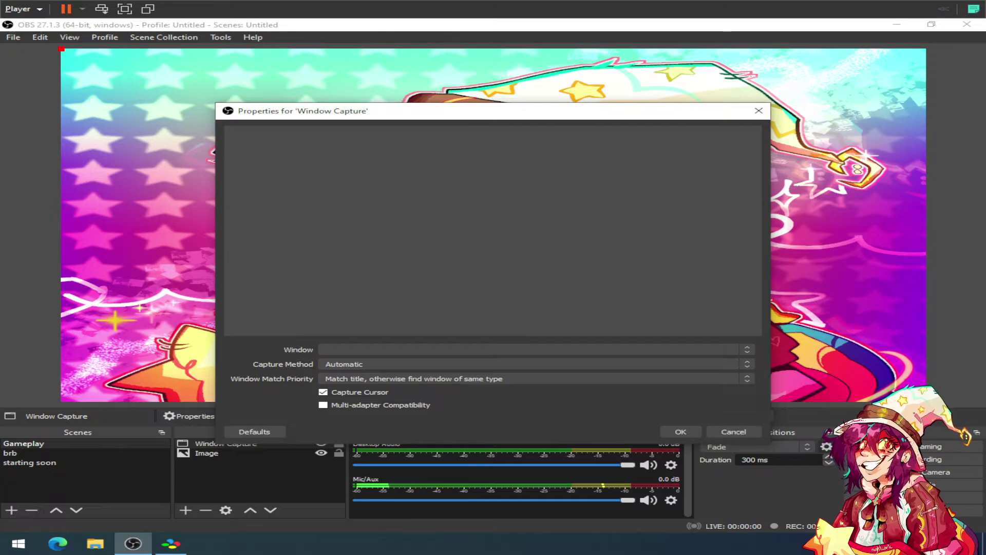
pyautogui.click(733, 431)
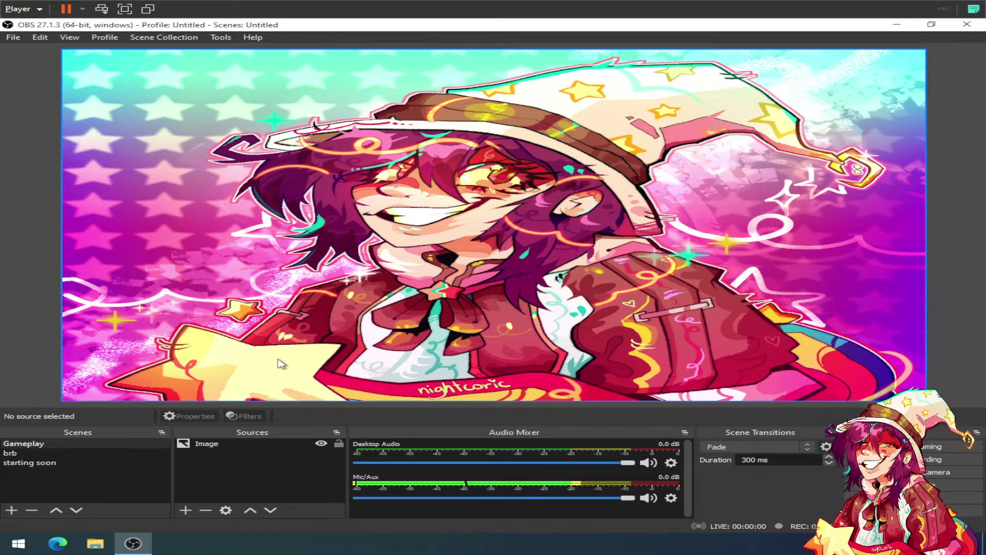
# - Add a Display Capture source for Display 1 to the Gameplay scene with the automatic capture method
pyautogui.click(184, 510)
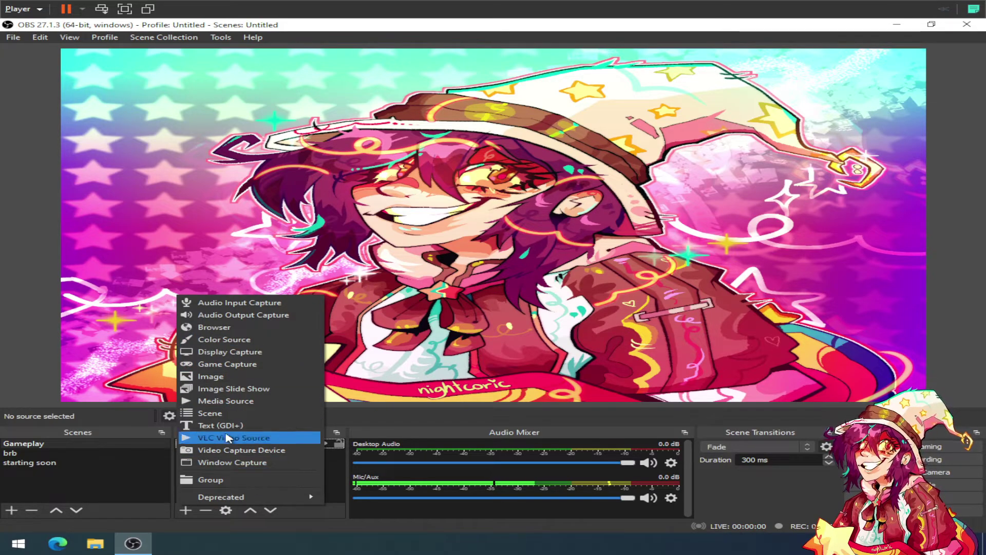
pyautogui.click(242, 352)
pyautogui.click(557, 358)
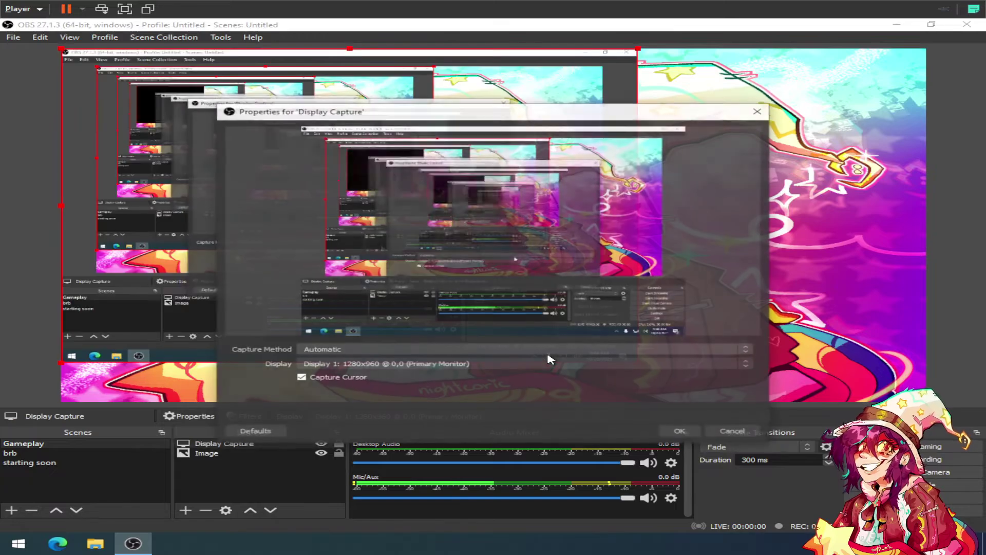
pyautogui.click(682, 432)
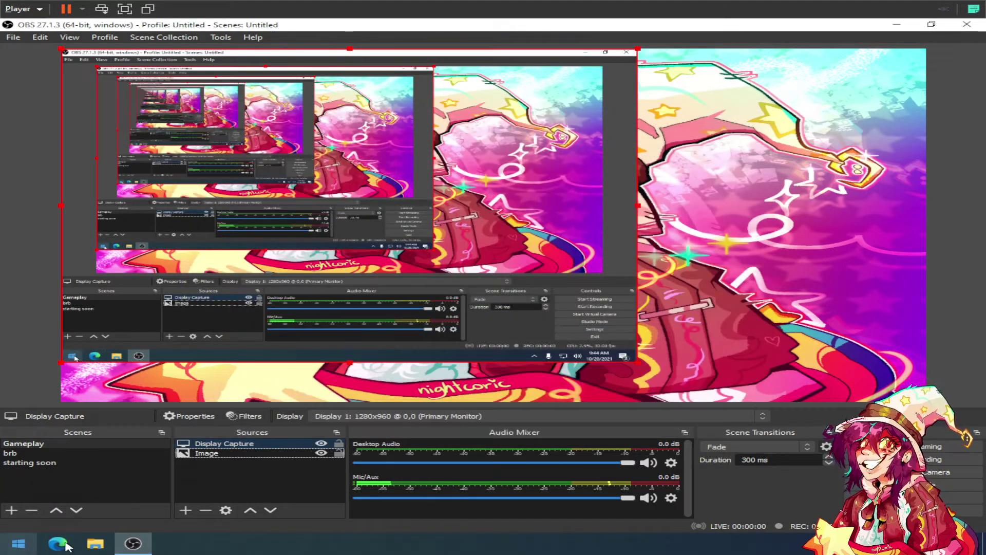
# - Launch the bsnes emulator from the bsnes_v115-windows folder in Downloads
pyautogui.click(95, 543)
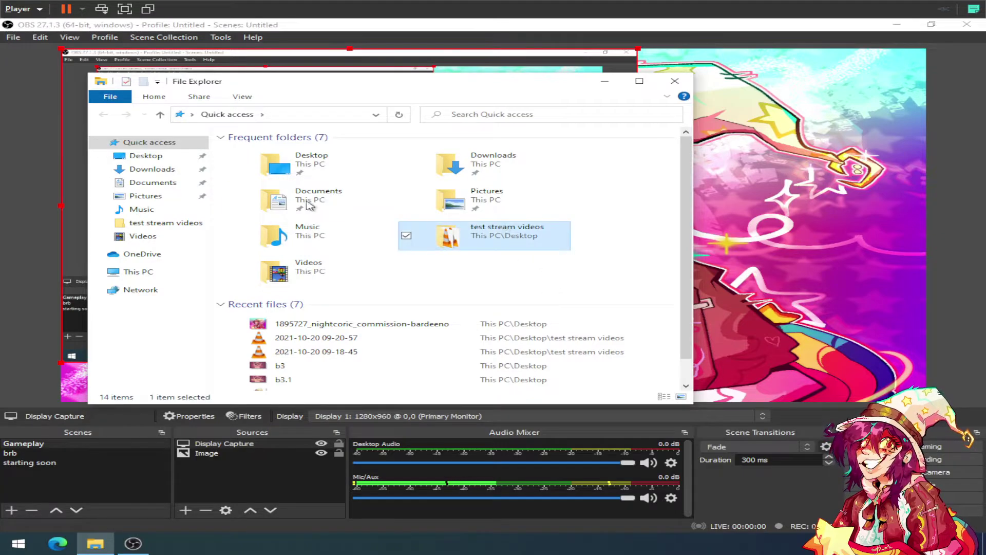
pyautogui.click(144, 171)
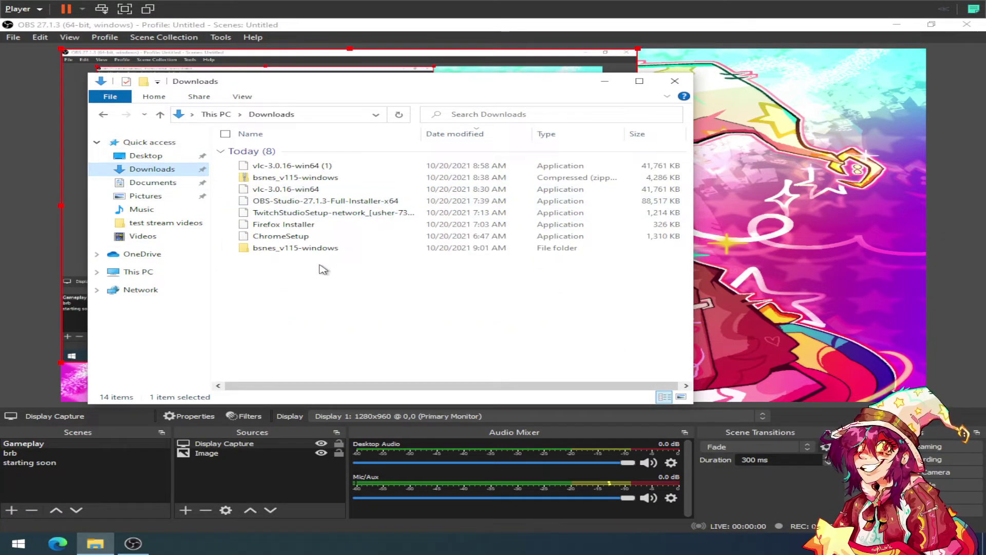
pyautogui.doubleClick(297, 248)
pyautogui.doubleClick(308, 187)
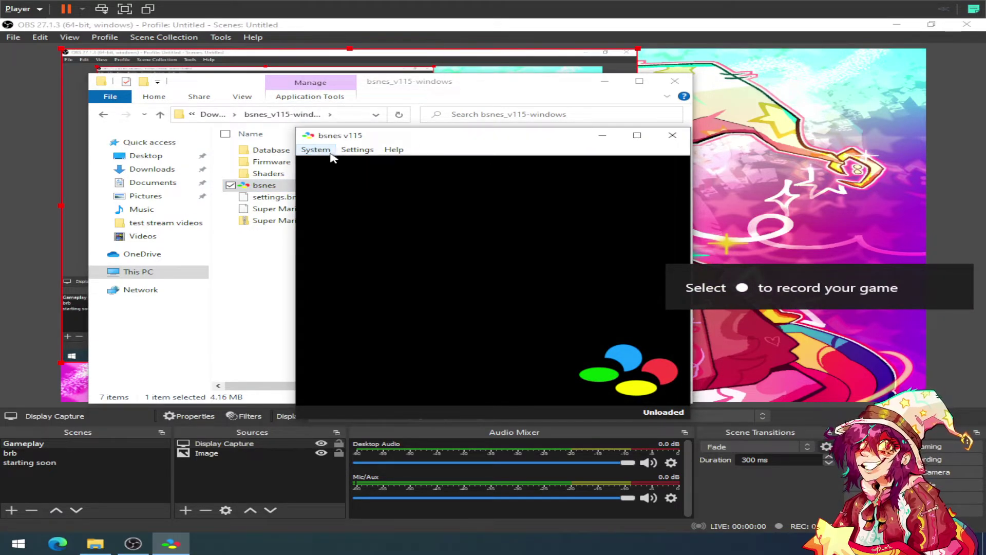
# - Load Super Mario World (USA).zip in bsnes, and move and enlarge the game window to cover the desktop's upper-right area
pyautogui.click(309, 150)
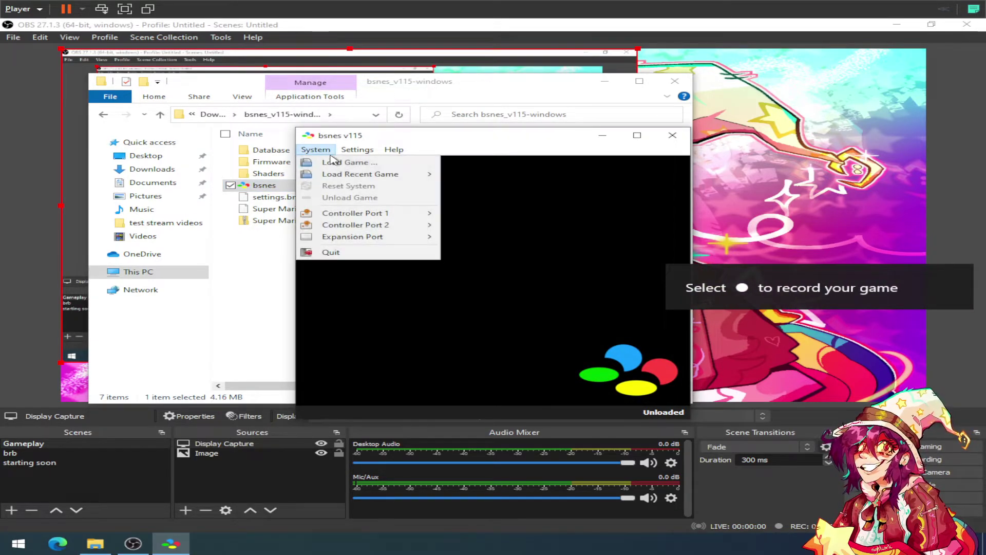
pyautogui.click(357, 164)
pyautogui.doubleClick(333, 200)
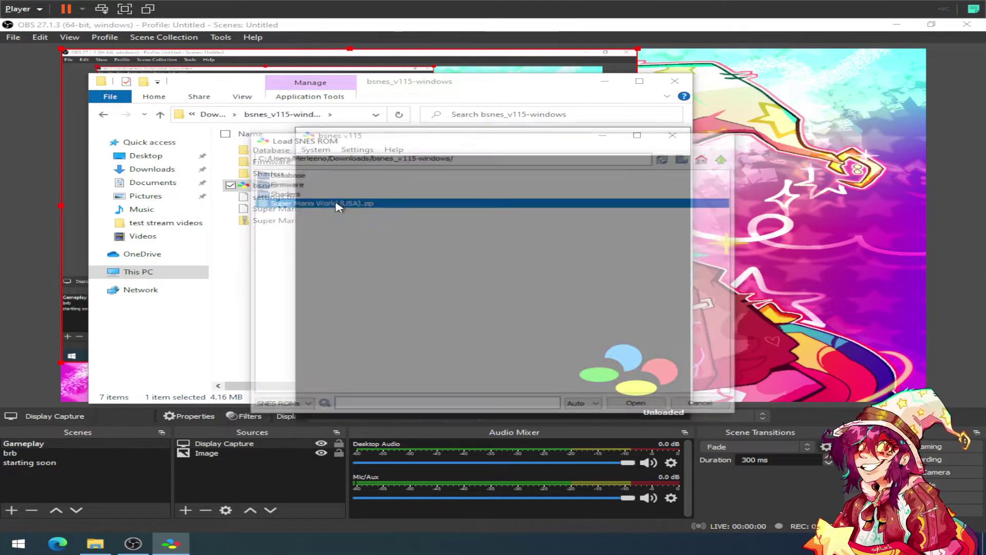
pyautogui.moveTo(417, 143); pyautogui.dragTo(709, 64)
pyautogui.moveTo(584, 336); pyautogui.dragTo(361, 483)
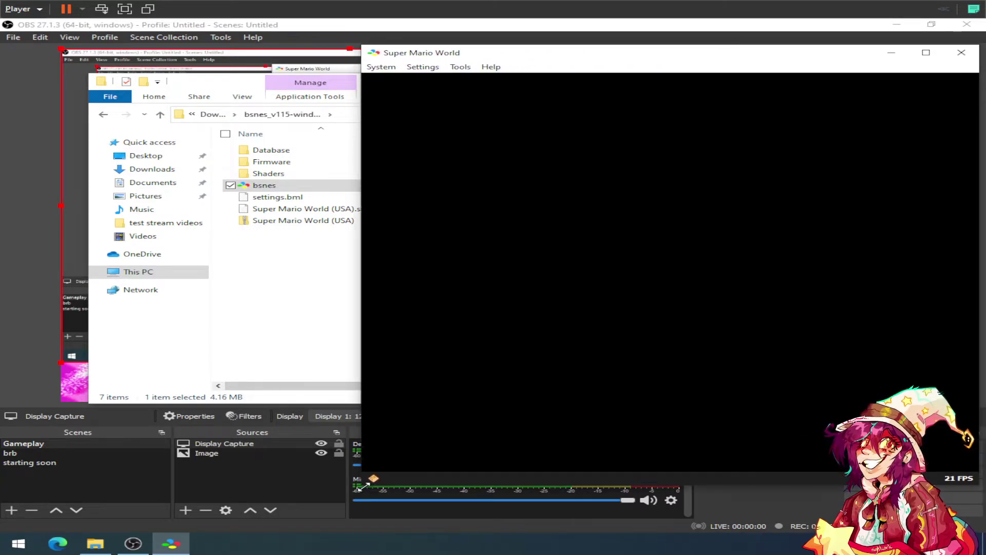
# - Back in OBS, crop the Display Capture source in from its lower-left and upper-right corners
pyautogui.click(189, 53)
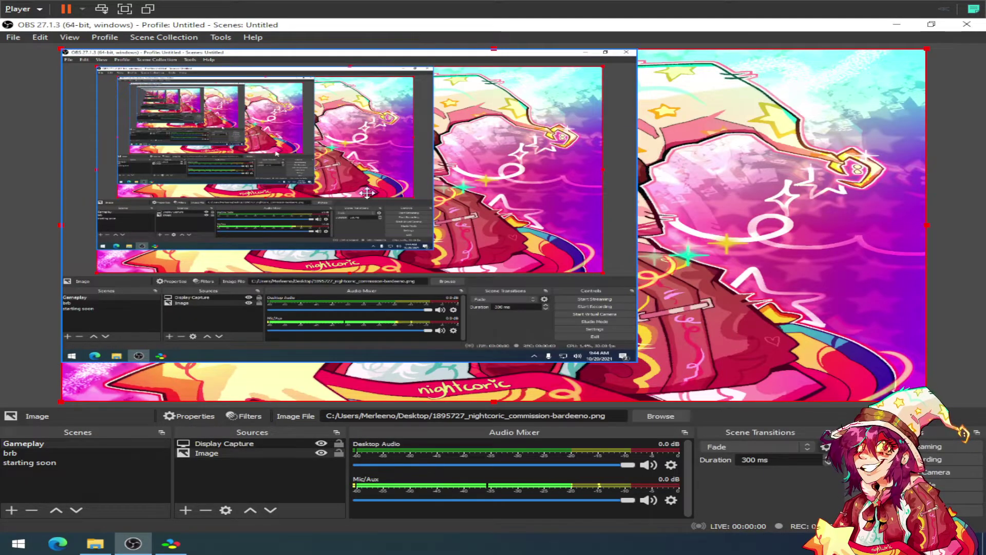
pyautogui.moveTo(365, 193)
pyautogui.mouseDown()
pyautogui.moveTo(550, 165)
pyautogui.moveTo(378, 181)
pyautogui.moveTo(360, 196)
pyautogui.mouseUp()
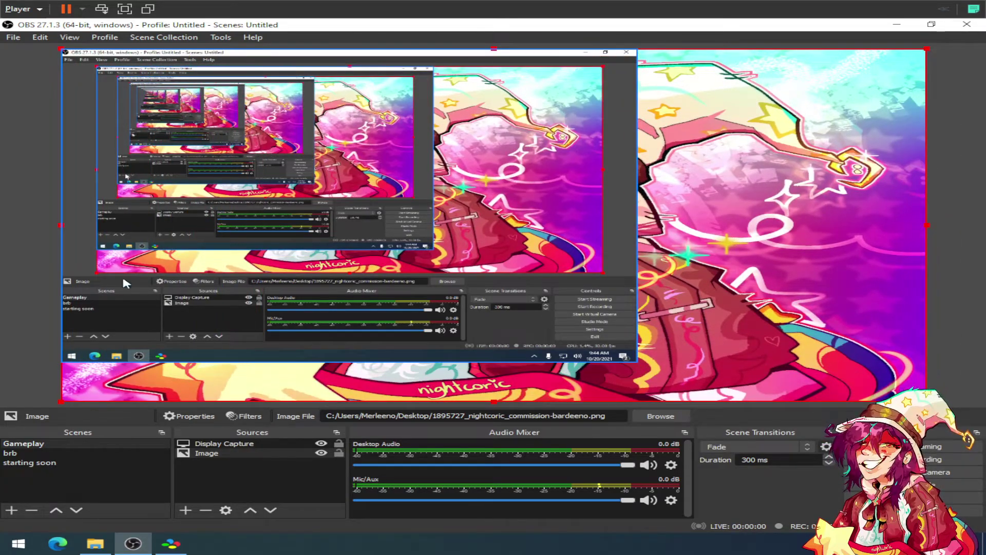
pyautogui.click(231, 444)
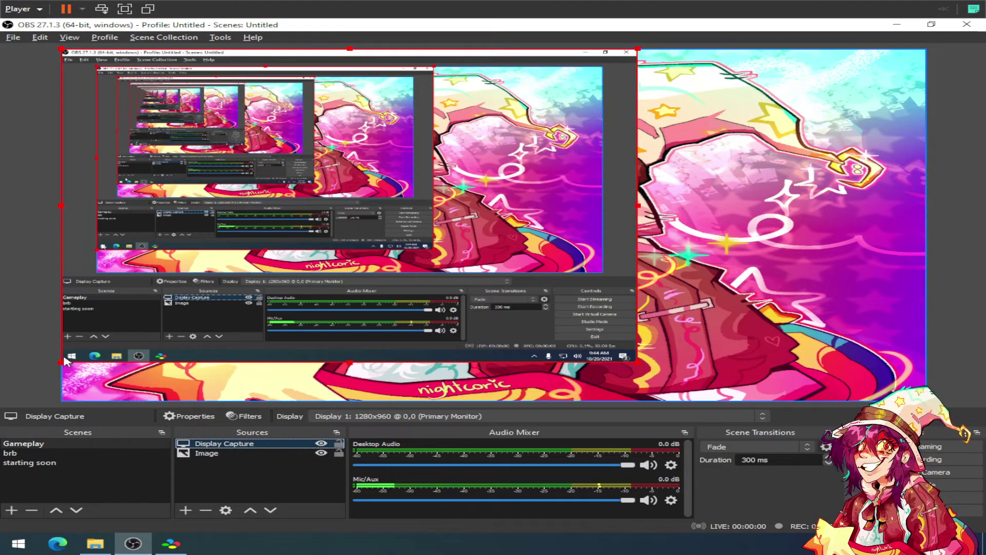
pyautogui.moveTo(61, 365); pyautogui.dragTo(219, 277)
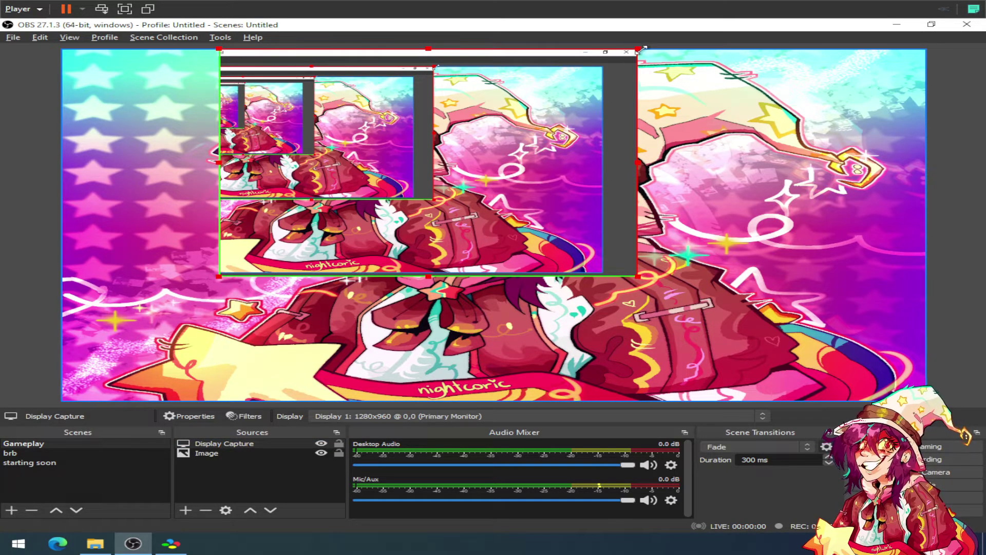
pyautogui.moveTo(639, 49); pyautogui.dragTo(614, 60)
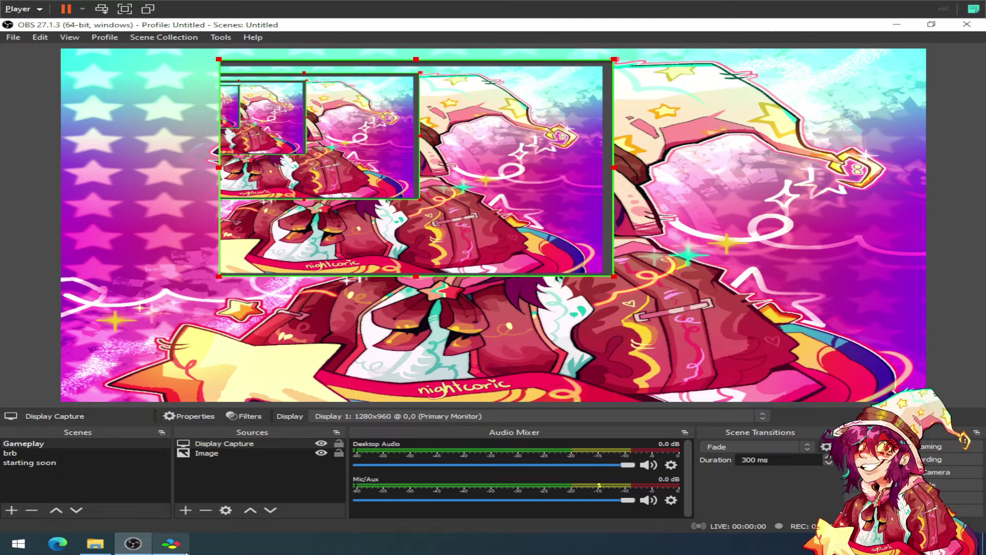
# - Move the Display Capture toward the canvas centre, and arrange a smaller OBS window beside the game window
pyautogui.click(171, 543)
pyautogui.moveTo(274, 157); pyautogui.dragTo(432, 230)
pyautogui.click(931, 24)
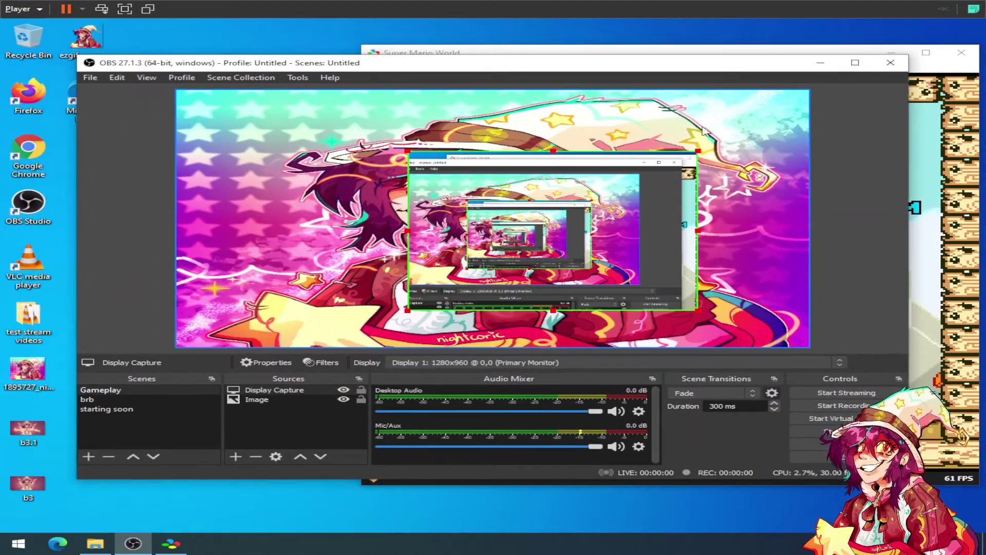
pyautogui.moveTo(623, 66); pyautogui.dragTo(253, 48)
pyautogui.click(670, 55)
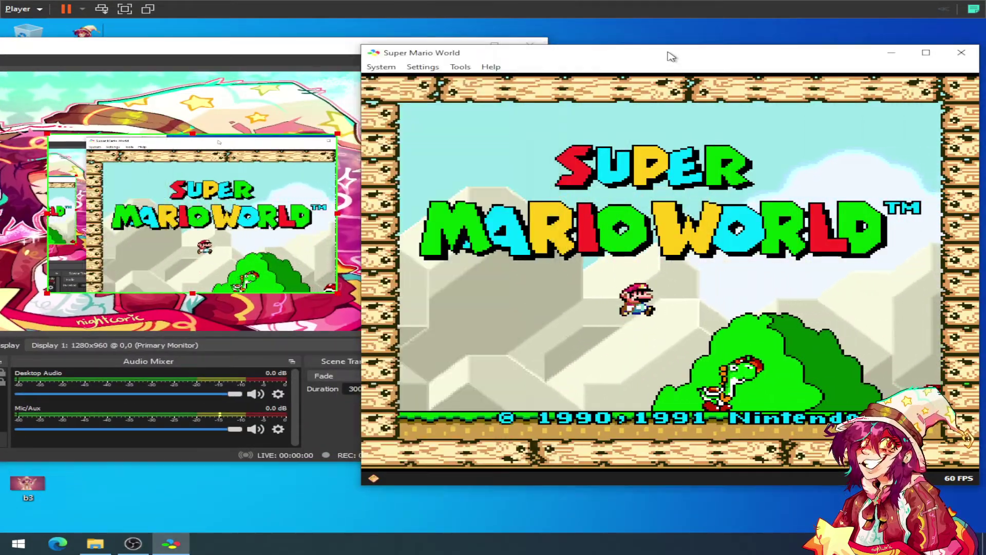
# - Adjust the Display Capture's crop around the game window and scale it to full canvas height against the right edge
pyautogui.moveTo(71, 184); pyautogui.dragTo(161, 159)
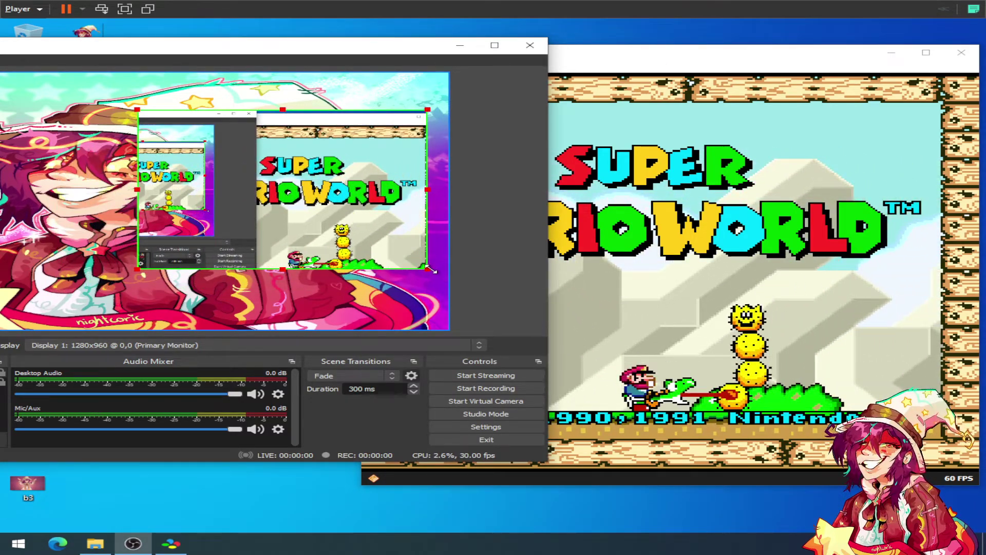
pyautogui.moveTo(429, 269); pyautogui.dragTo(445, 305)
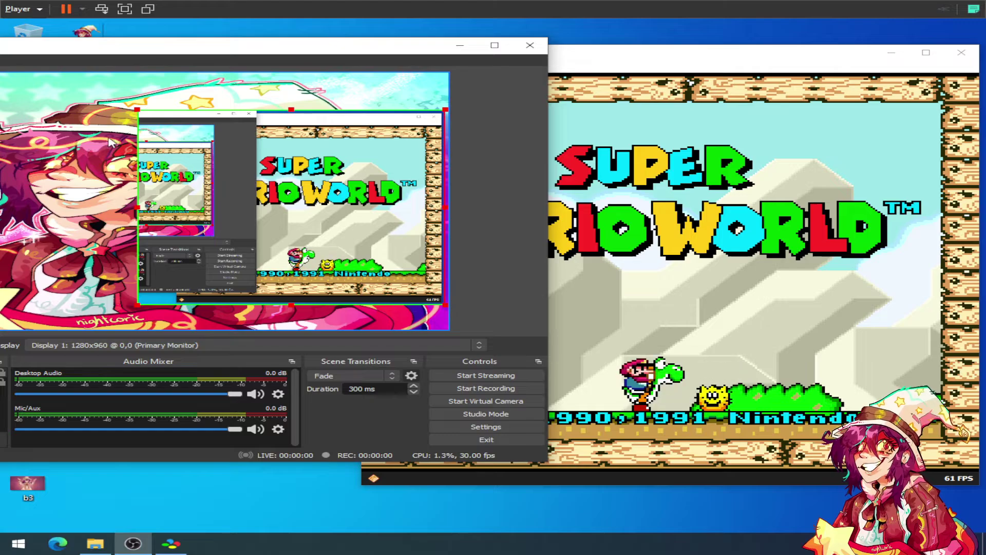
pyautogui.moveTo(137, 109); pyautogui.dragTo(173, 114)
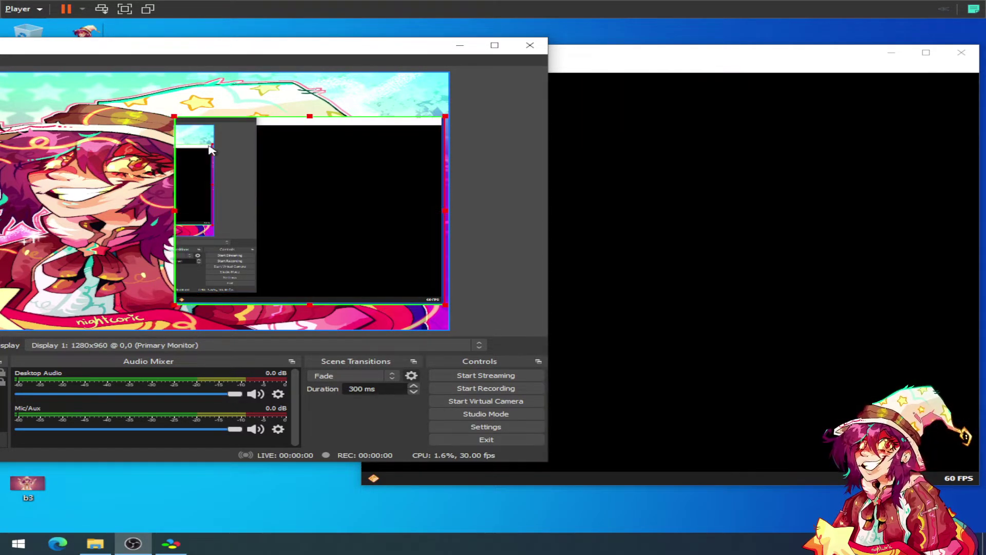
pyautogui.moveTo(264, 216); pyautogui.dragTo(268, 241)
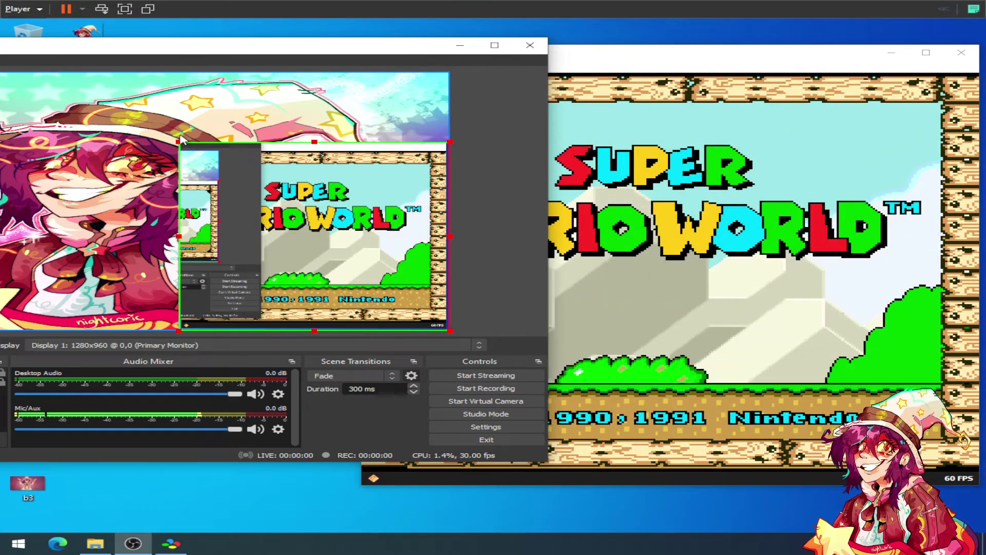
pyautogui.moveTo(180, 141); pyautogui.dragTo(46, 69)
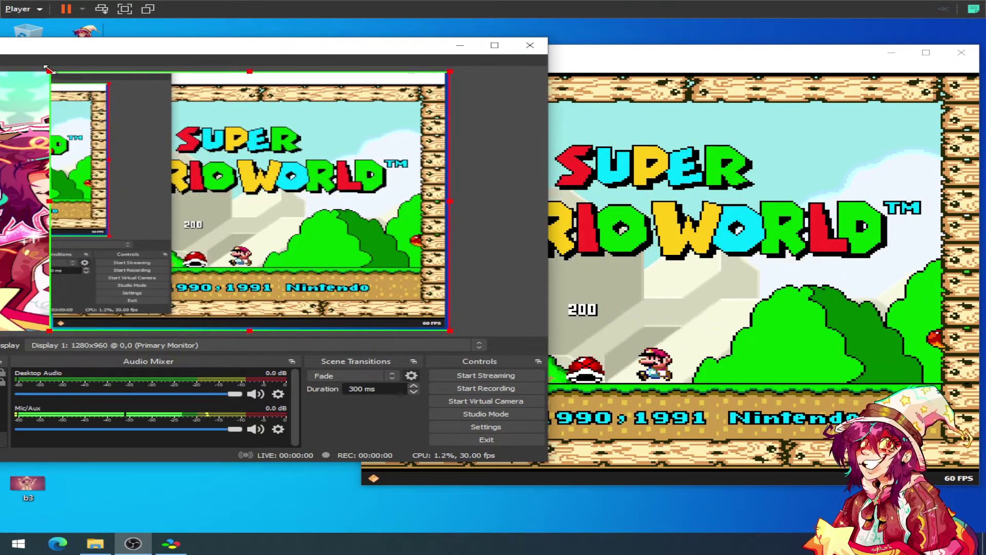
# - Bring the OBS window fully back onto the desktop and check the preview with the game window in front and behind
pyautogui.moveTo(185, 45); pyautogui.dragTo(454, 62)
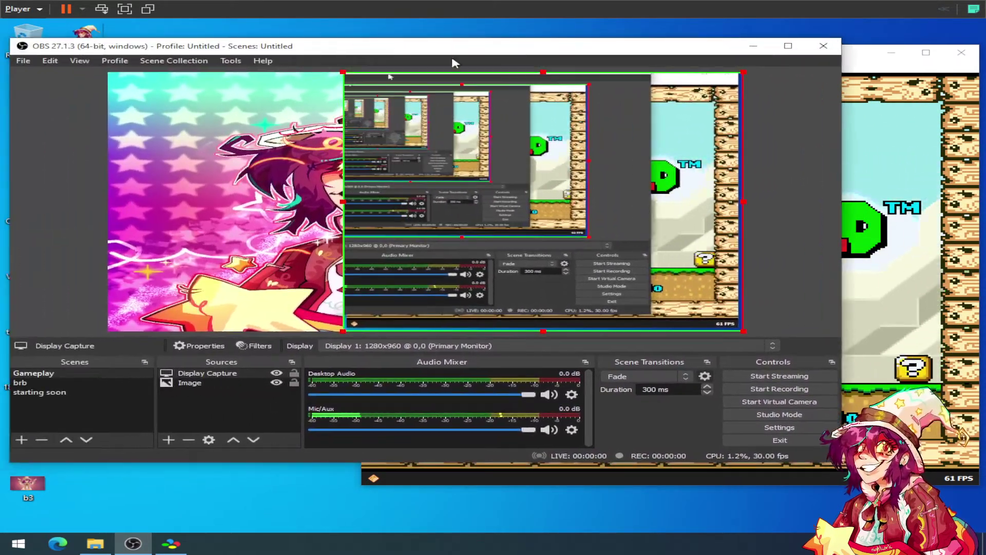
pyautogui.hotkey('alt', 'Tab')
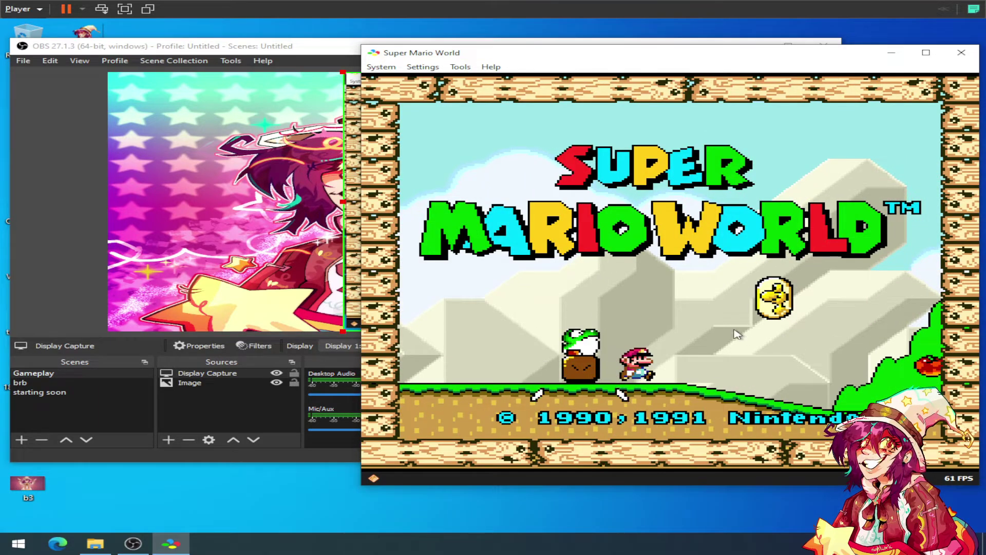
pyautogui.hotkey('alt', 'Tab')
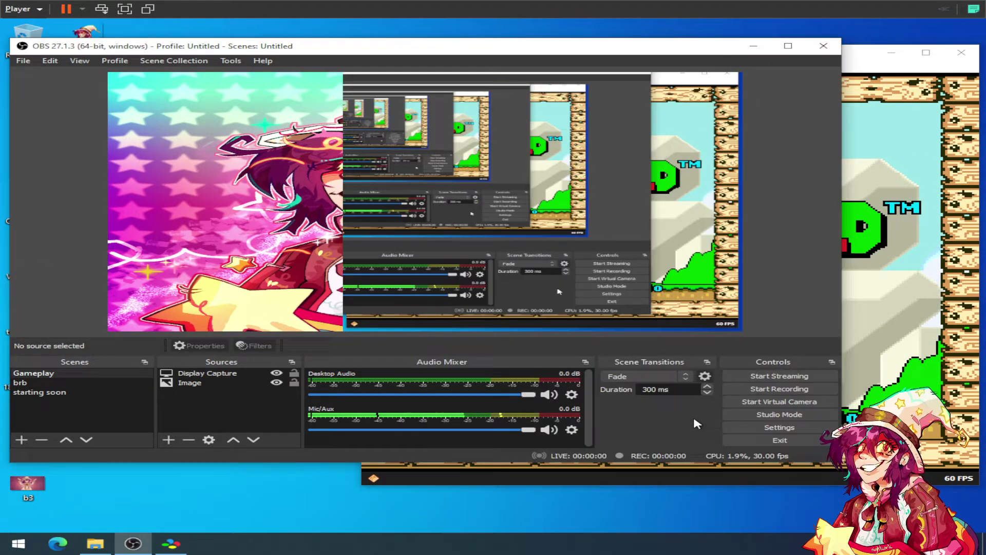
# - Start recording in OBS, and open the Windows Volume Mixer before switching to the game window
pyautogui.click(791, 391)
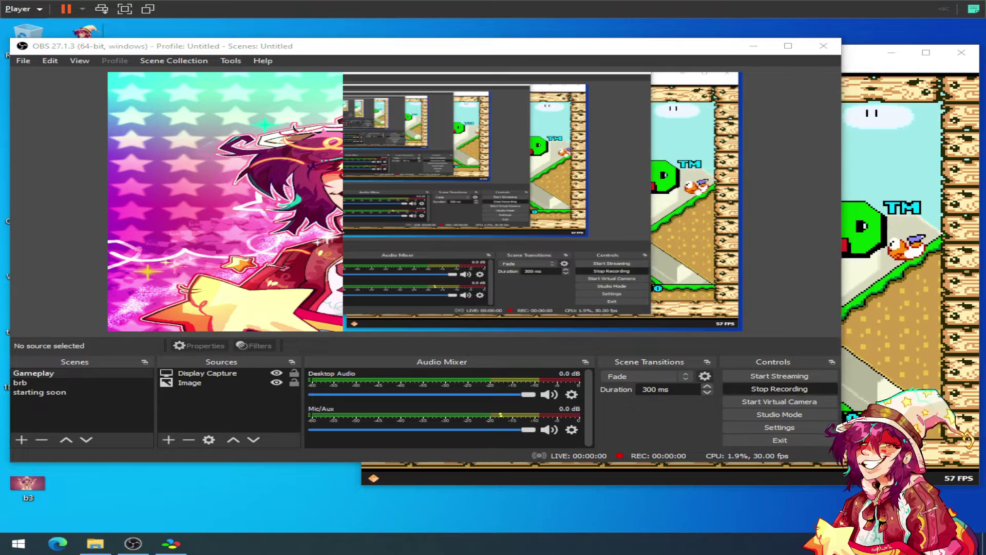
pyautogui.rightClick(920, 543)
pyautogui.click(817, 476)
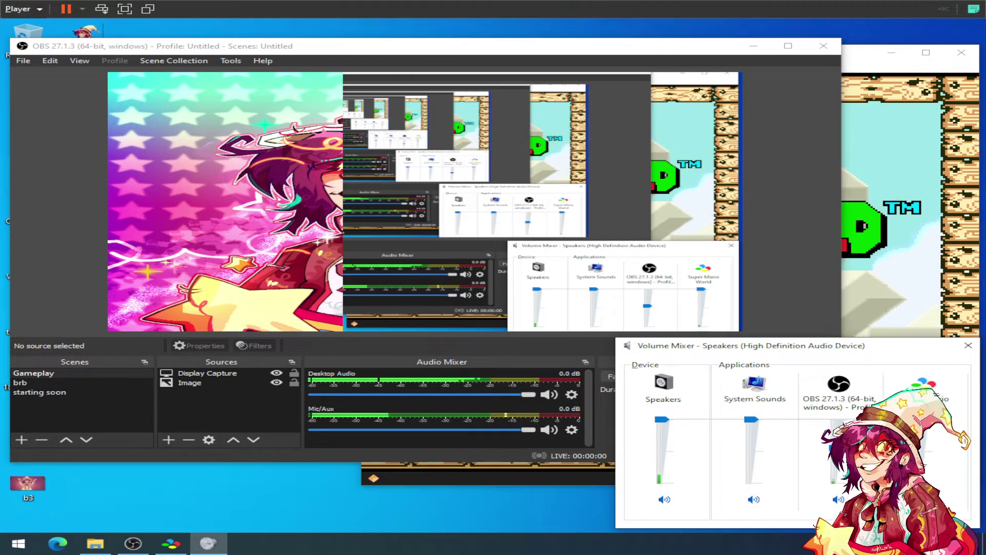
pyautogui.hotkey('alt', 'Tab')
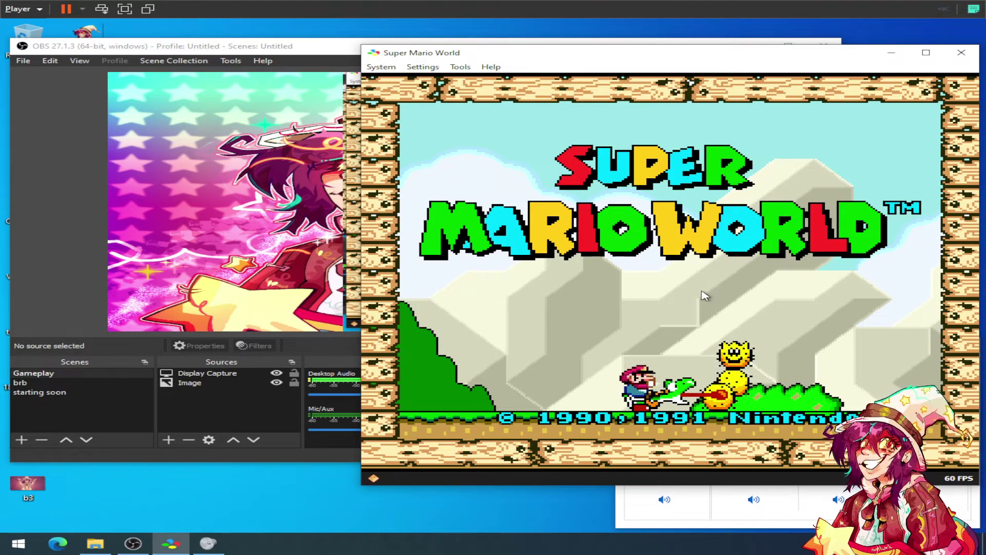
# - Start a game of Super Mario World and enter the level beside Yoshi's House on the map
pyautogui.press('Return')
pyautogui.press('Return')
pyautogui.press('Return')
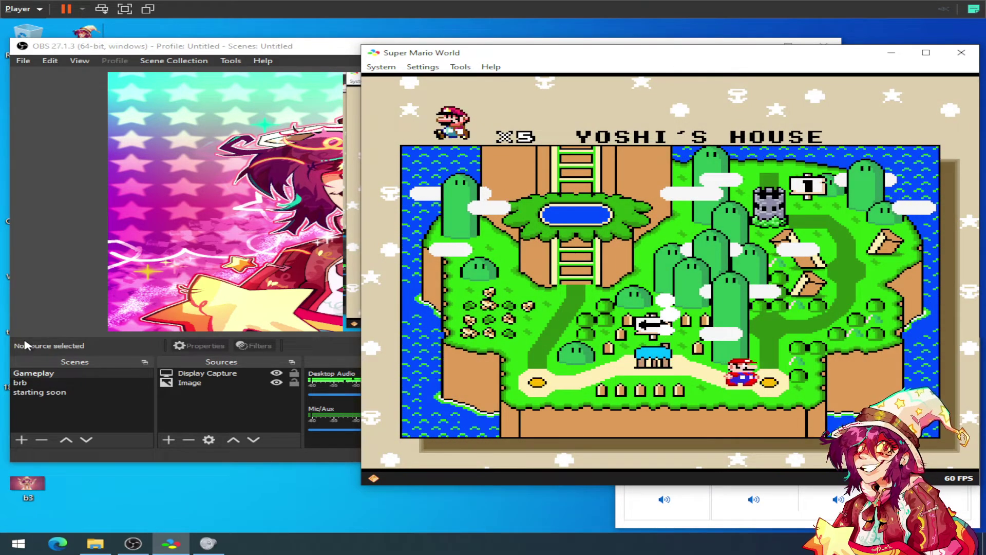
pyautogui.press('z')
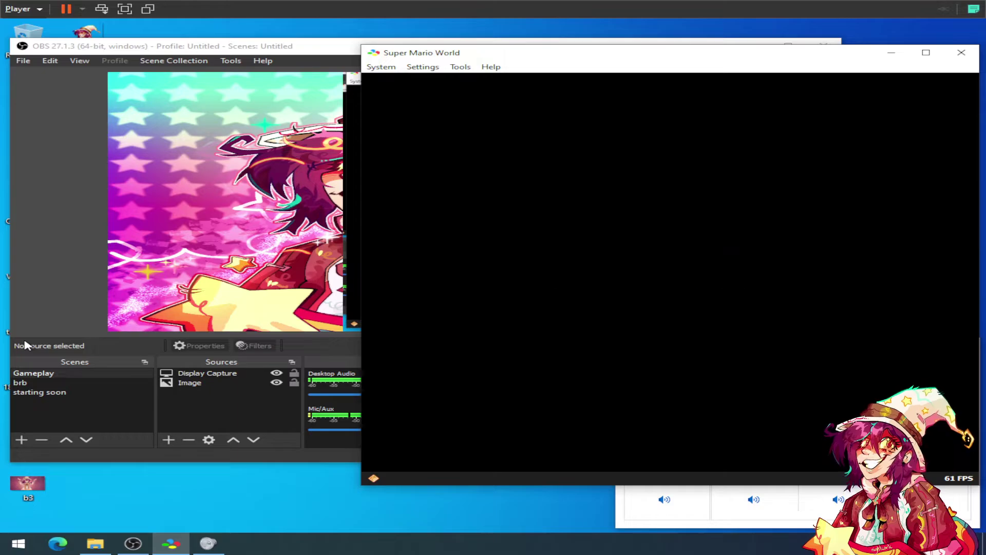
# - Play through the opening part of the level, running and jumping Mario, to produce gameplay footage for the recording
pyautogui.press('Right')
pyautogui.press('x')
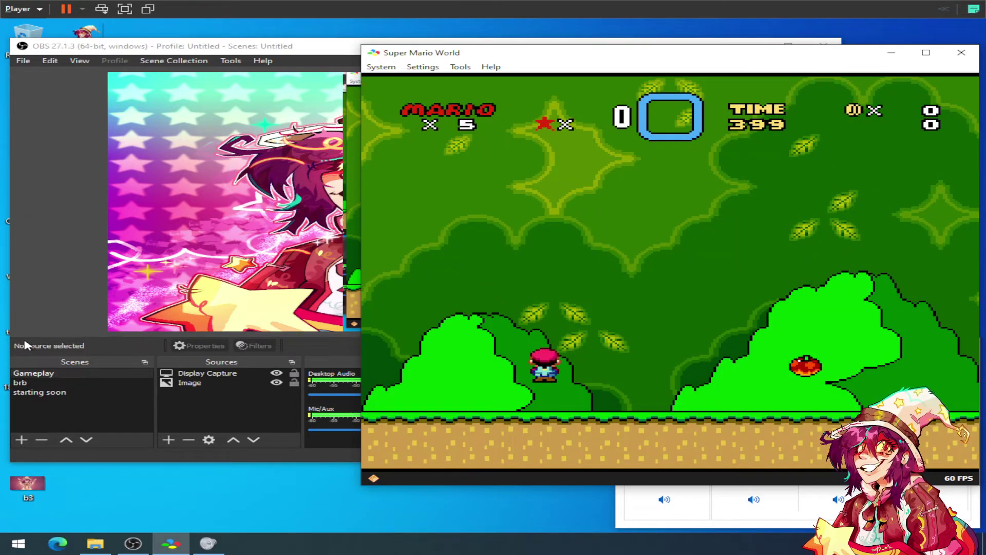
pyautogui.press('x')
pyautogui.press('Right')
pyautogui.press('x')
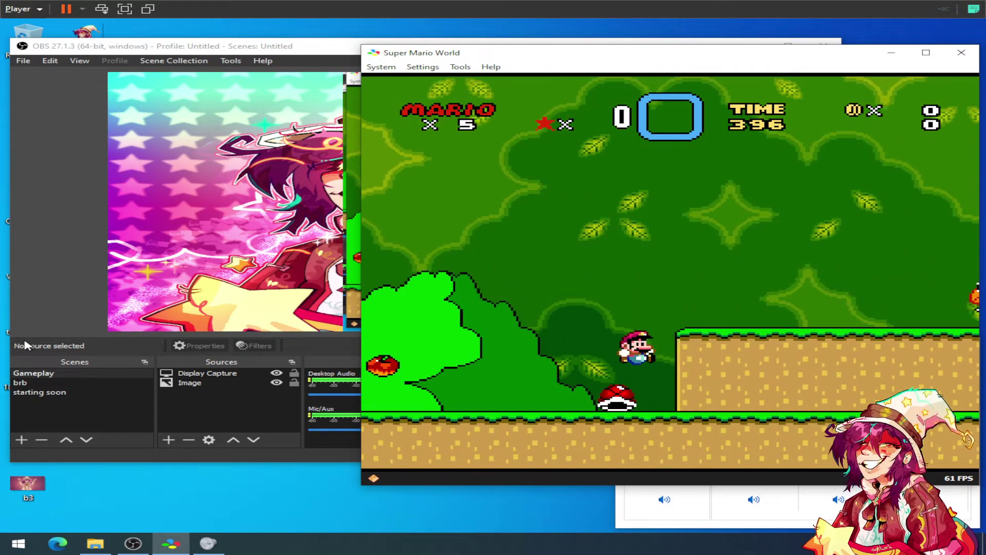
pyautogui.press('Left')
pyautogui.press('a')
pyautogui.press('Right')
pyautogui.press('x')
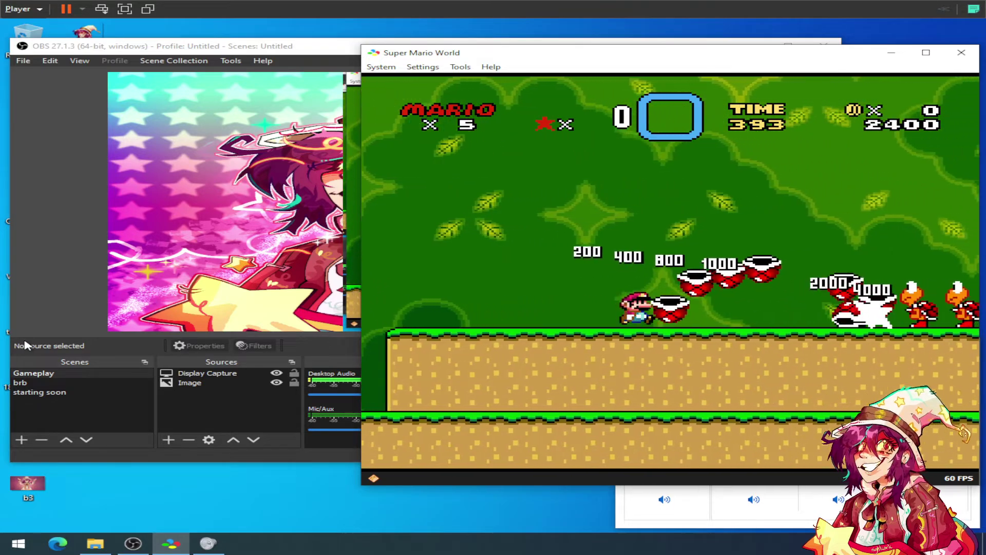
pyautogui.press('Right')
pyautogui.press('x')
pyautogui.press('x')
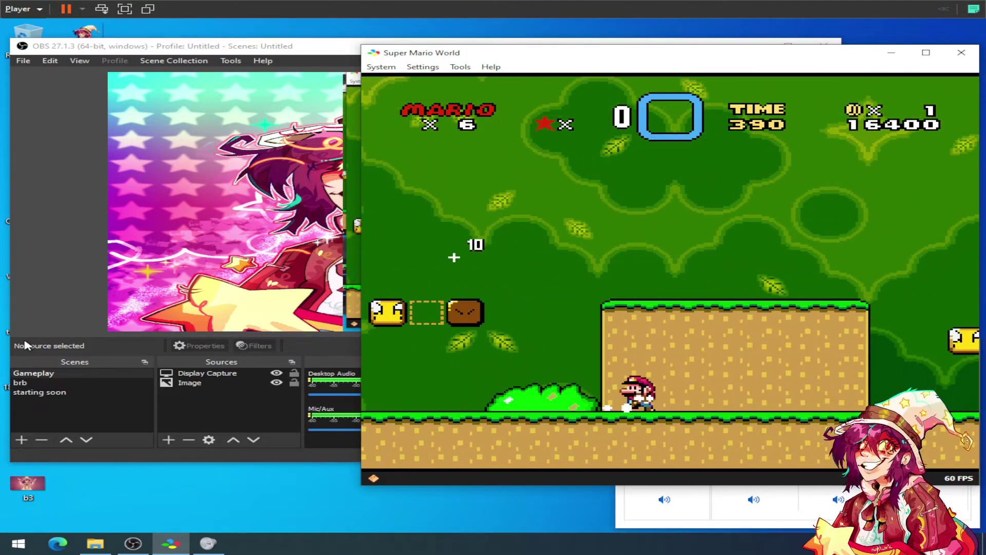
pyautogui.press('Left')
pyautogui.press('x')
pyautogui.press('Right')
pyautogui.press('x')
pyautogui.press('Left')
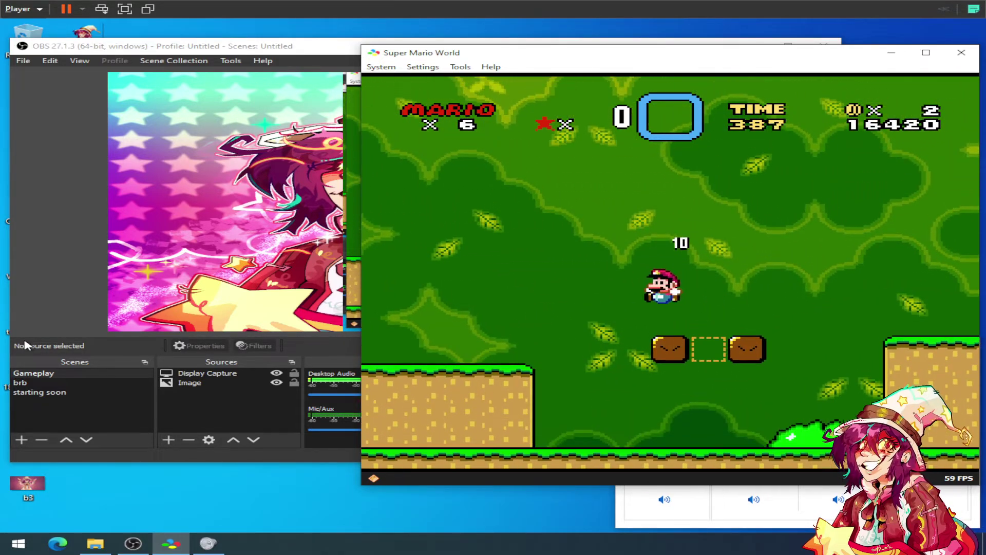
pyautogui.press('Right')
pyautogui.press('Right')
pyautogui.press('x')
pyautogui.press('x')
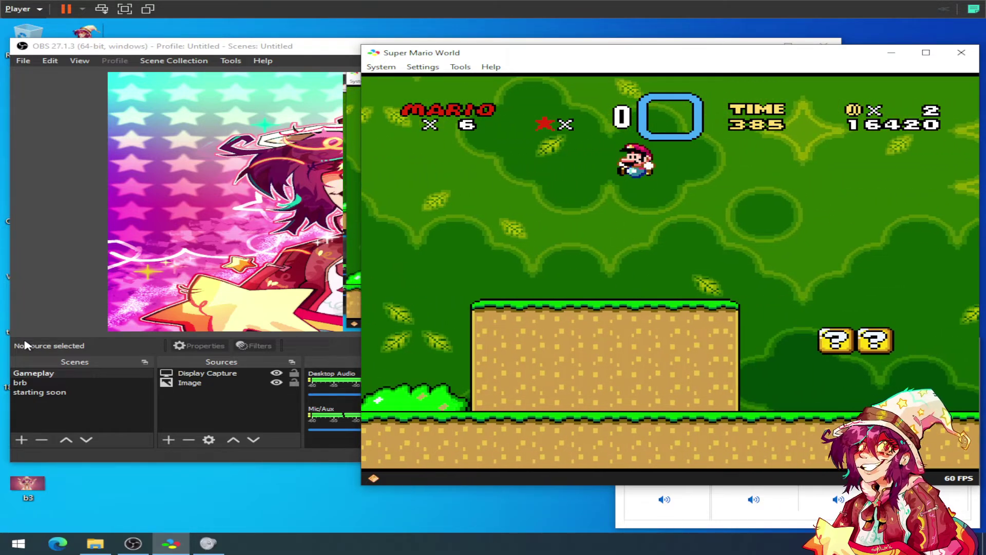
pyautogui.press('Left')
# - Return to OBS and stop the recording
pyautogui.click(83, 312)
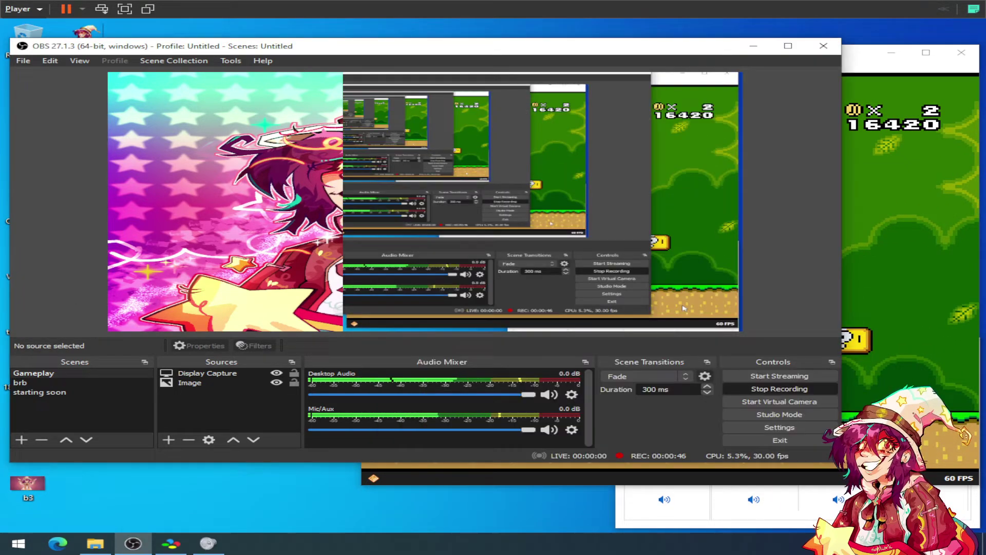
pyautogui.click(764, 392)
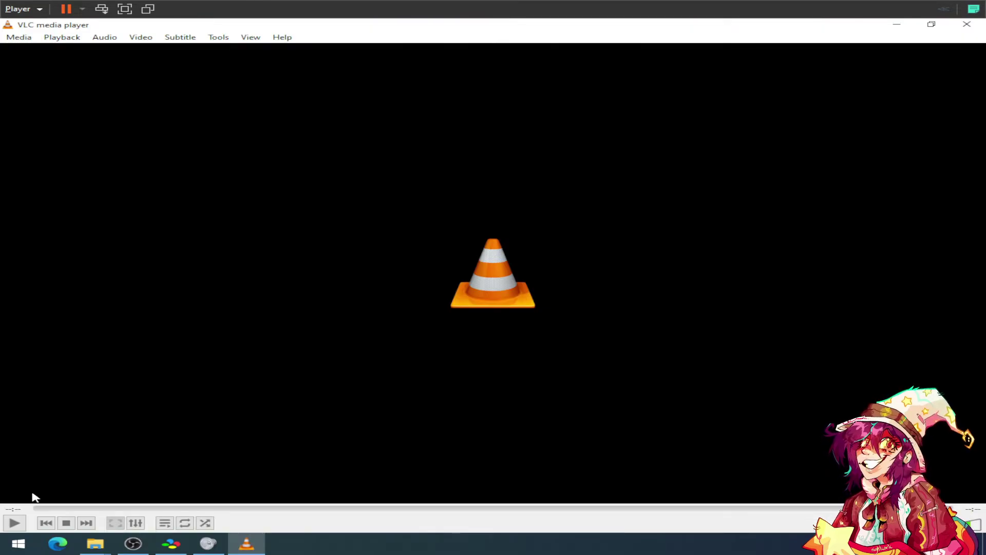
pyautogui.click(13, 523)
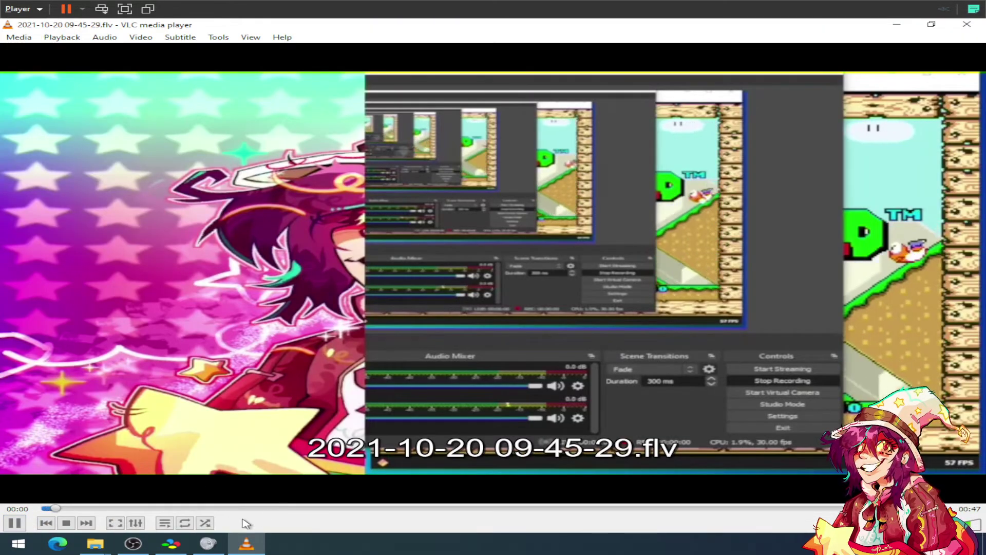
pyautogui.click(14, 525)
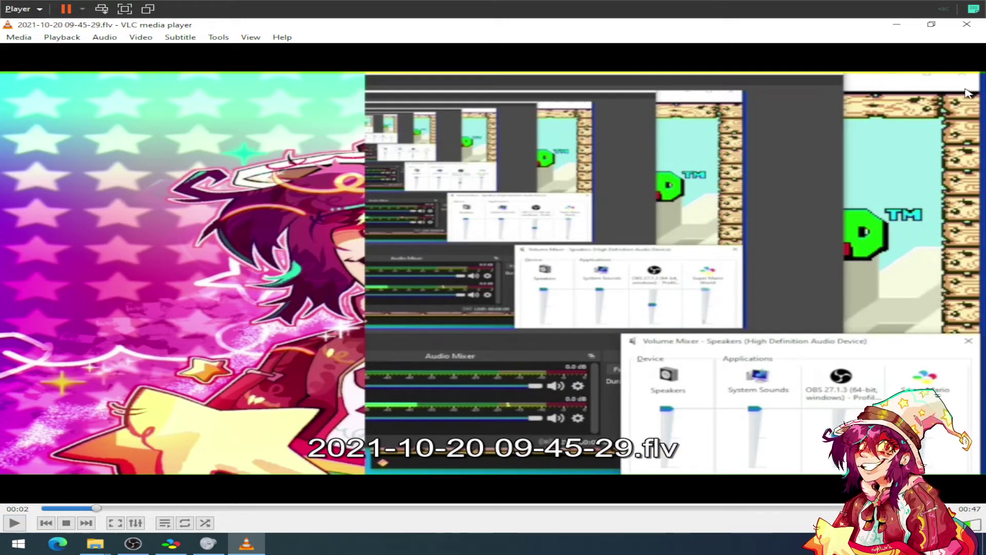
pyautogui.click(966, 28)
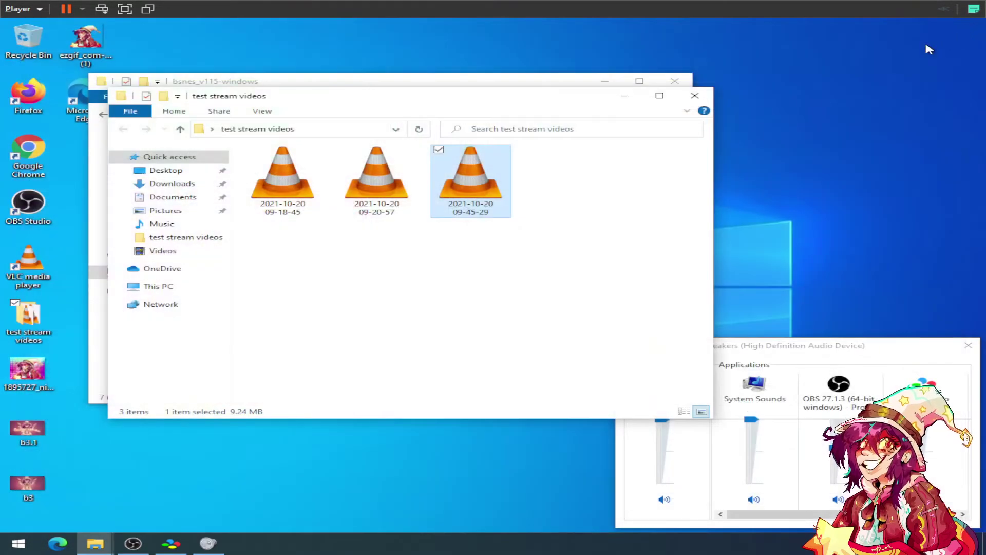
pyautogui.click(968, 345)
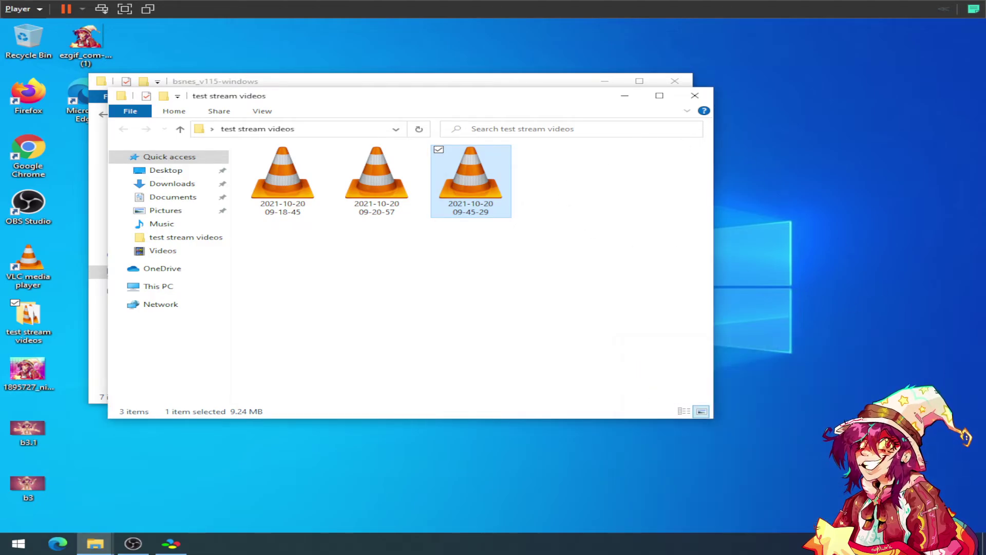